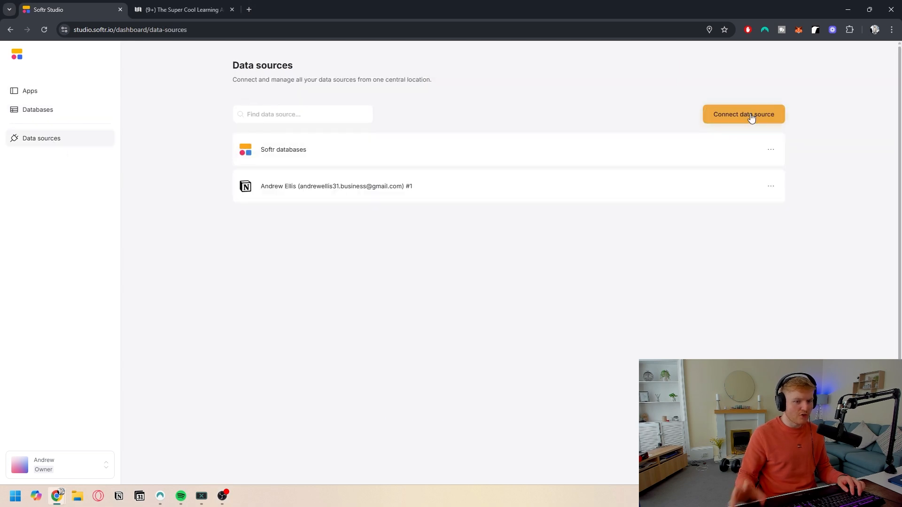
pyautogui.click(752, 118)
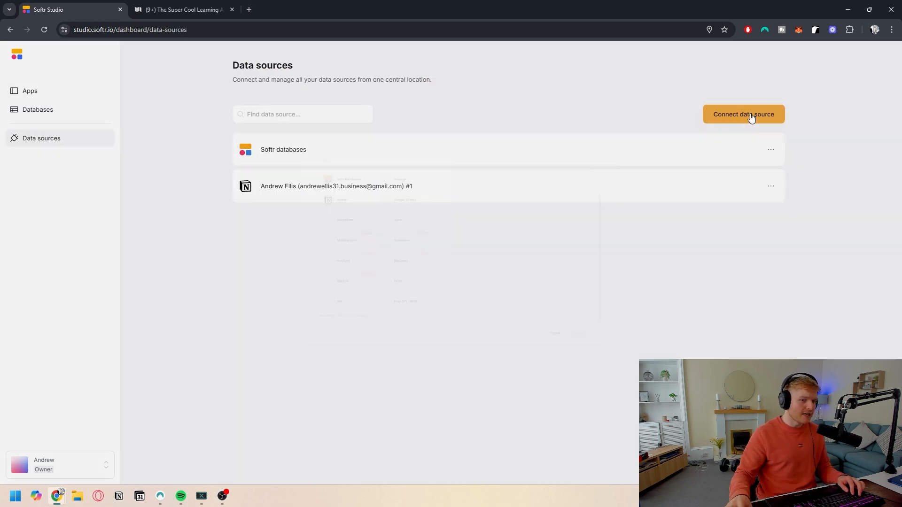
pyautogui.scroll(-2, 295, 282)
pyautogui.scroll(2, 297, 279)
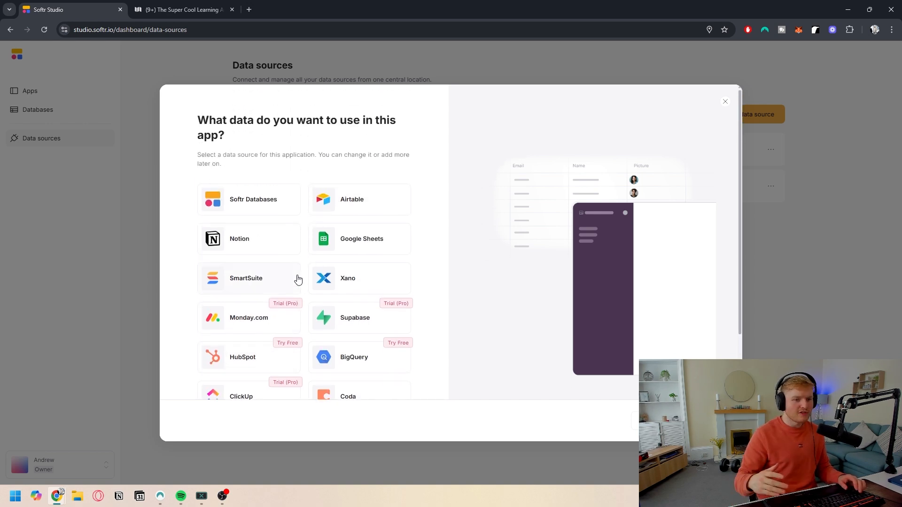
pyautogui.click(248, 243)
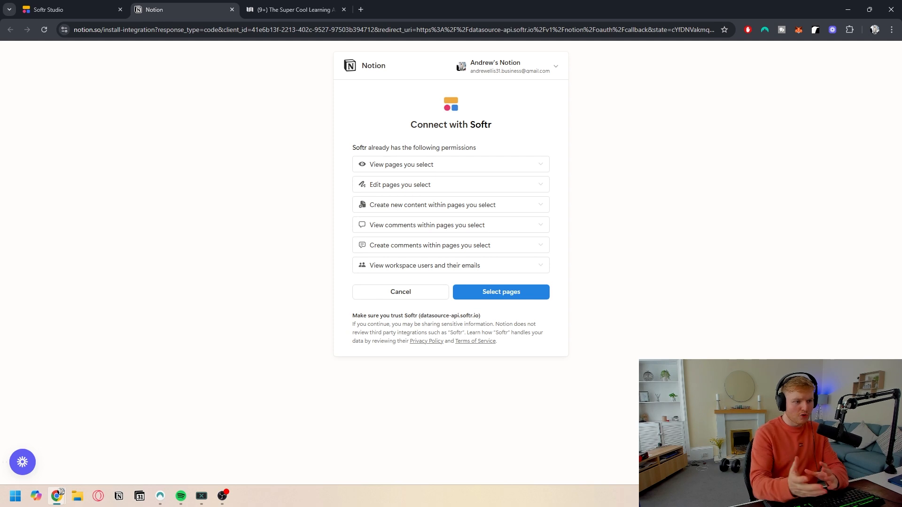
pyautogui.click(232, 10)
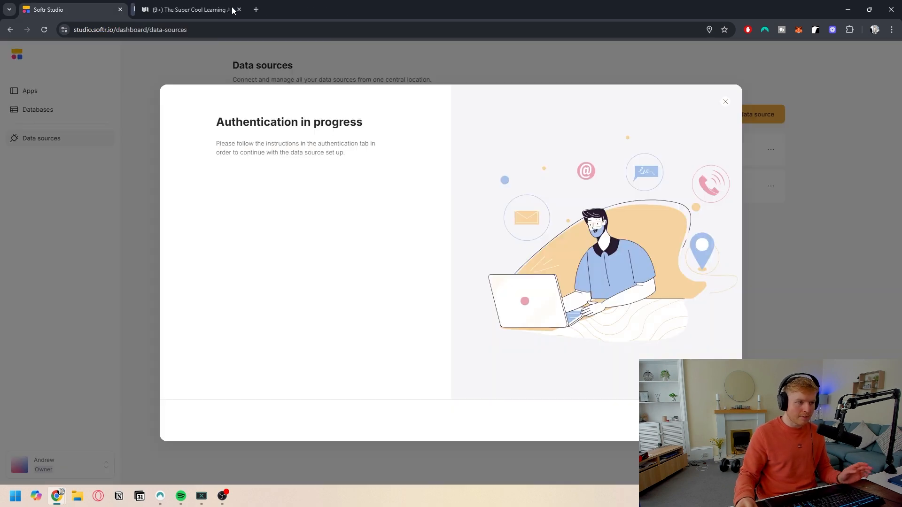
pyautogui.click(116, 195)
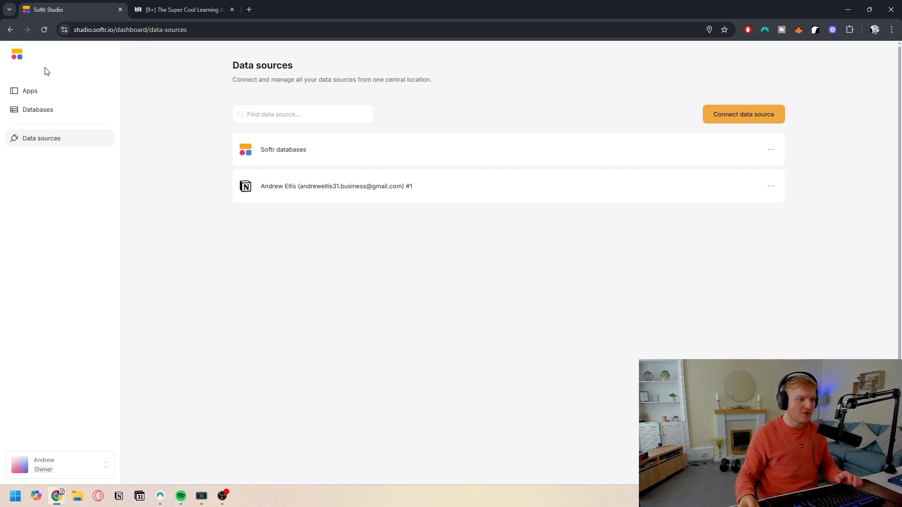
# Step: Switch to the Notion page and review the Clients Database views and the setup checklist
pyautogui.click(21, 91)
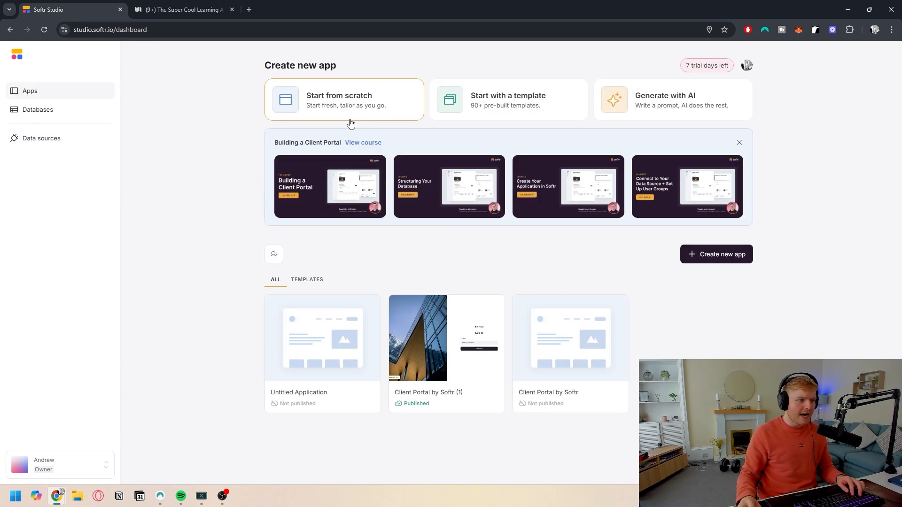
pyautogui.click(181, 9)
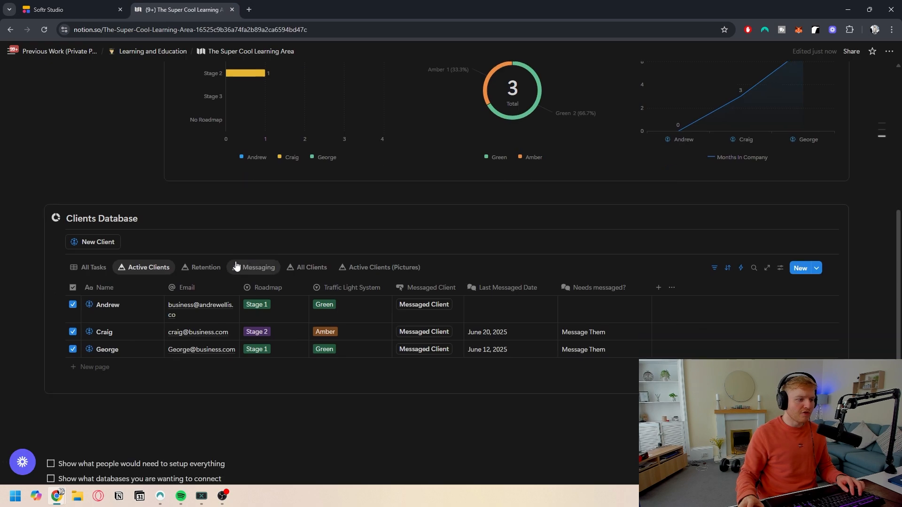
pyautogui.scroll(-5, 207, 282)
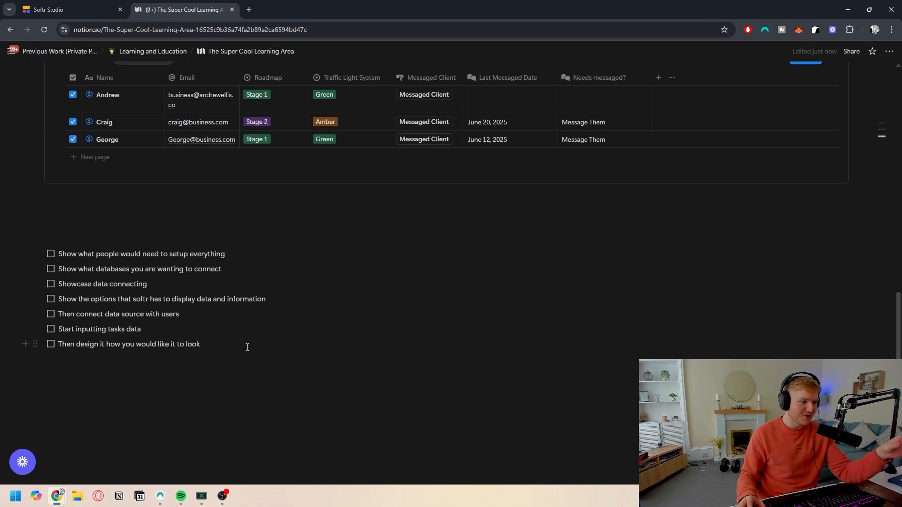
pyautogui.scroll(4, 236, 324)
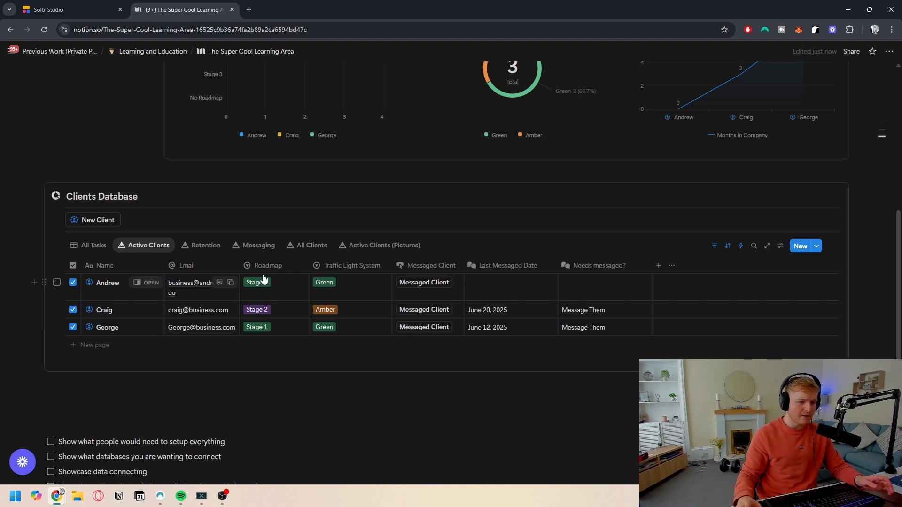
pyautogui.scroll(1, 326, 254)
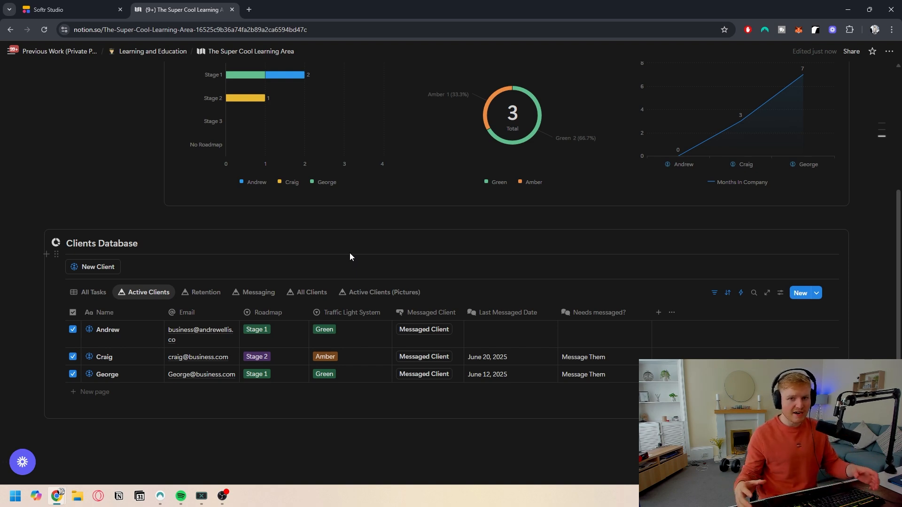
pyautogui.scroll(-2, 349, 252)
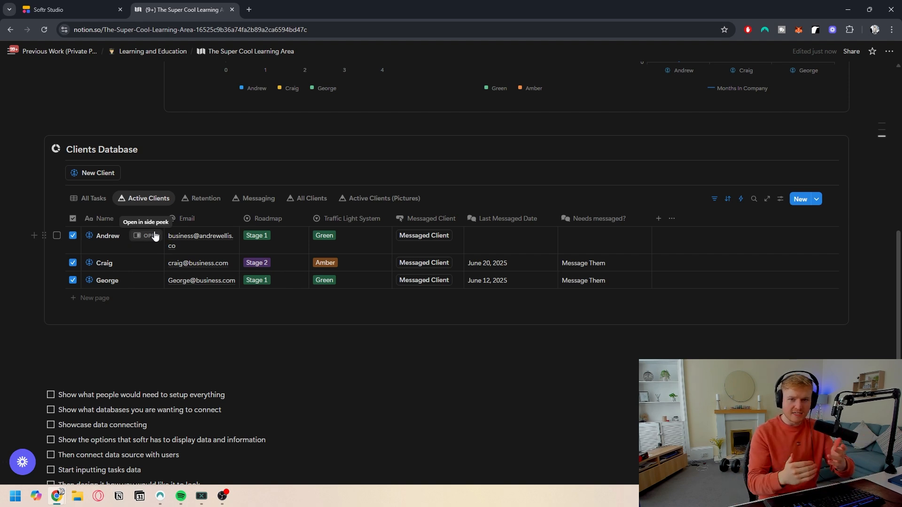
pyautogui.scroll(5, 291, 245)
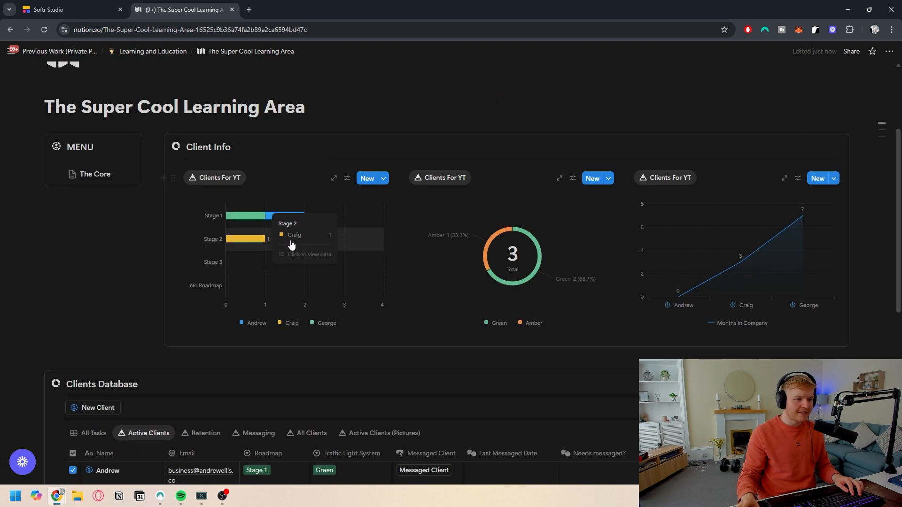
pyautogui.scroll(-4, 291, 244)
# Step: In the All Tasks view, link Craig to the financial report task and Andrew to the dentist appointment and Call for Stage 3 tasks
pyautogui.click(89, 245)
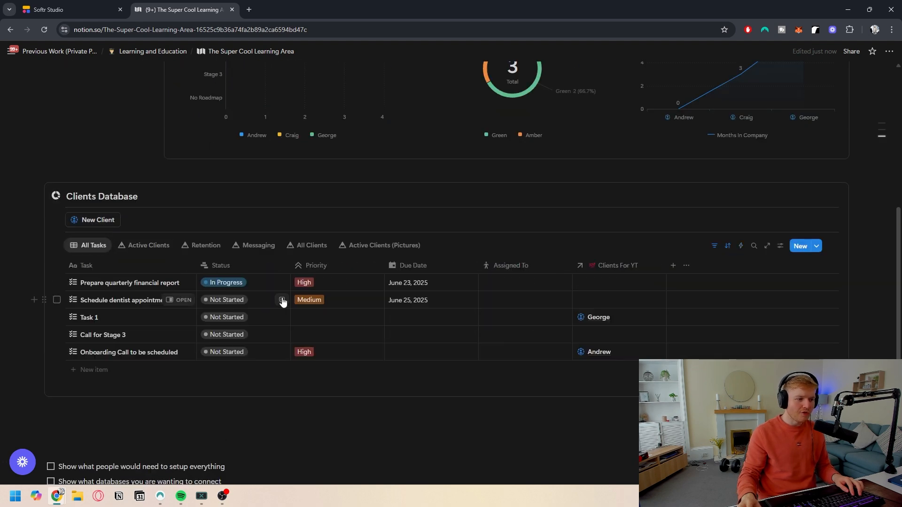
pyautogui.click(600, 287)
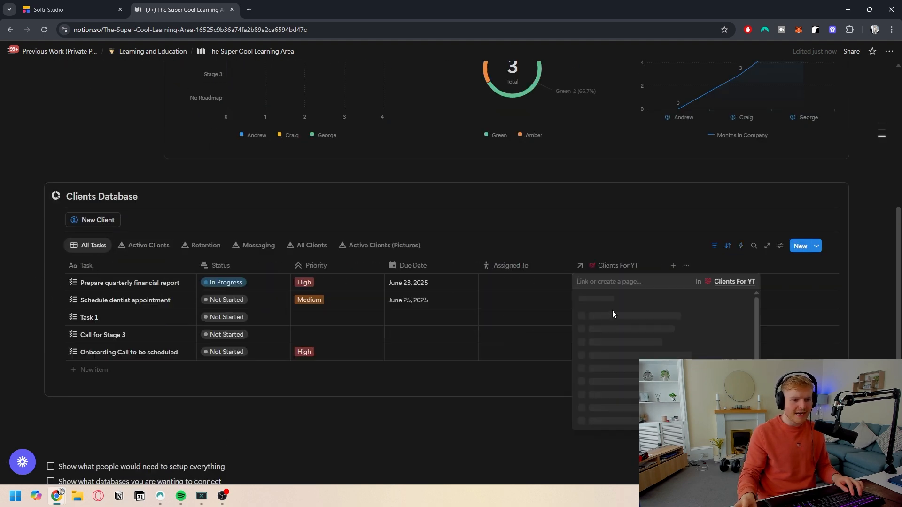
pyautogui.click(601, 332)
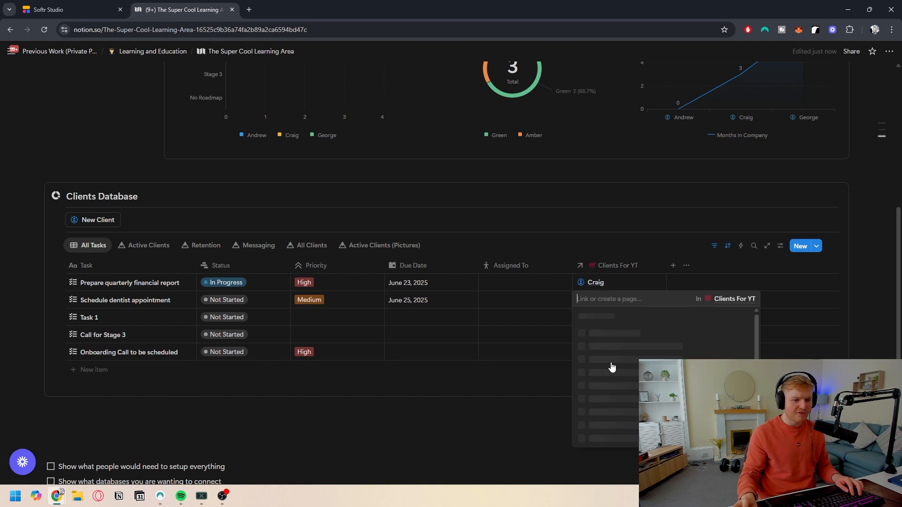
pyautogui.click(609, 364)
pyautogui.click(596, 338)
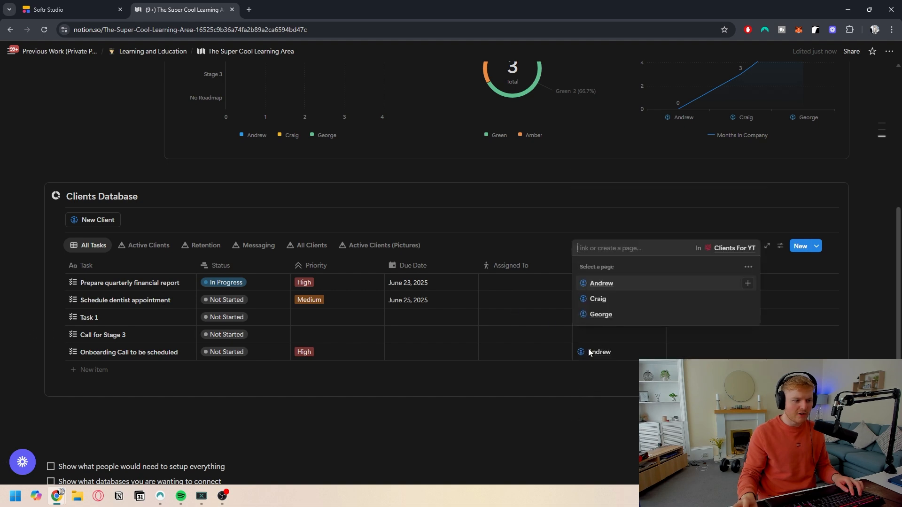
pyautogui.click(601, 283)
pyautogui.press('Escape')
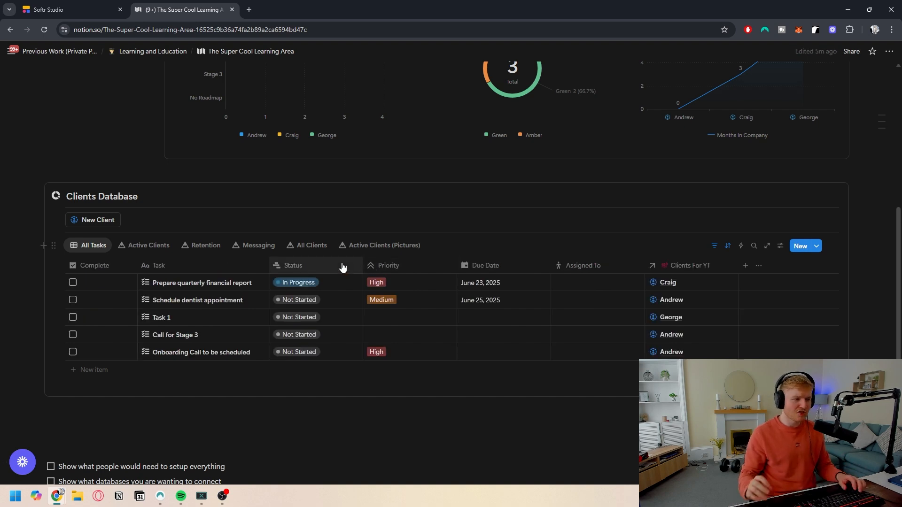
# Step: Inspect the Notion page's active connections for the Softr integration and its capabilities
pyautogui.scroll(5, 266, 225)
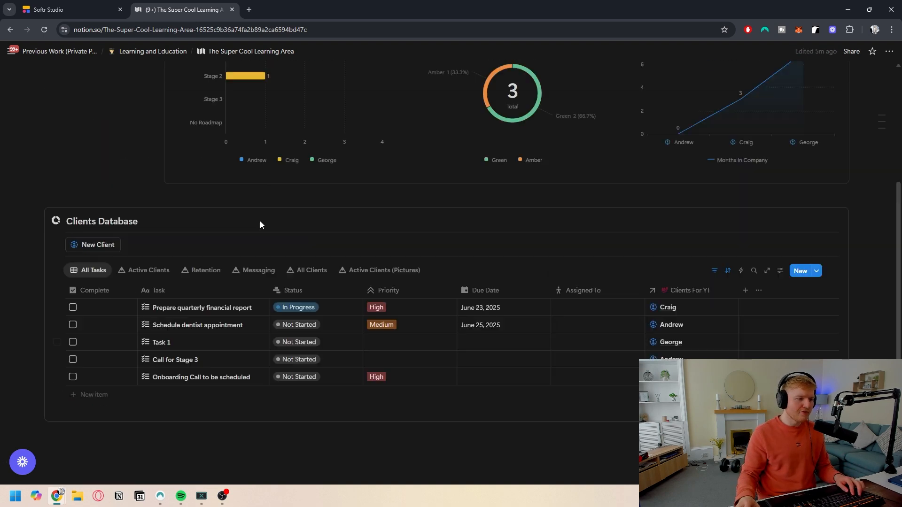
pyautogui.click(889, 52)
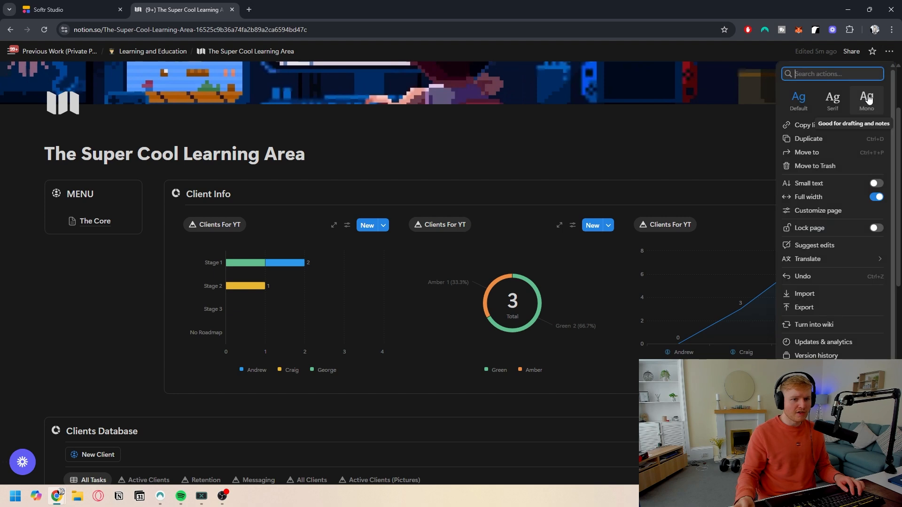
pyautogui.moveTo(822, 371)
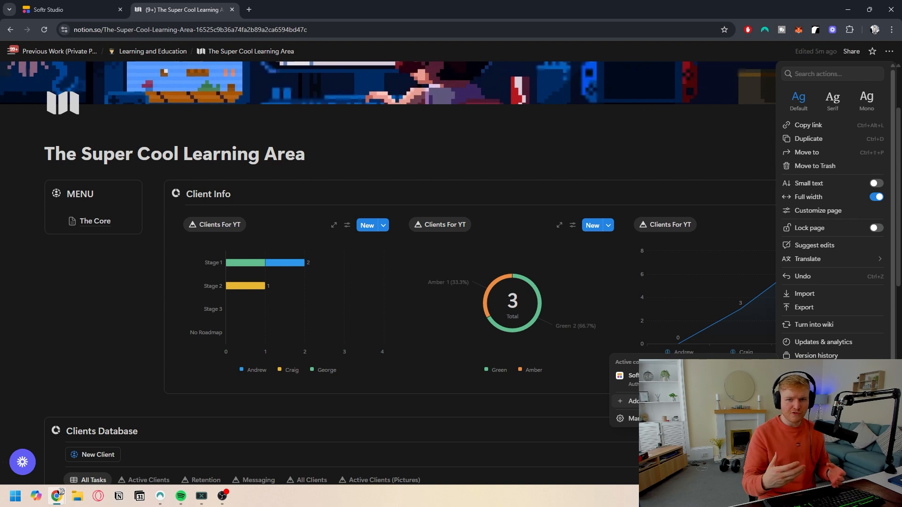
pyautogui.moveTo(681, 380)
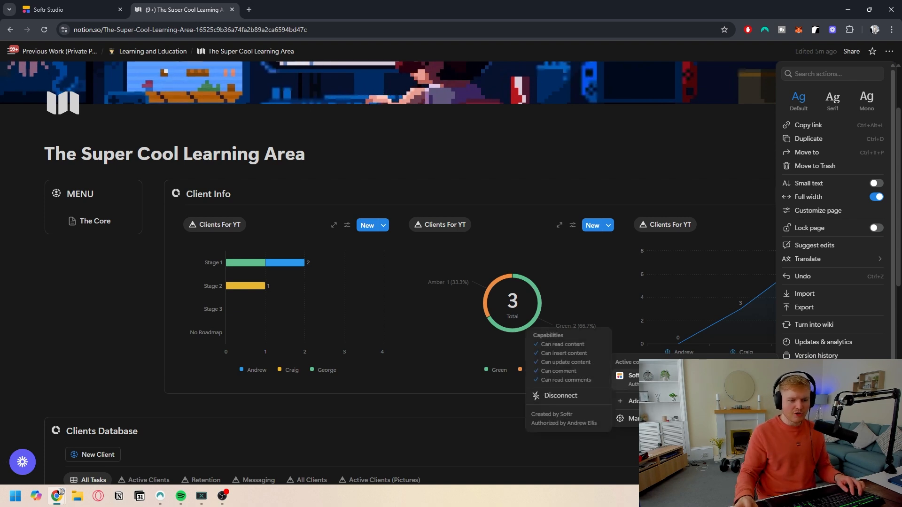
pyautogui.click(385, 419)
pyautogui.scroll(-2, 308, 336)
# Step: Back in Softr, browse the app template gallery, including the Portals and Dashboards categories
pyautogui.click(58, 6)
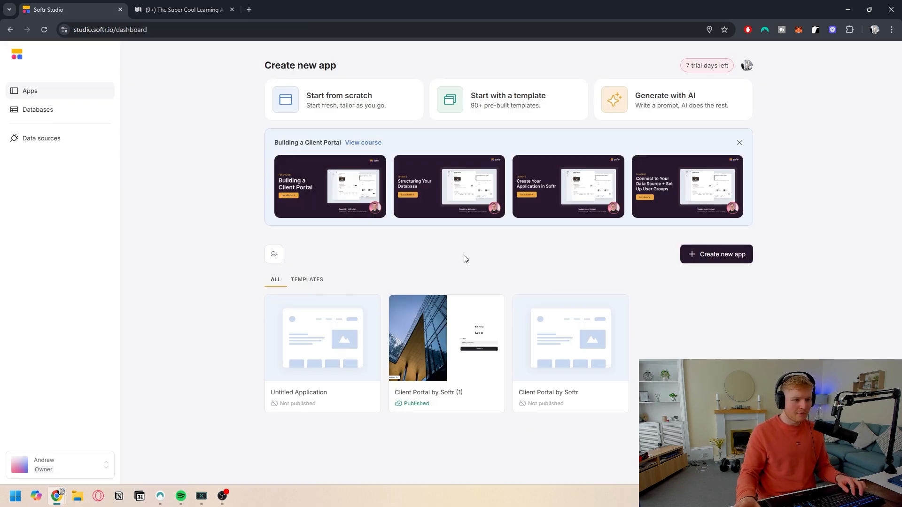
pyautogui.click(488, 101)
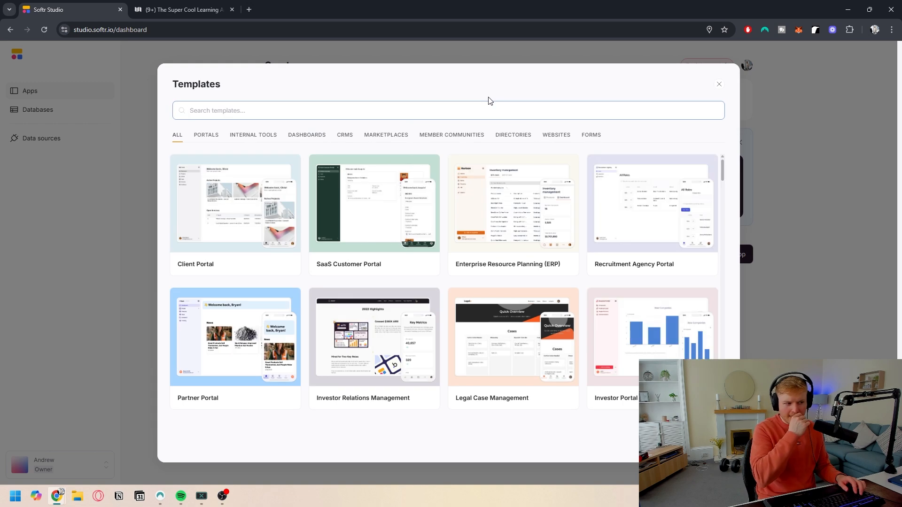
pyautogui.moveTo(403, 223)
pyautogui.scroll(-4, 563, 306)
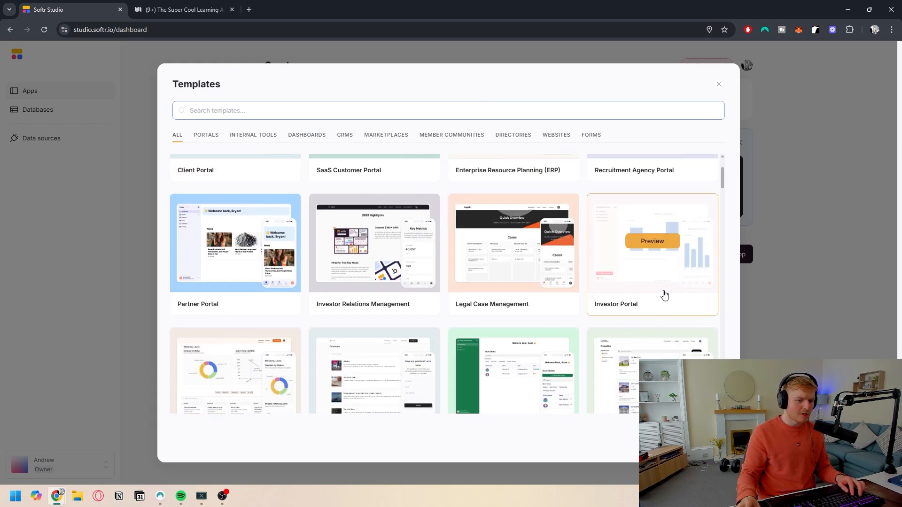
pyautogui.scroll(2, 376, 257)
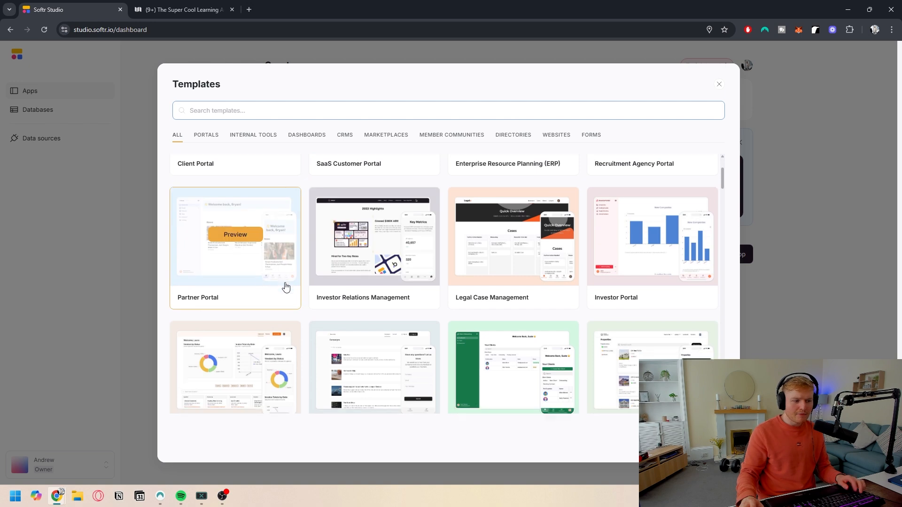
pyautogui.scroll(-2, 295, 289)
pyautogui.scroll(-2, 299, 292)
pyautogui.scroll(6, 376, 296)
pyautogui.scroll(-5, 498, 281)
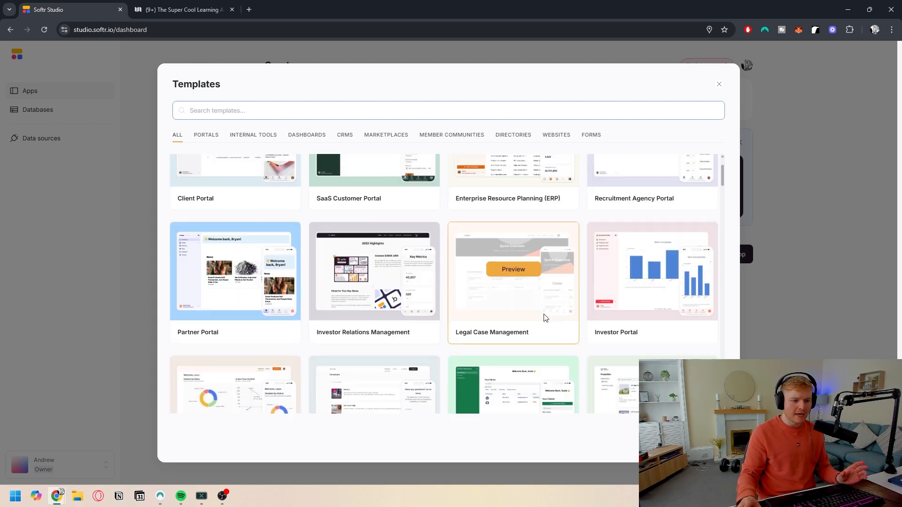
pyautogui.scroll(4, 253, 234)
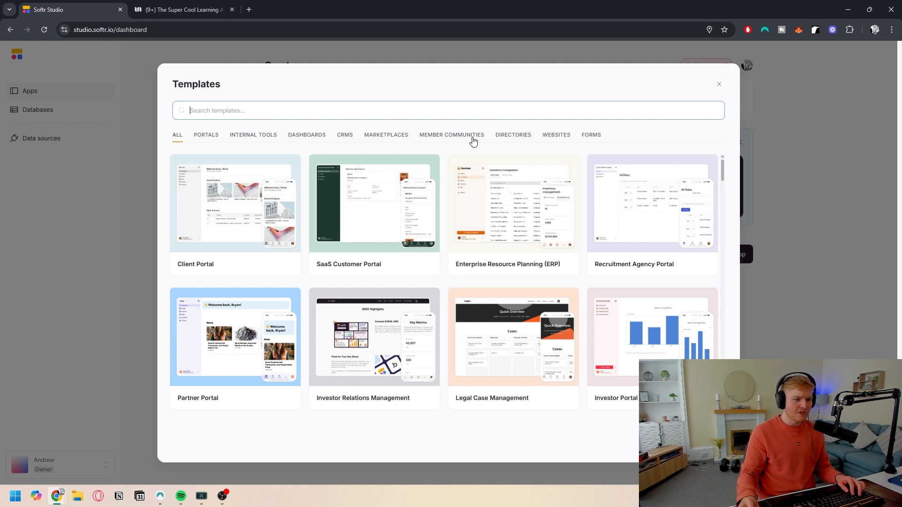
pyautogui.click(210, 140)
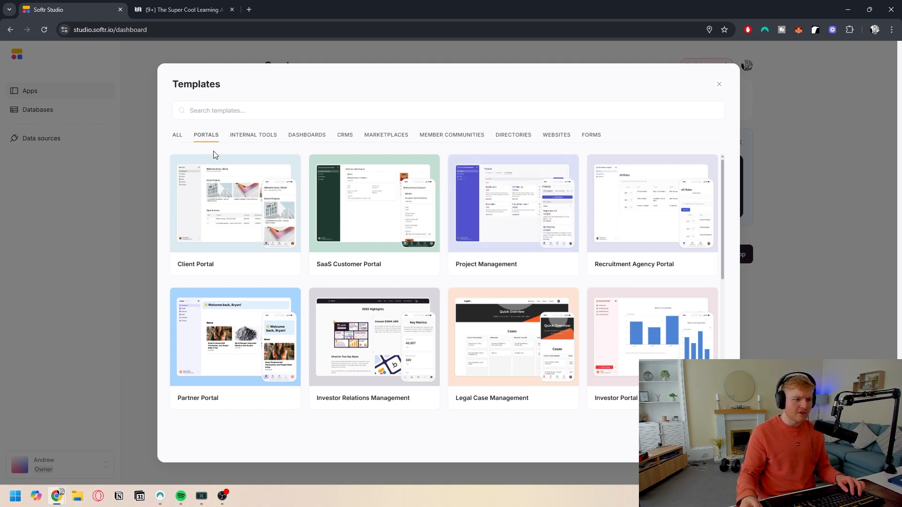
pyautogui.click(315, 140)
pyautogui.click(765, 342)
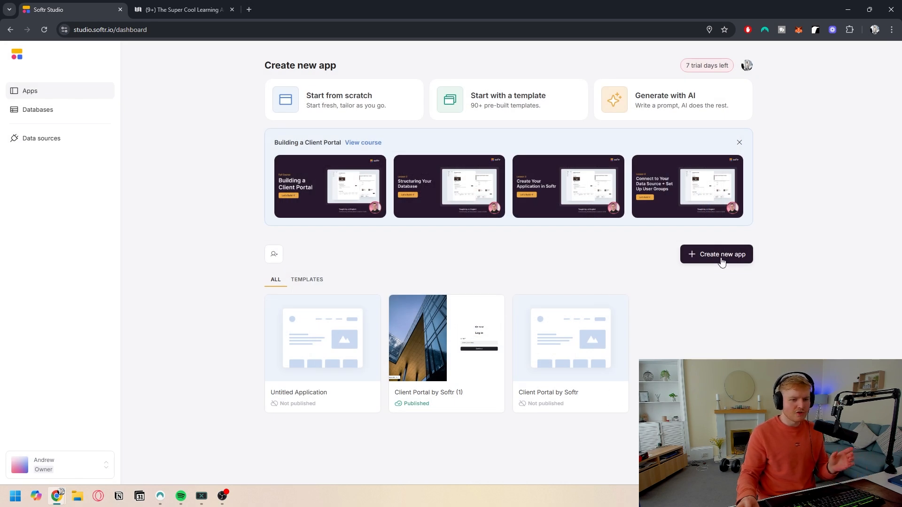
# Step: Create a new app from scratch with Notion as its data source
pyautogui.click(738, 258)
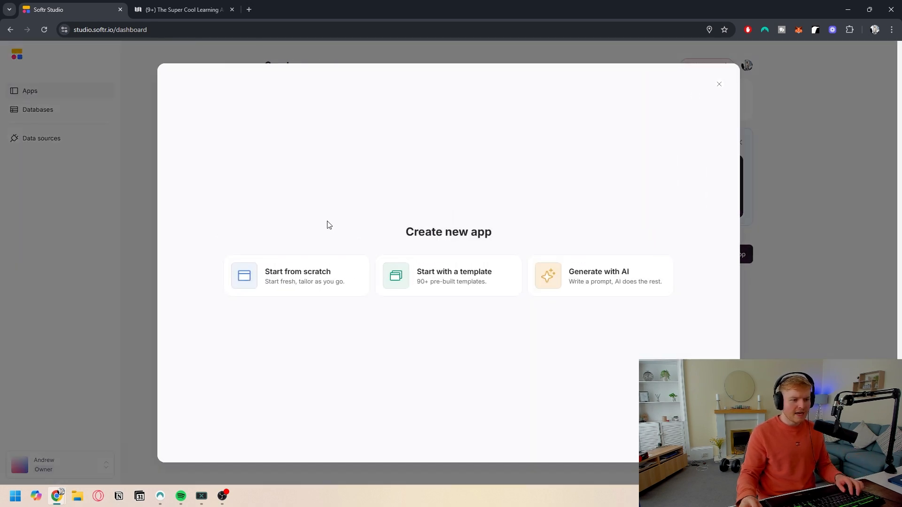
pyautogui.click(327, 284)
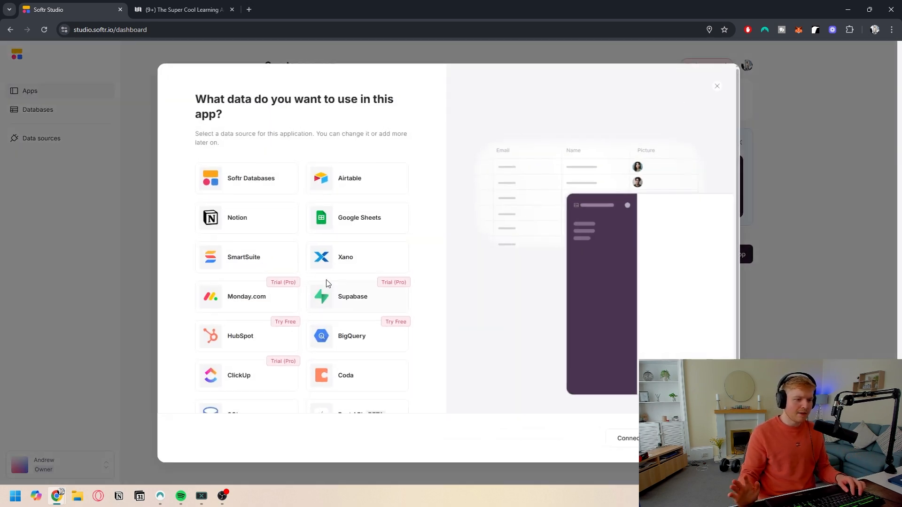
pyautogui.click(240, 223)
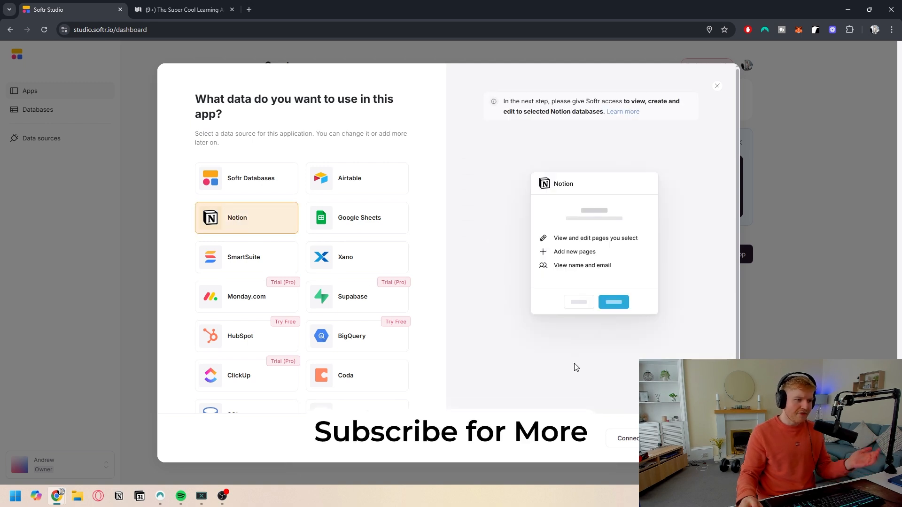
pyautogui.click(697, 438)
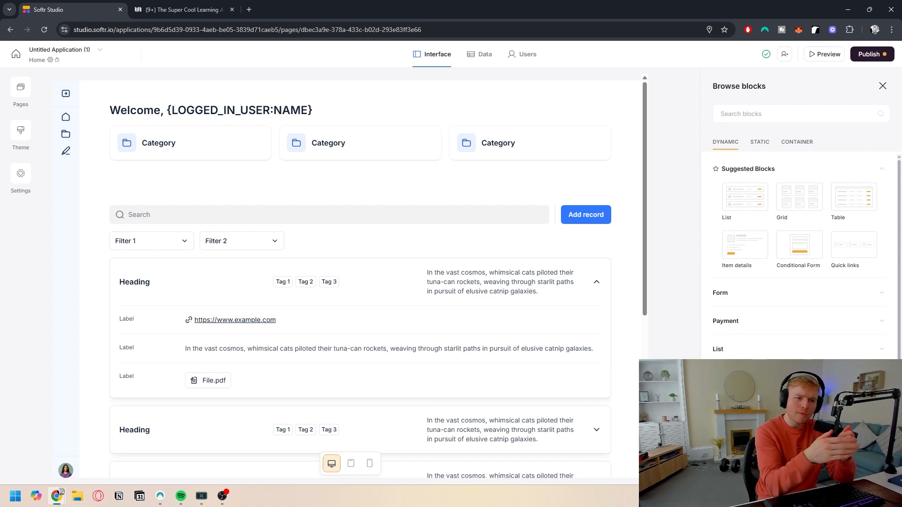
# Step: Open the welcome quick-links block and select part of its title text in the block settings
pyautogui.click(229, 117)
pyautogui.click(775, 202)
pyautogui.doubleClick(793, 199)
pyautogui.moveTo(836, 199); pyautogui.dragTo(735, 200)
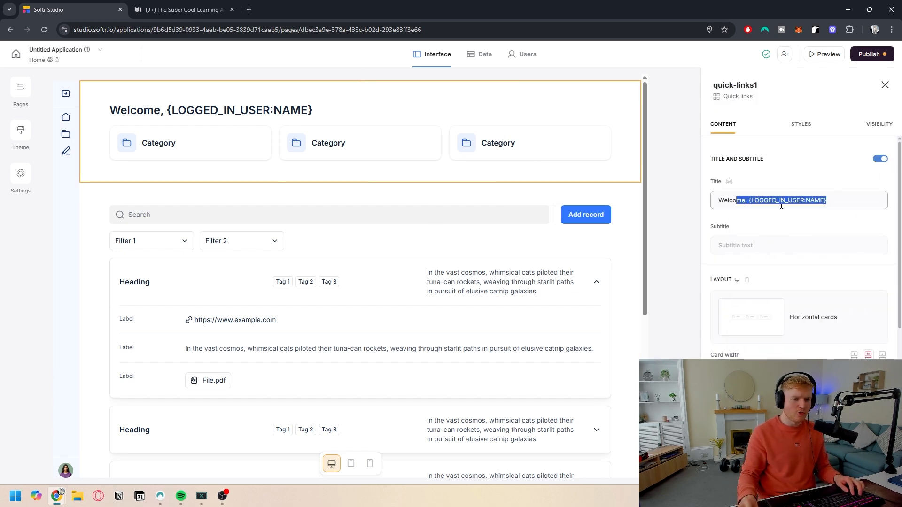
pyautogui.click(781, 202)
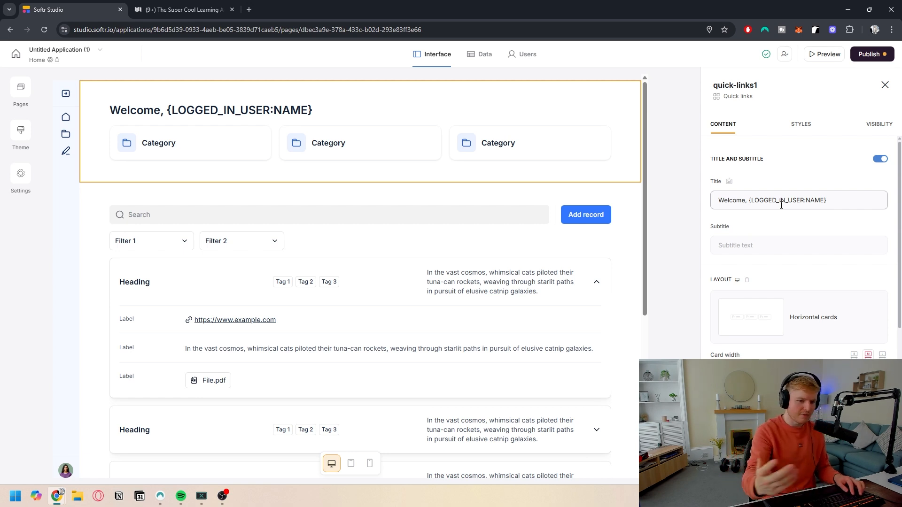
# Step: Delete the list block below the welcome quick-links section
pyautogui.click(358, 292)
pyautogui.scroll(-5, 303, 277)
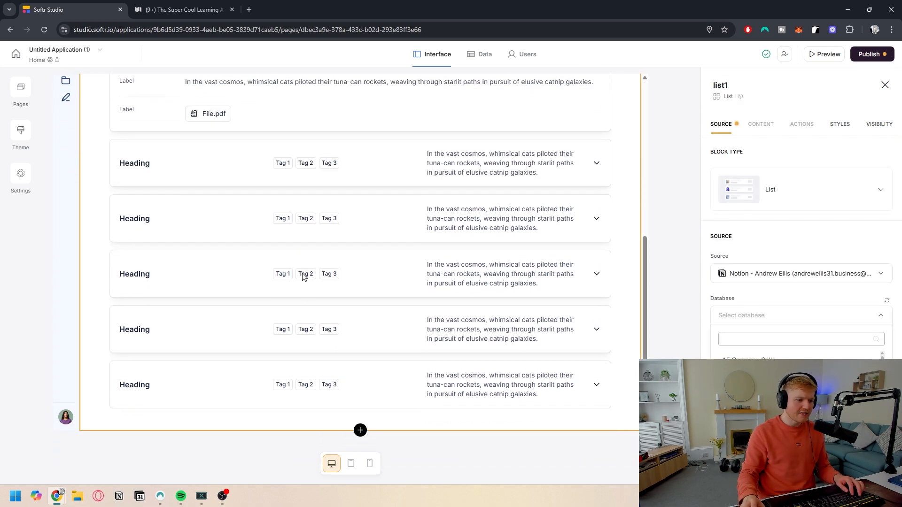
pyautogui.scroll(4, 350, 318)
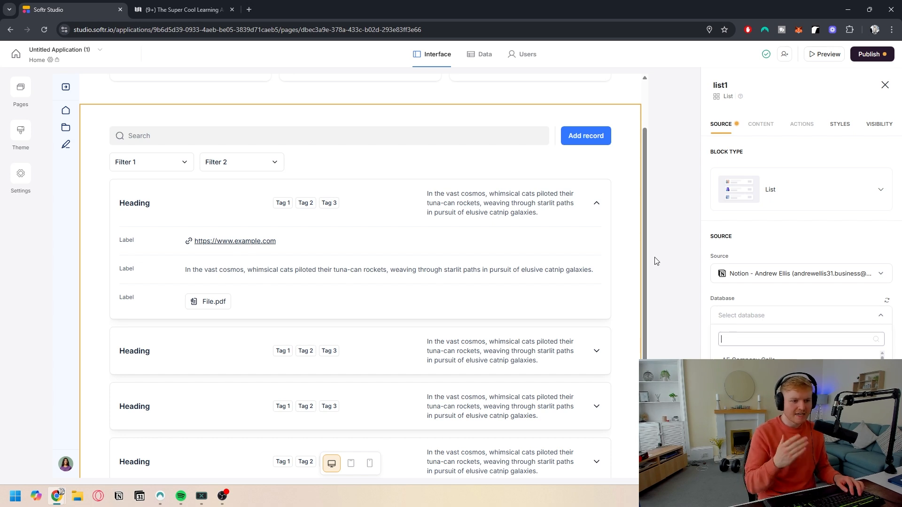
pyautogui.scroll(1, 517, 197)
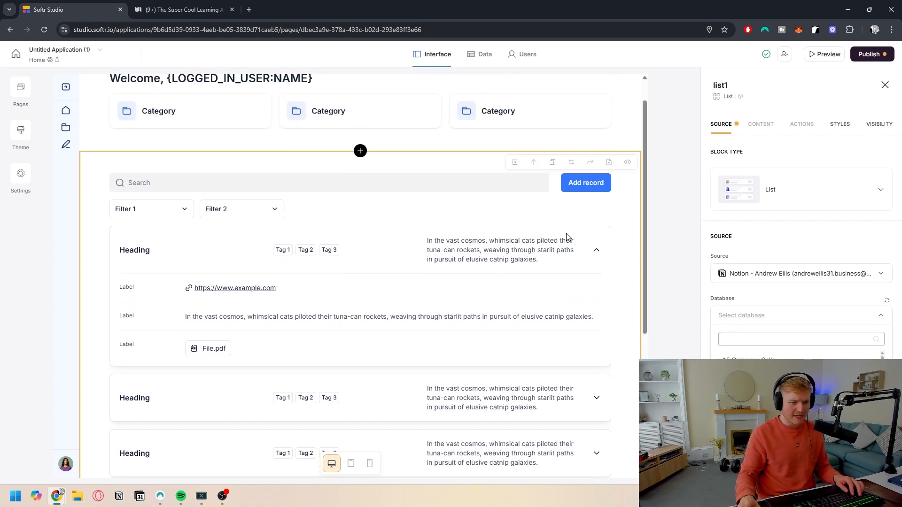
pyautogui.click(513, 160)
pyautogui.click(536, 288)
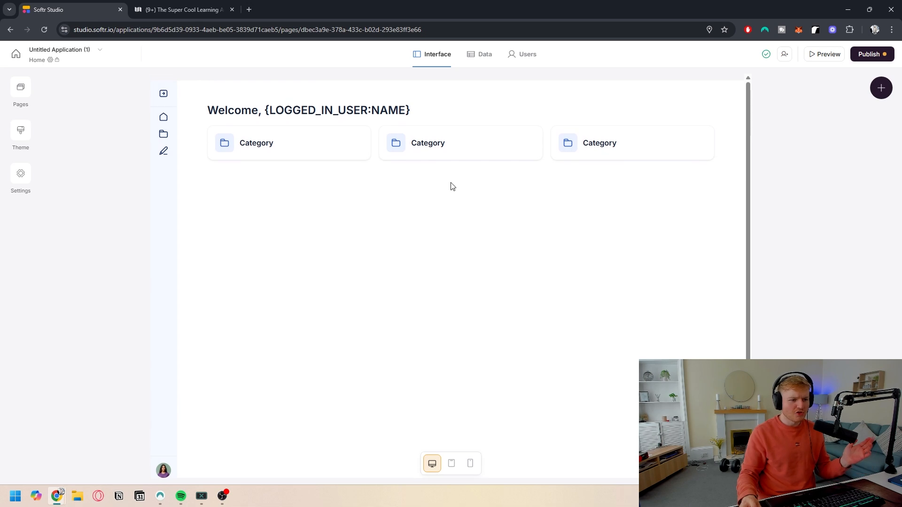
# Step: Browse the dynamic blocks in the block library, including list, item details, kanban and chart blocks
pyautogui.click(460, 183)
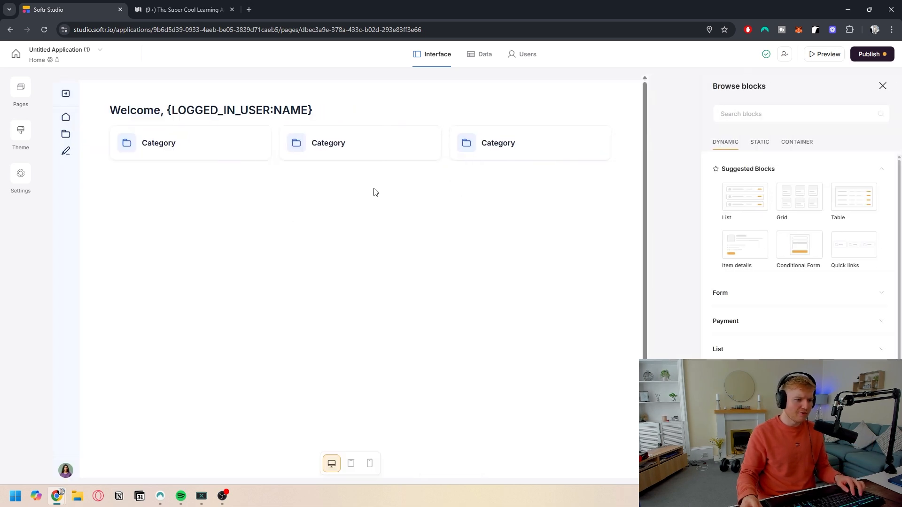
pyautogui.scroll(-3, 764, 247)
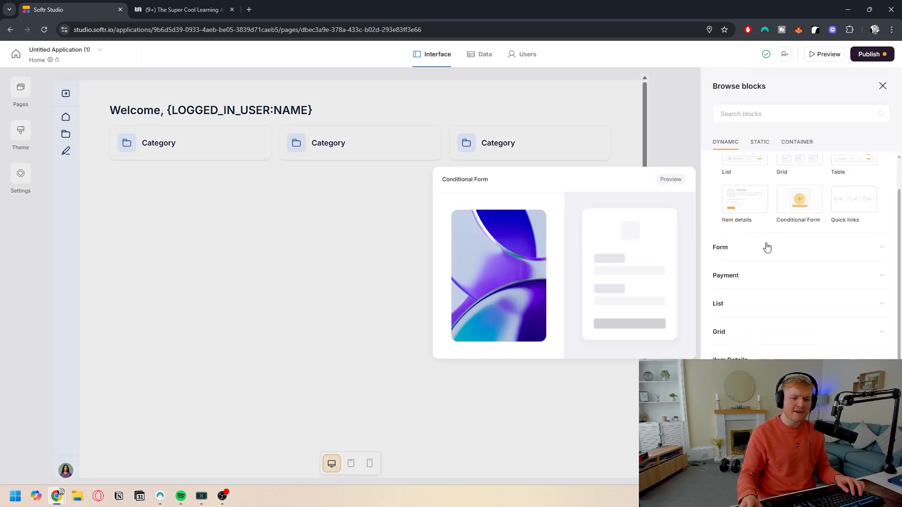
pyautogui.scroll(4, 761, 282)
pyautogui.moveTo(740, 195)
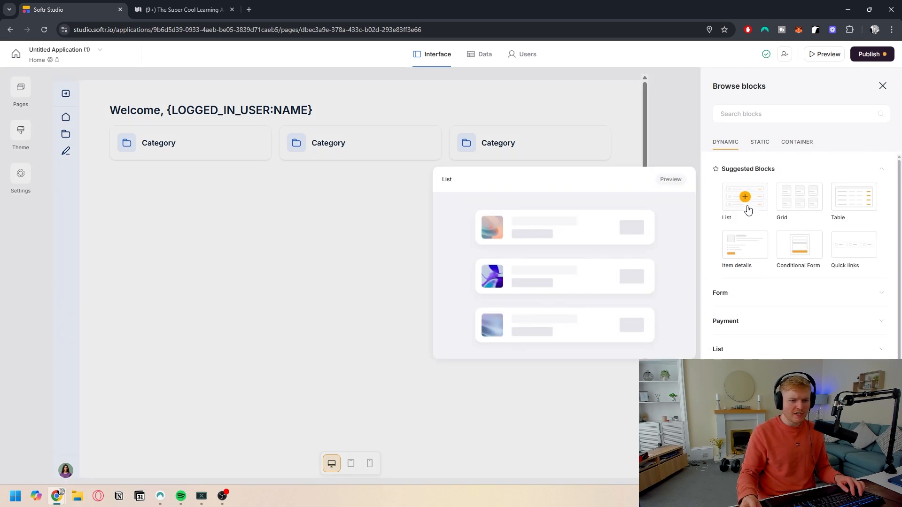
pyautogui.moveTo(871, 204)
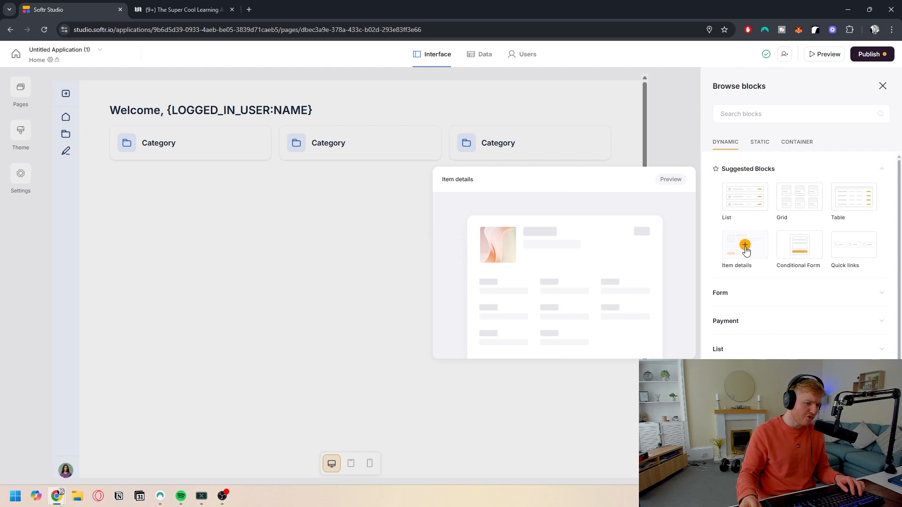
pyautogui.moveTo(854, 255)
pyautogui.scroll(-2, 745, 218)
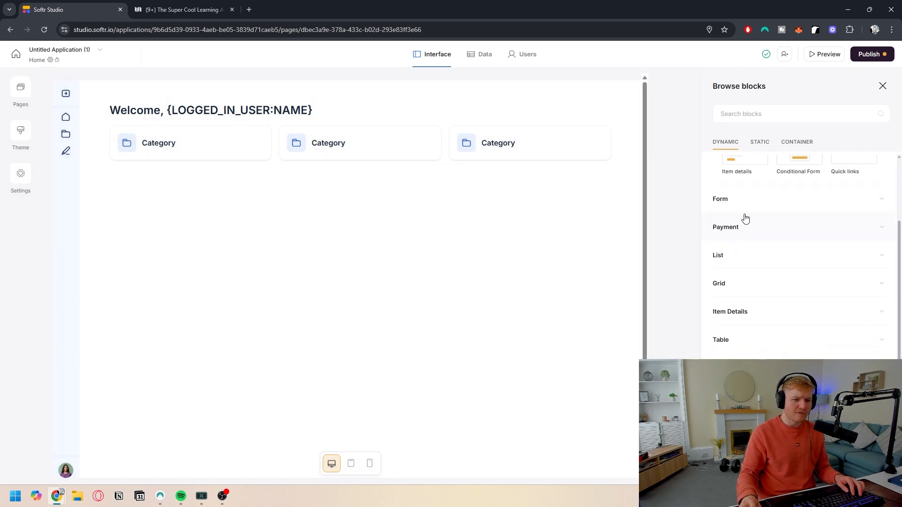
pyautogui.scroll(-1, 757, 249)
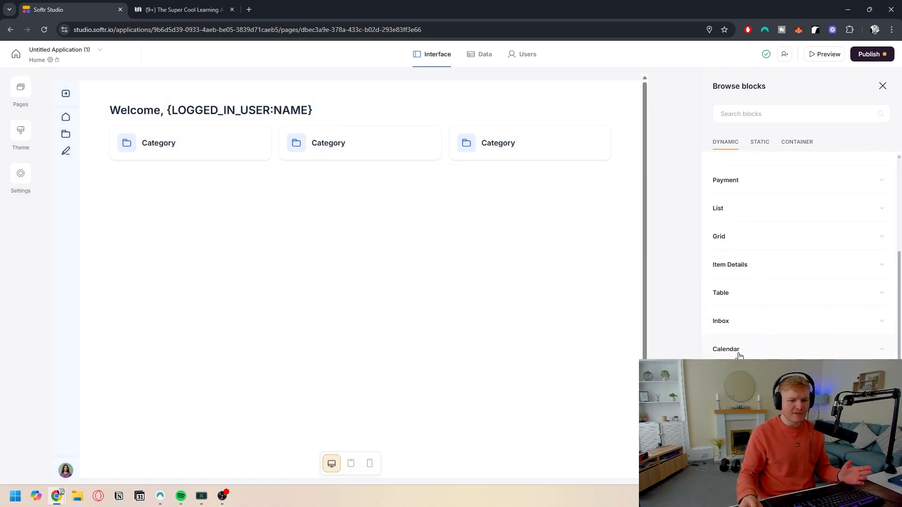
pyautogui.scroll(-2, 741, 302)
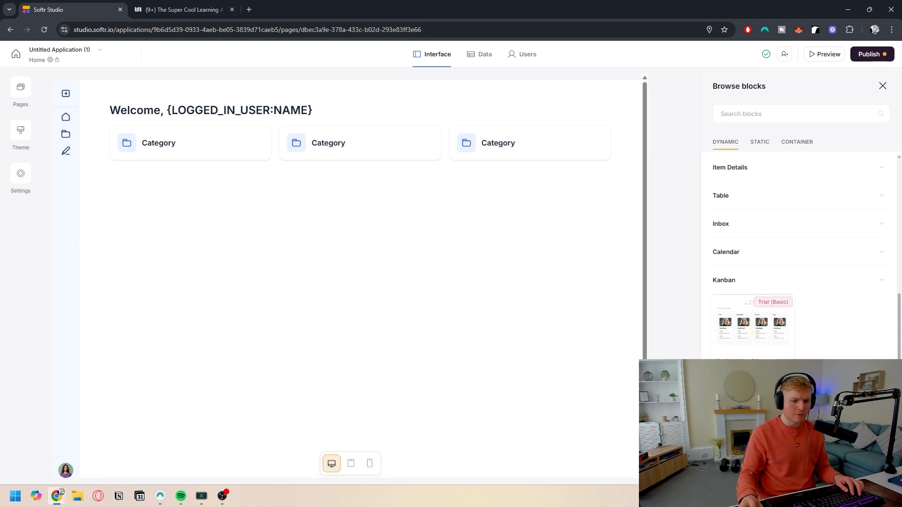
pyautogui.scroll(-3, 749, 322)
pyautogui.scroll(-5, 750, 310)
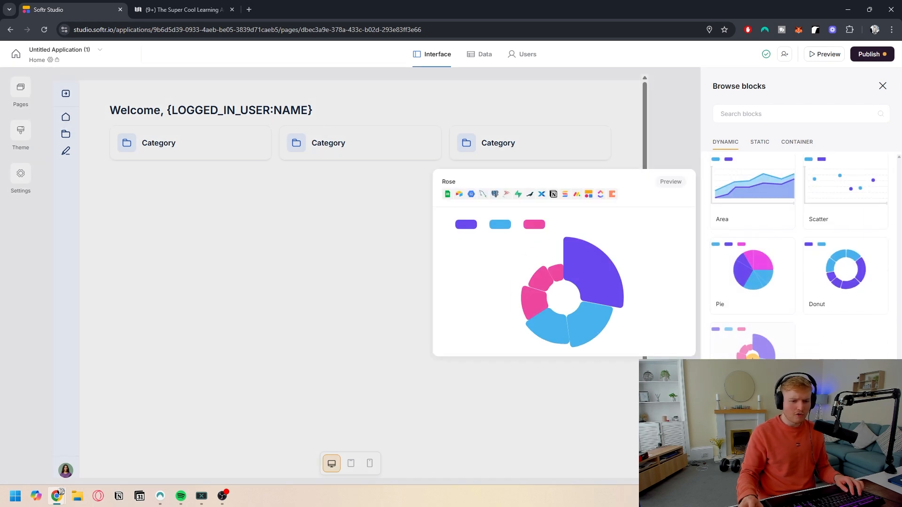
pyautogui.scroll(-3, 751, 282)
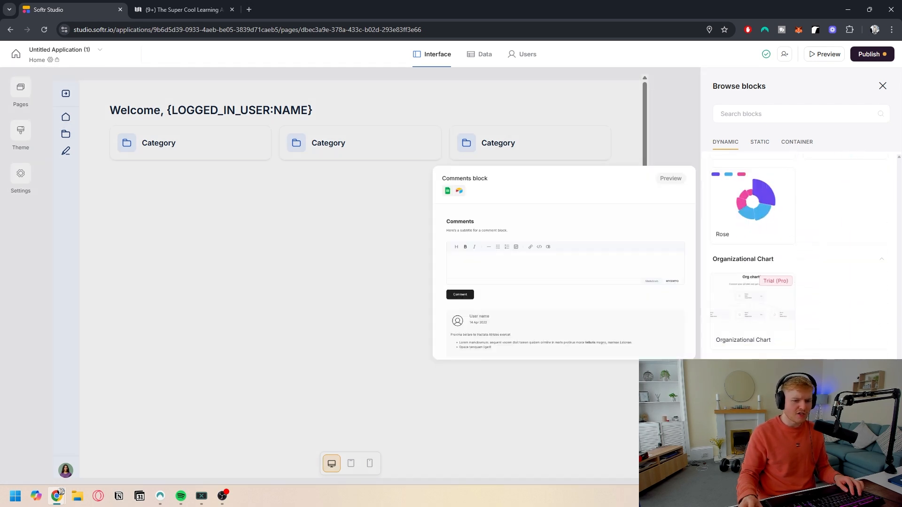
pyautogui.scroll(15, 749, 284)
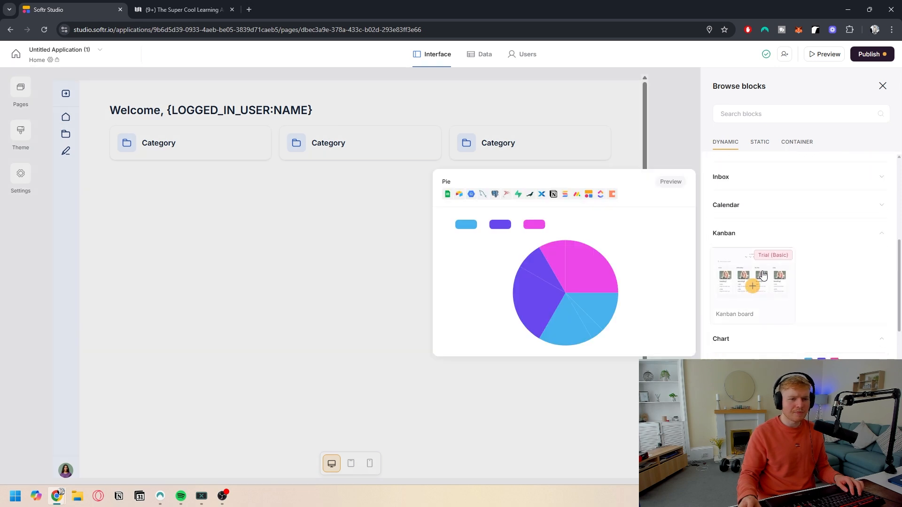
# Step: Browse the static blocks in the block library, such as Quick Links, Hero and CTA
pyautogui.click(759, 143)
pyautogui.scroll(2, 754, 216)
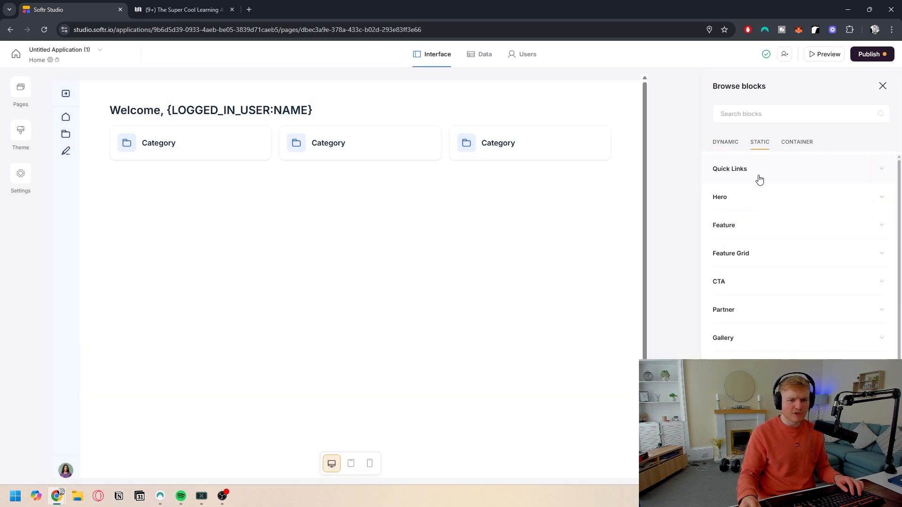
pyautogui.click(759, 180)
pyautogui.click(751, 272)
pyautogui.scroll(-3, 757, 291)
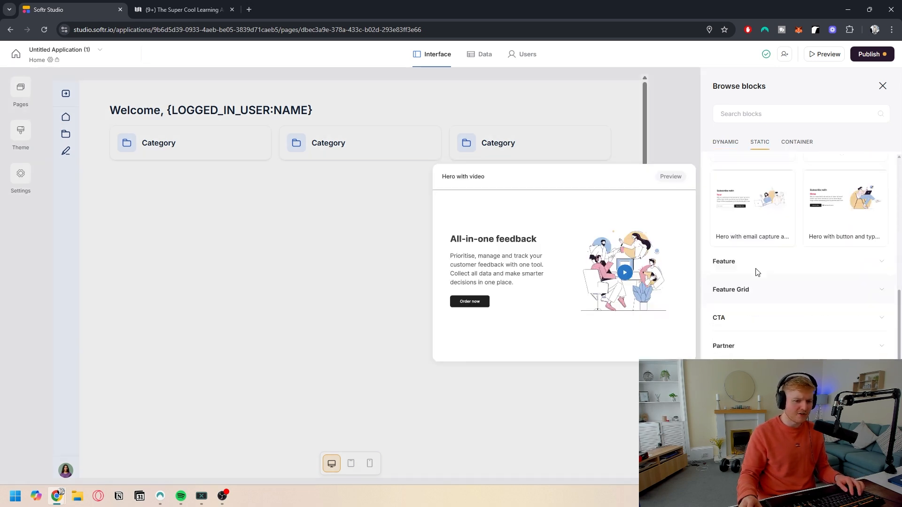
pyautogui.click(759, 317)
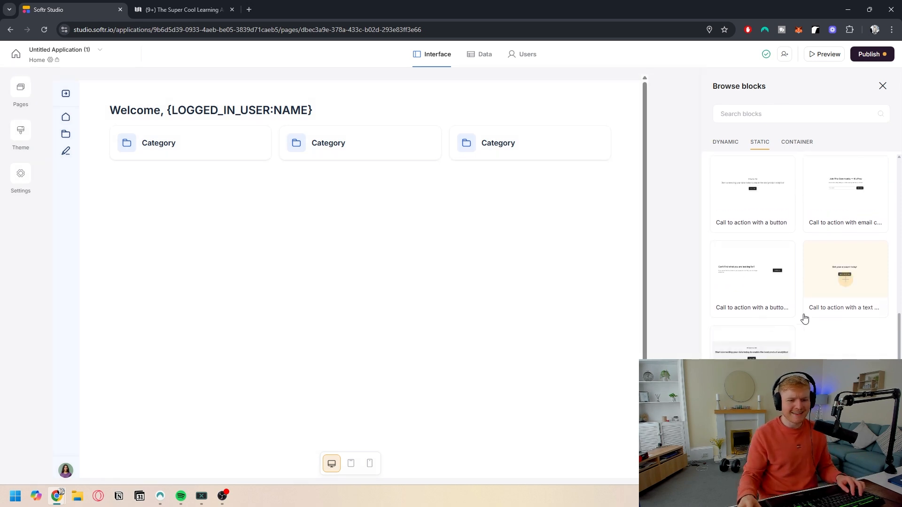
pyautogui.scroll(-2, 804, 319)
pyautogui.scroll(4, 773, 283)
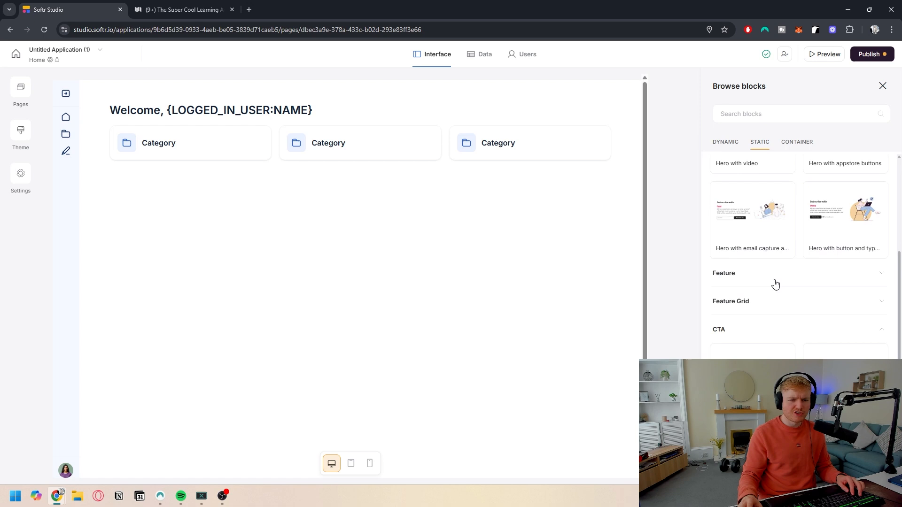
# Step: Add a tab container block to the page below the welcome section
pyautogui.click(797, 141)
pyautogui.scroll(-3, 744, 220)
pyautogui.scroll(2, 744, 220)
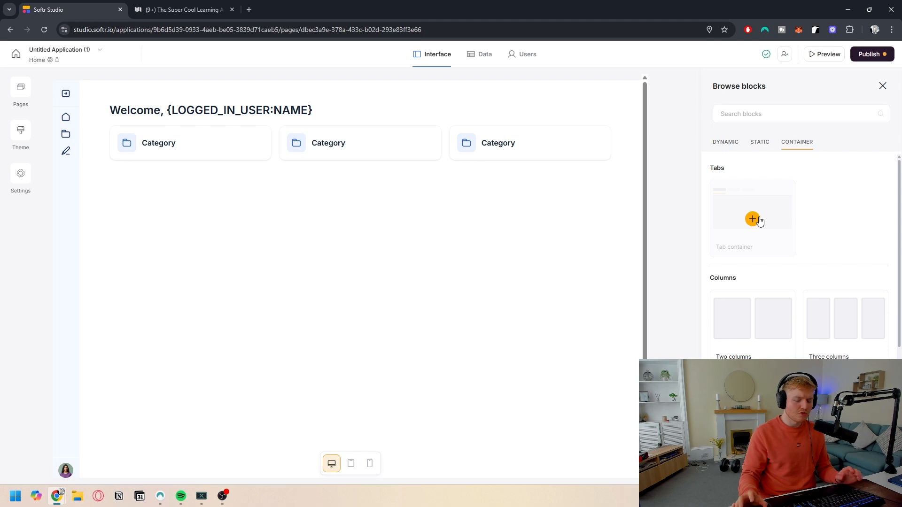
pyautogui.click(753, 219)
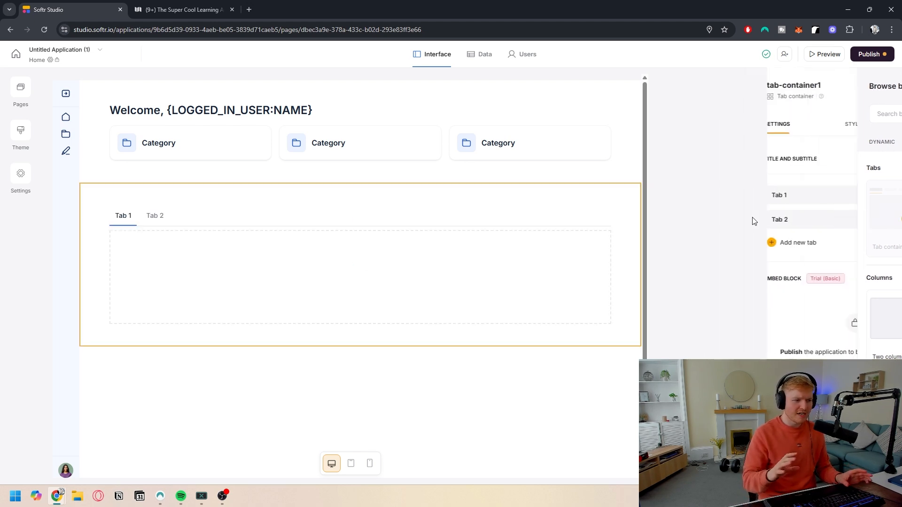
# Step: Rename the first tab to Tasks To Complete and delete the second tab
pyautogui.click(739, 196)
pyautogui.click(757, 207)
pyautogui.hotkey('ctrl', 'a')
pyautogui.write('Tasks To Co')
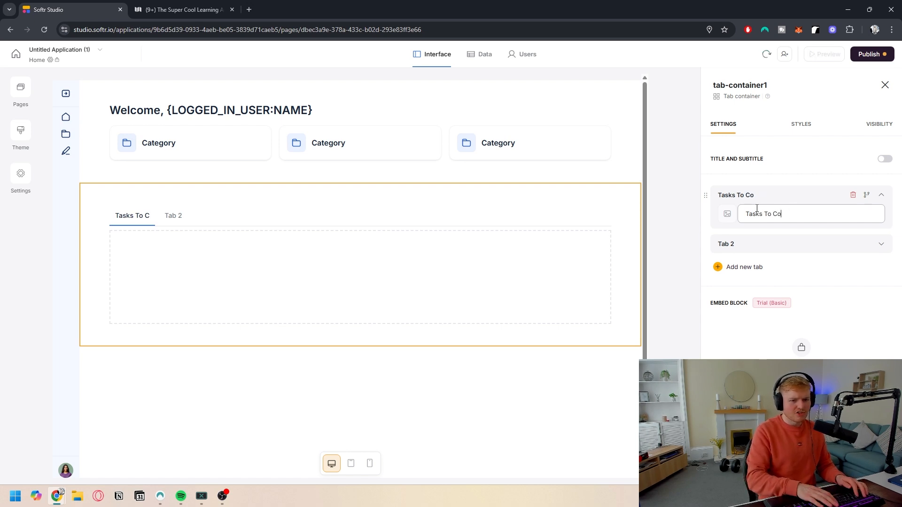
pyautogui.write('mplete')
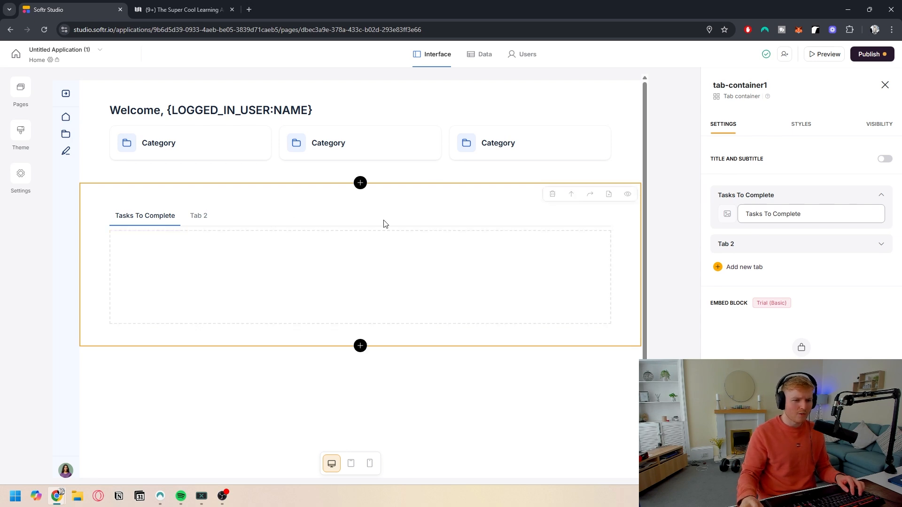
pyautogui.click(853, 247)
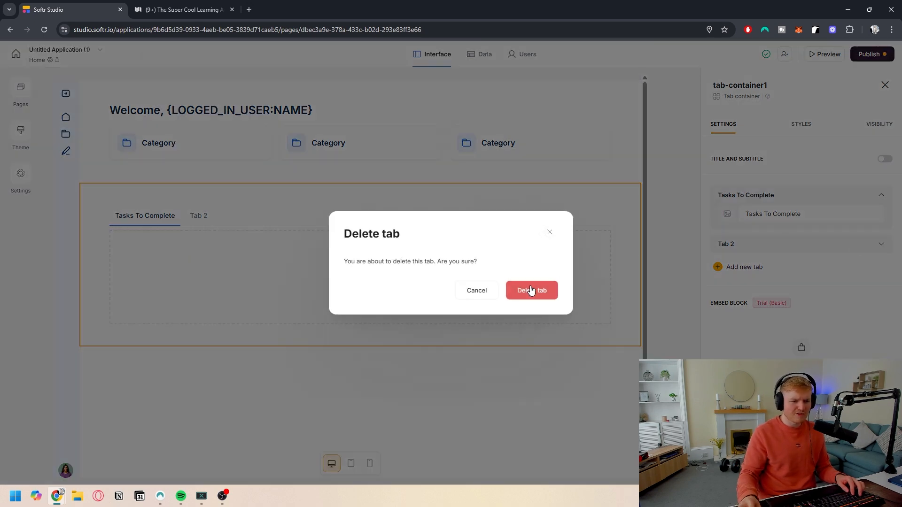
pyautogui.click(531, 290)
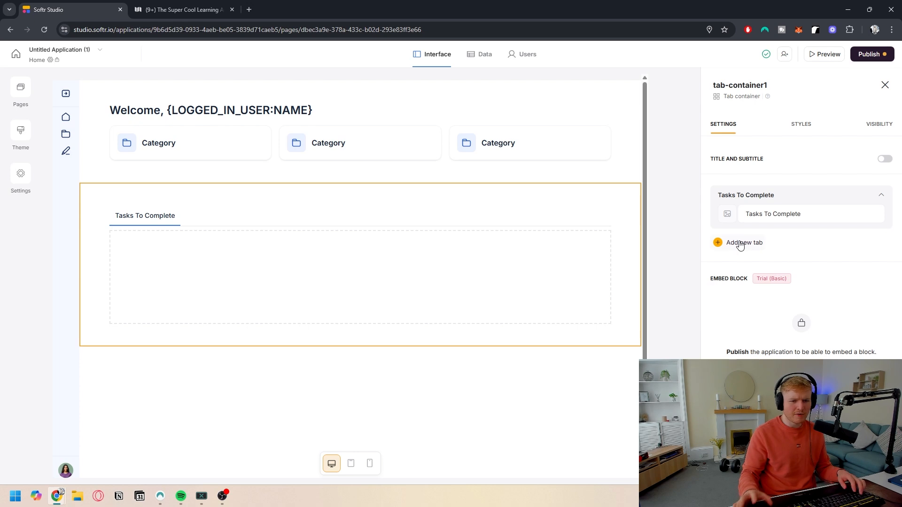
# Step: Restrict the tab container's visibility to logged-in users
pyautogui.click(797, 127)
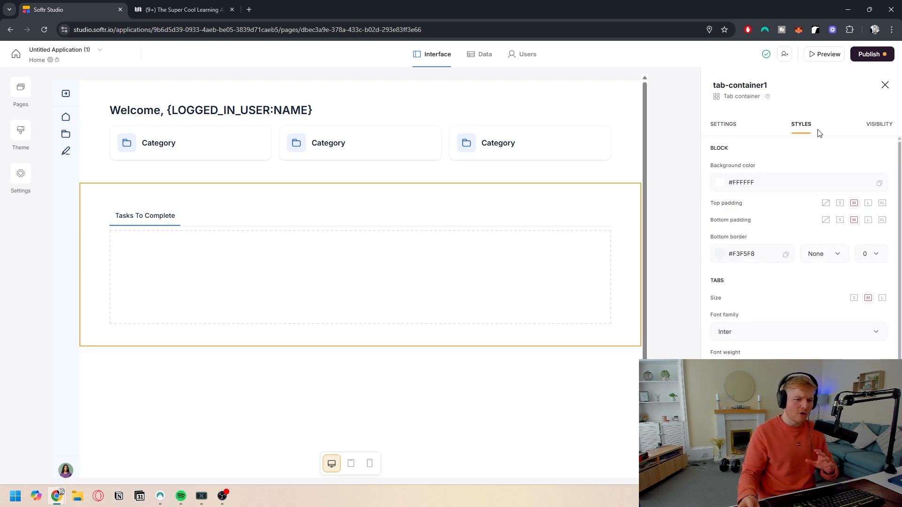
pyautogui.click(881, 131)
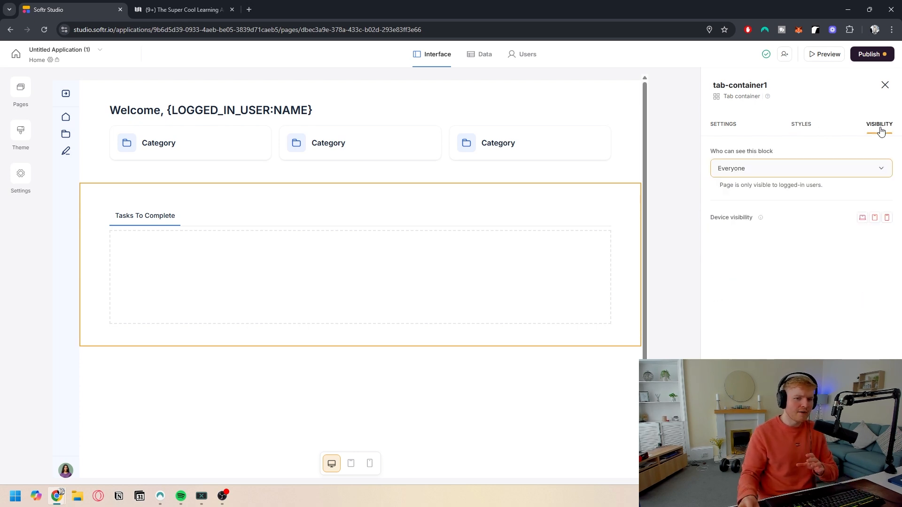
pyautogui.click(804, 131)
pyautogui.click(882, 130)
pyautogui.click(772, 170)
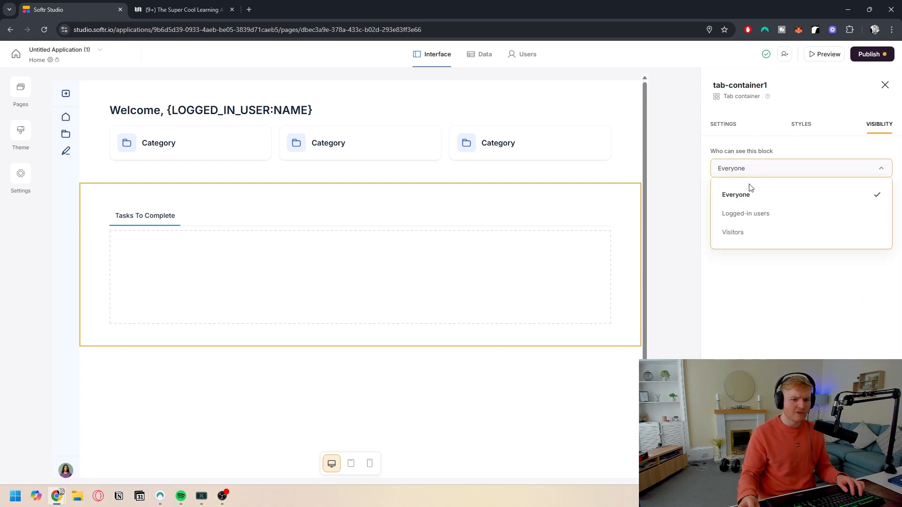
pyautogui.click(747, 217)
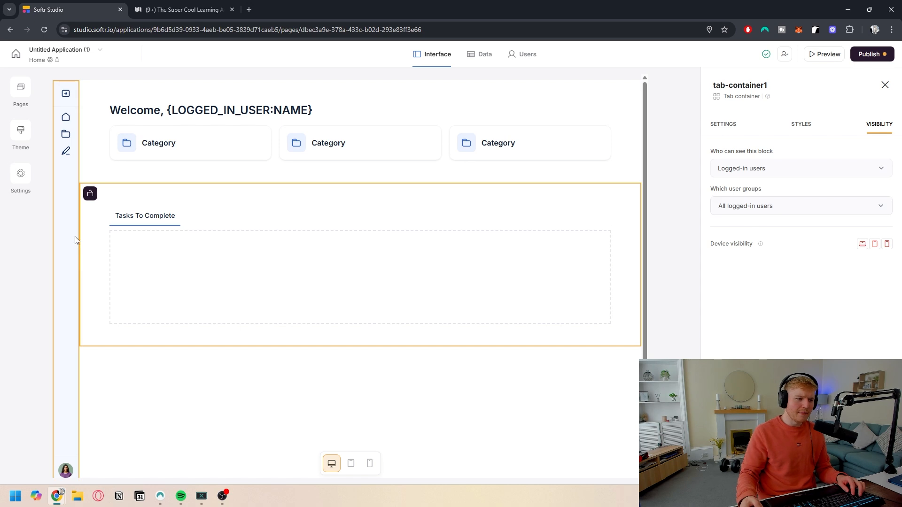
pyautogui.moveTo(90, 195)
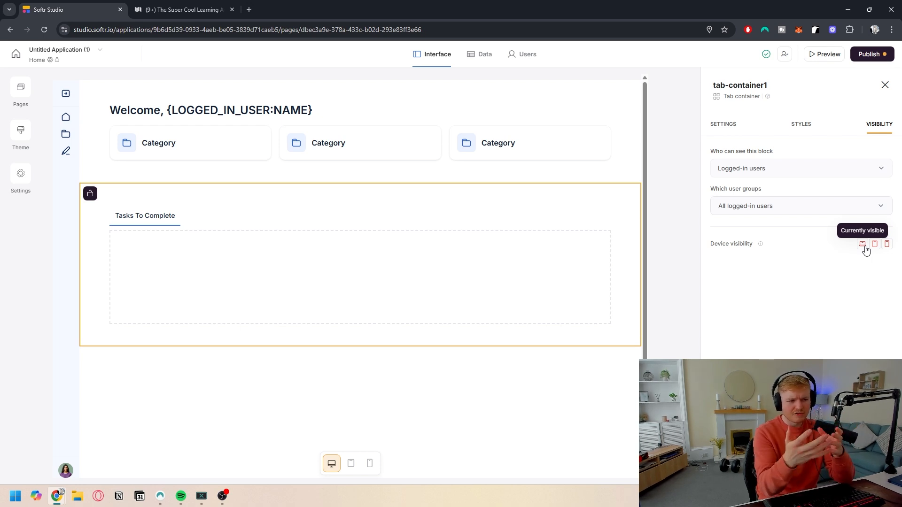
# Step: Review the Active Clients view of the Notion clients database, then return to the Softr editor
pyautogui.click(717, 127)
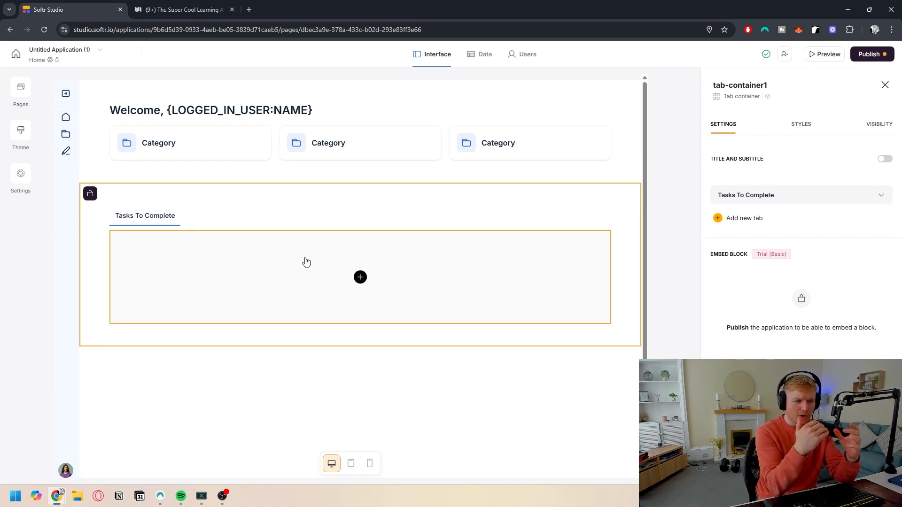
pyautogui.hotkey('ctrl', 'Tab')
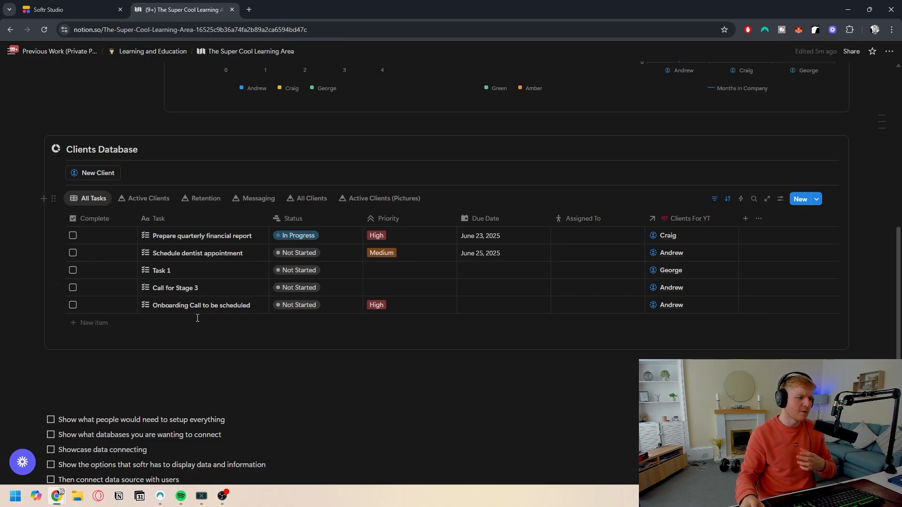
pyautogui.click(148, 246)
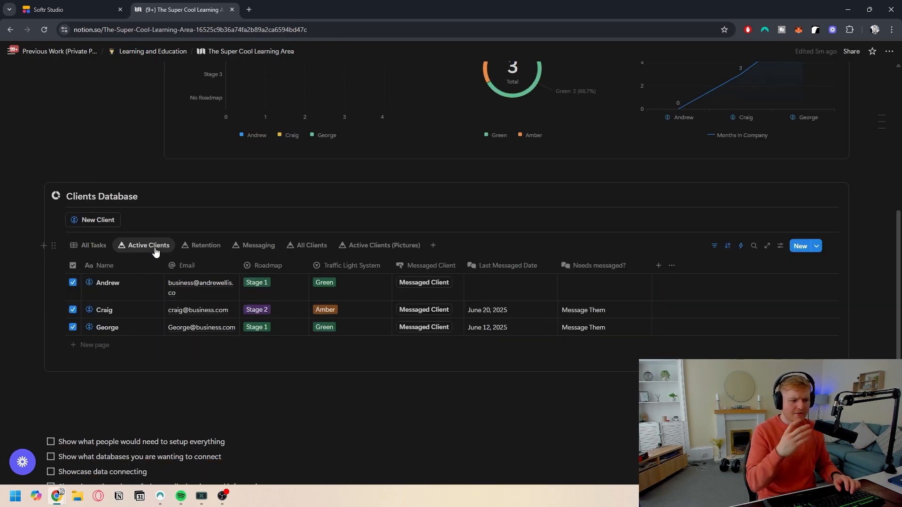
pyautogui.click(61, 10)
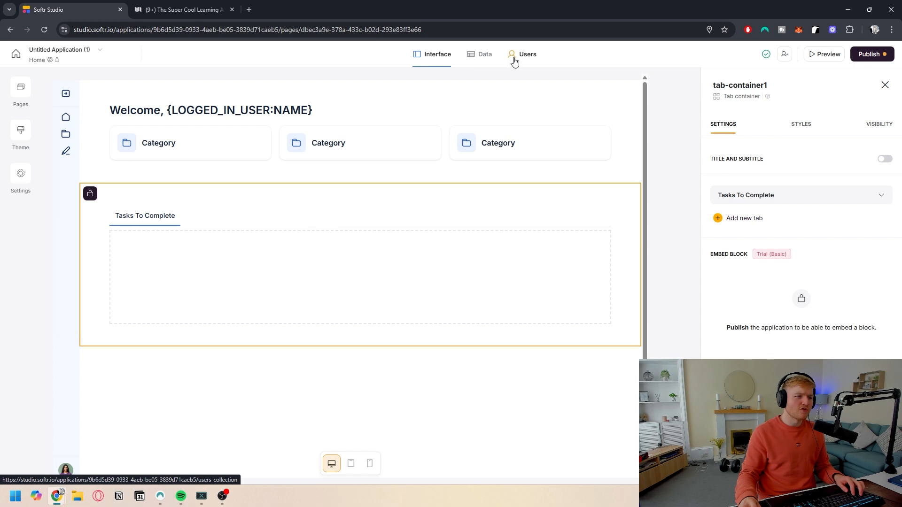
# Step: Start syncing app users with the Notion source, choosing the Clients For YT database
pyautogui.click(470, 55)
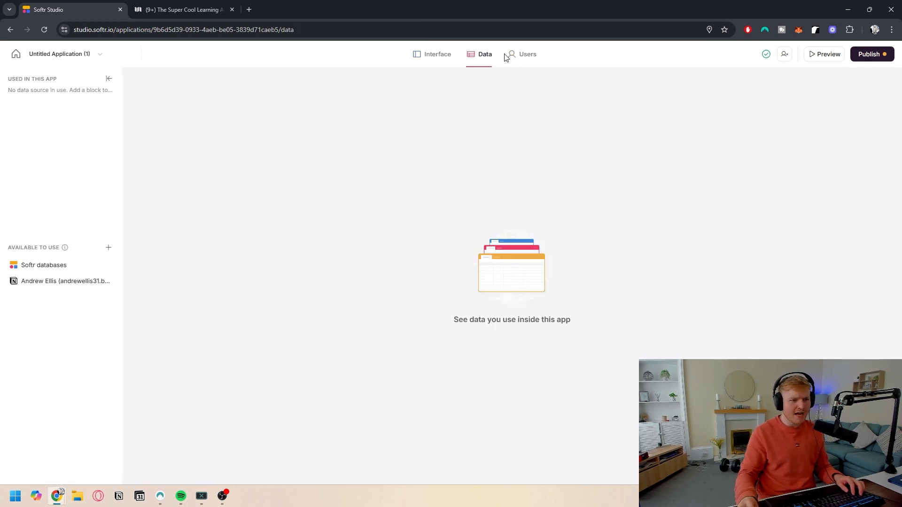
pyautogui.click(522, 55)
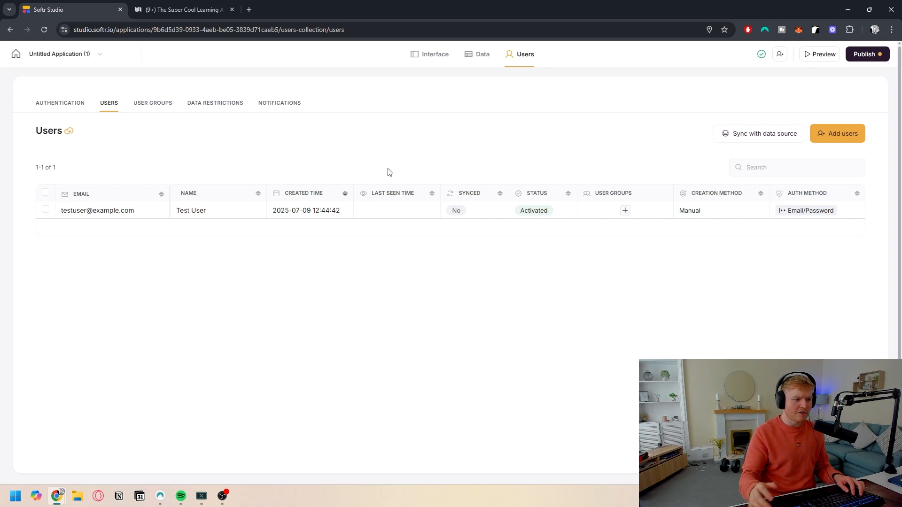
pyautogui.click(45, 210)
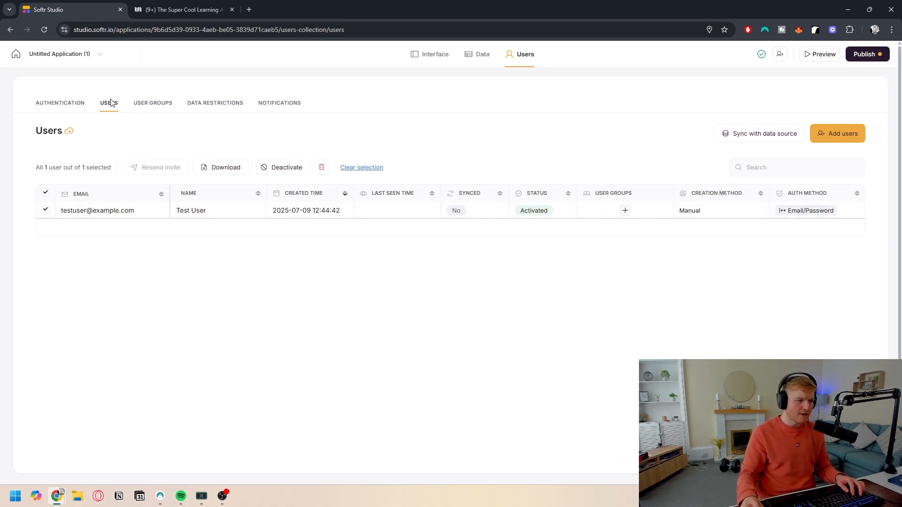
pyautogui.click(778, 136)
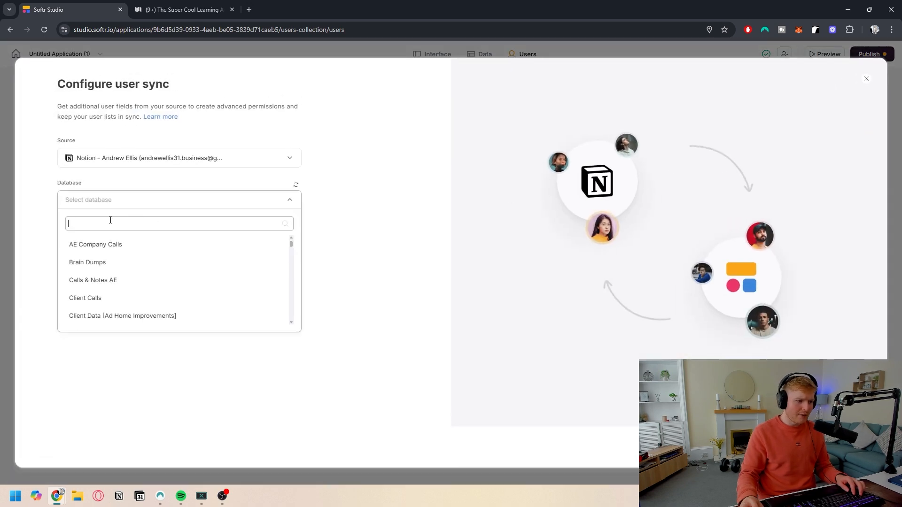
pyautogui.write('Clients')
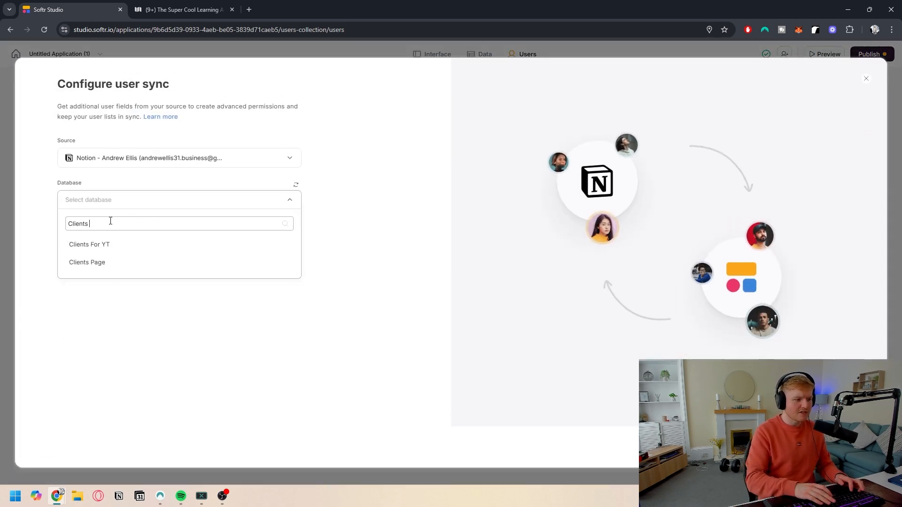
pyautogui.click(90, 244)
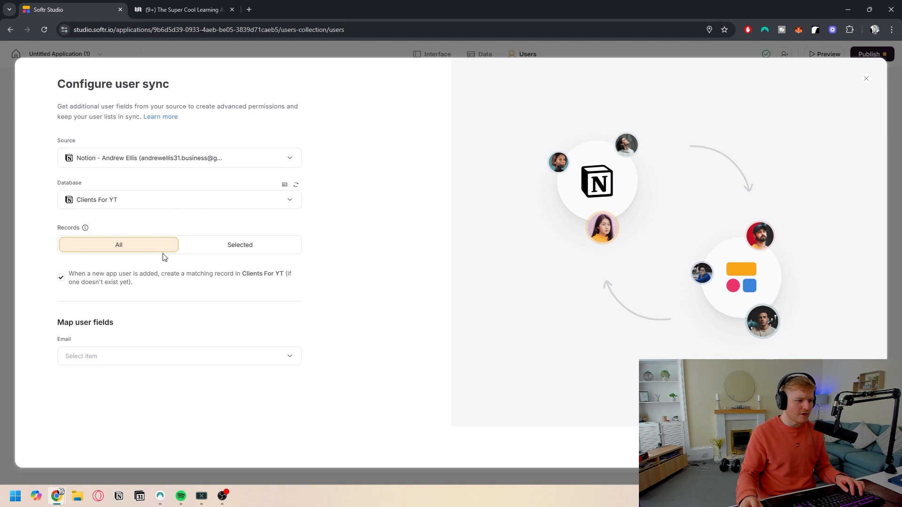
# Step: Map the user Email field to Email and the Name profile field to Name, then save the user sync
pyautogui.click(131, 358)
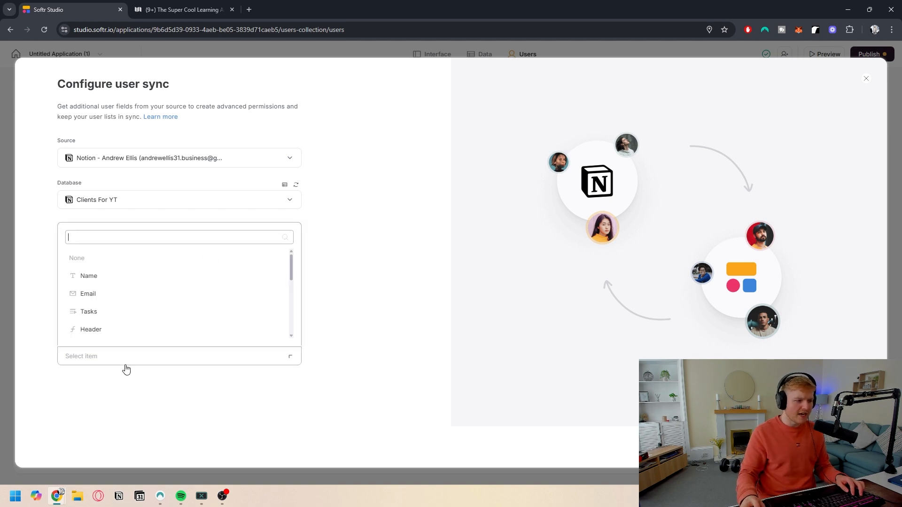
pyautogui.click(136, 363)
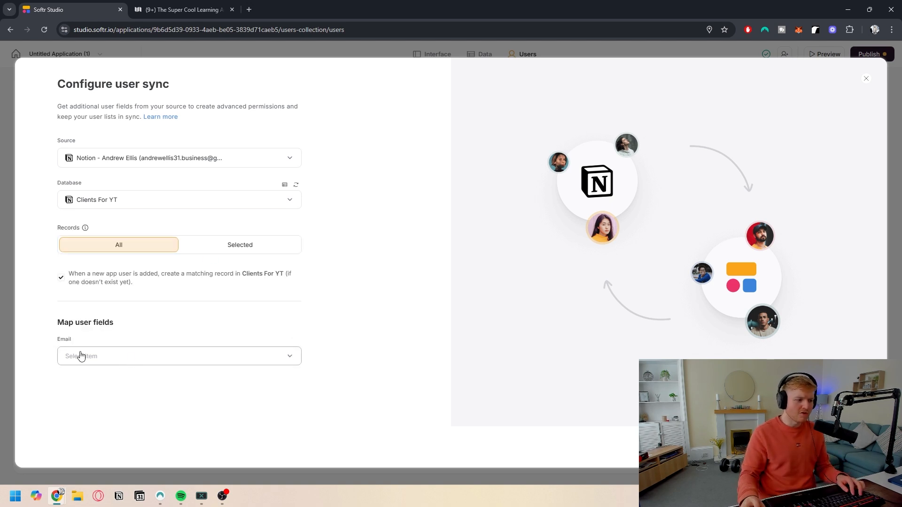
pyautogui.click(130, 360)
pyautogui.click(87, 299)
pyautogui.scroll(-3, 121, 376)
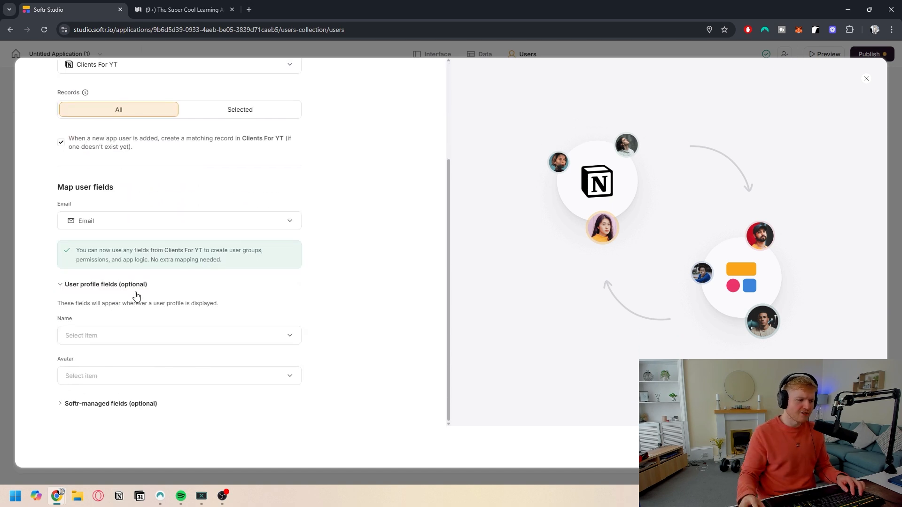
pyautogui.click(121, 335)
pyautogui.click(101, 256)
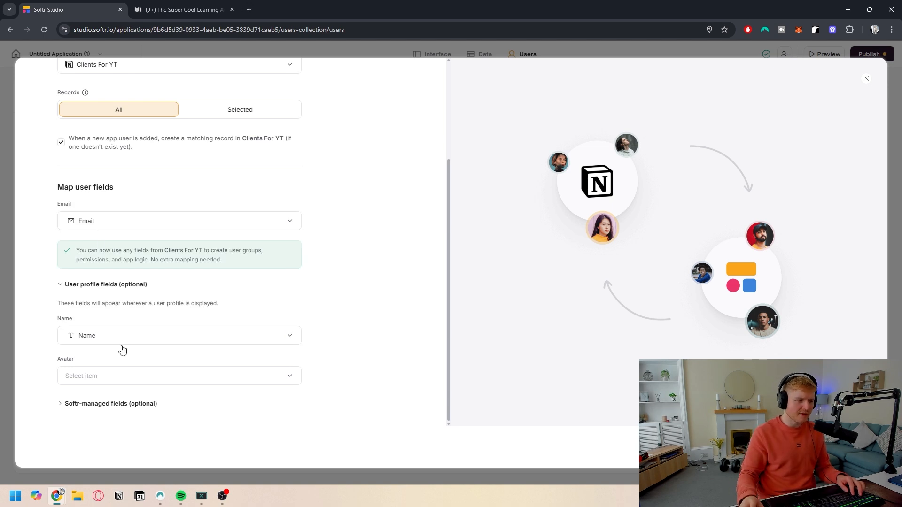
pyautogui.click(91, 403)
pyautogui.scroll(-2, 125, 403)
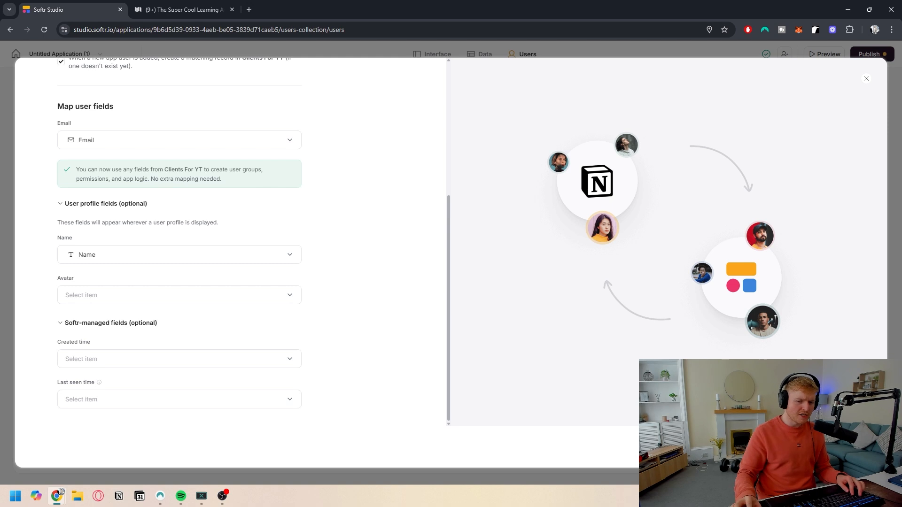
pyautogui.click(840, 448)
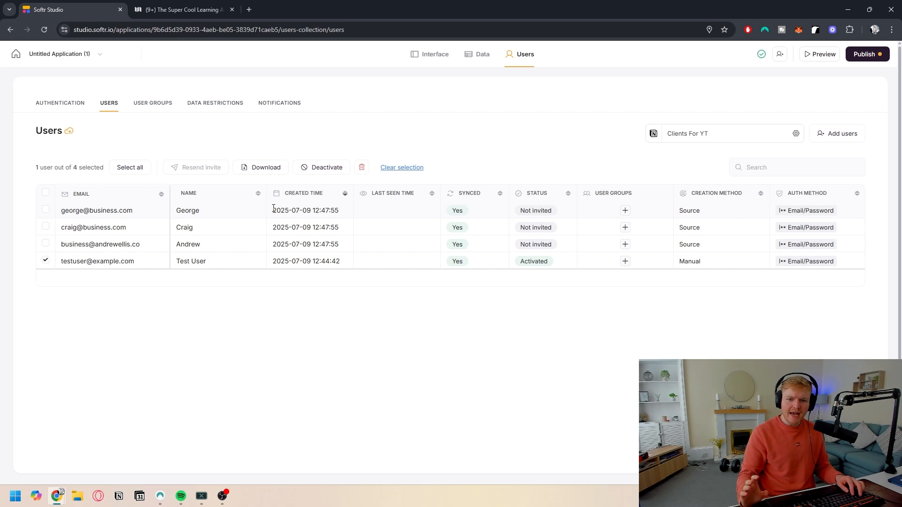
# Step: Delete the Test User account, confirming with the phrase Delete forever
pyautogui.doubleClick(46, 262)
pyautogui.click(362, 168)
pyautogui.write('Delete')
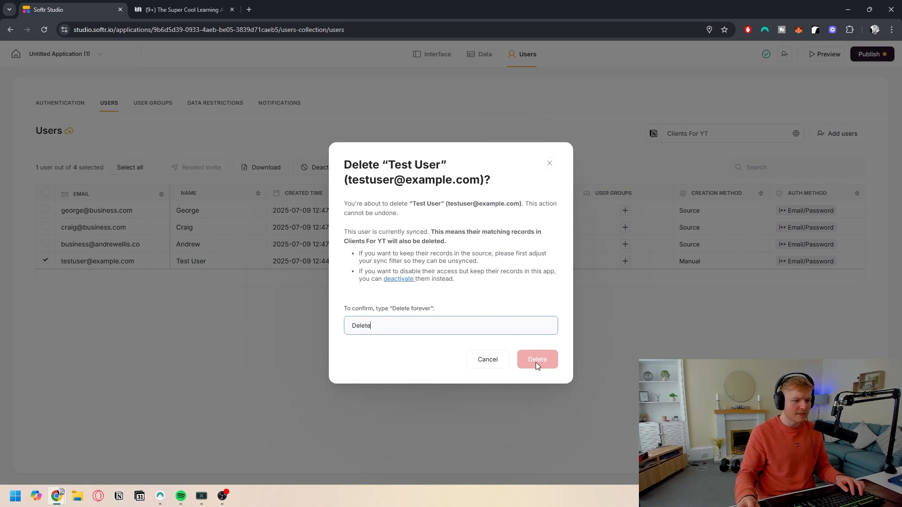
pyautogui.write(' foreevr')
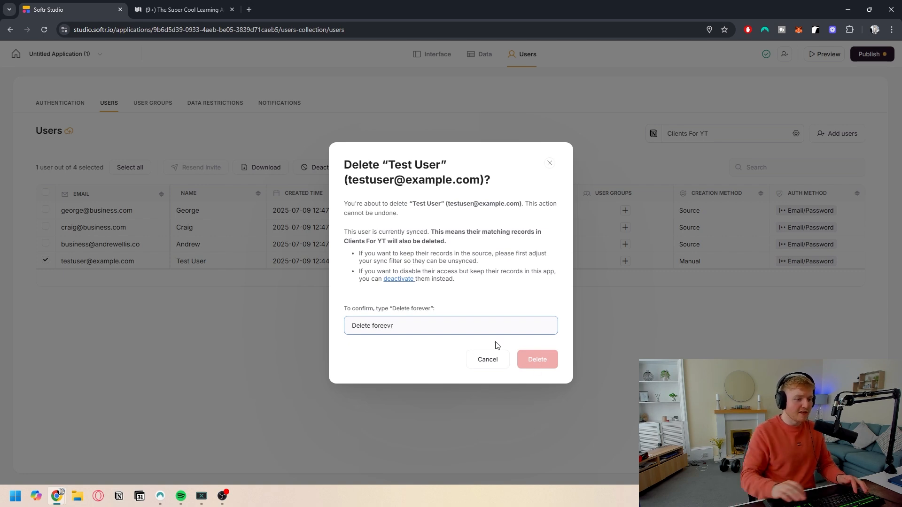
pyautogui.press('BackSpace')
pyautogui.press('BackSpace')
pyautogui.press('BackSpace')
pyautogui.write('ver')
pyautogui.click(537, 361)
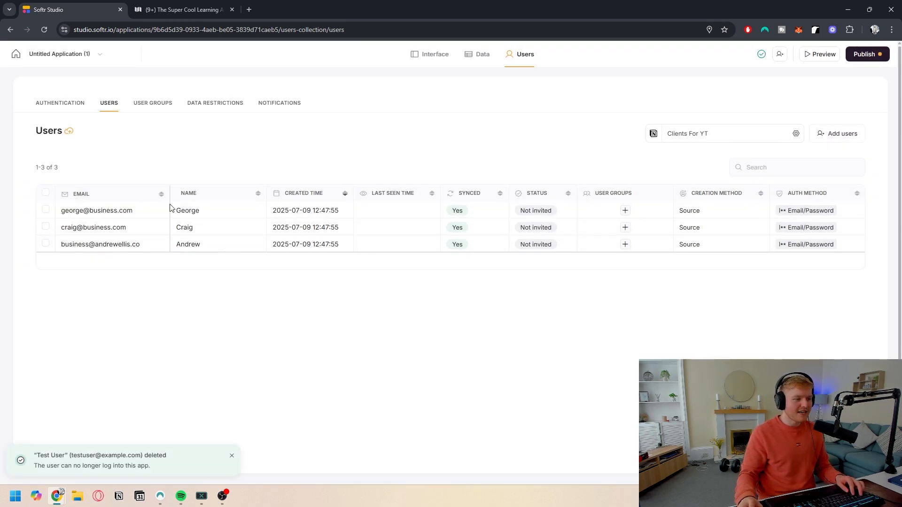
# Step: Try creating a condition-based user group on the Roadmap field, then cancel the new group
pyautogui.click(148, 108)
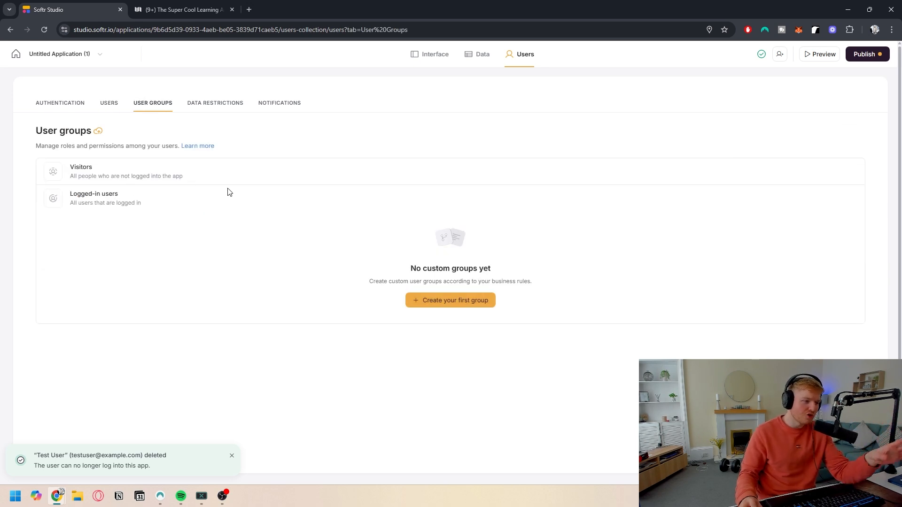
pyautogui.click(429, 303)
pyautogui.click(414, 310)
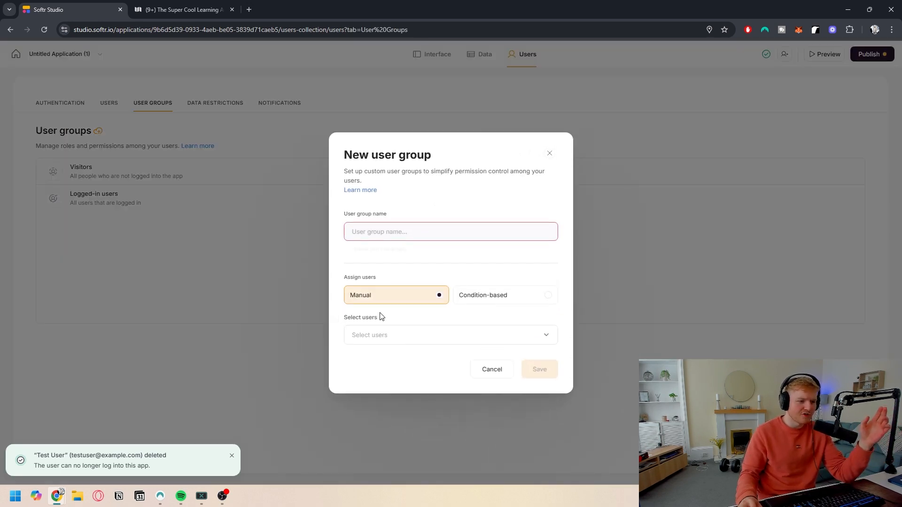
pyautogui.click(496, 297)
pyautogui.click(399, 324)
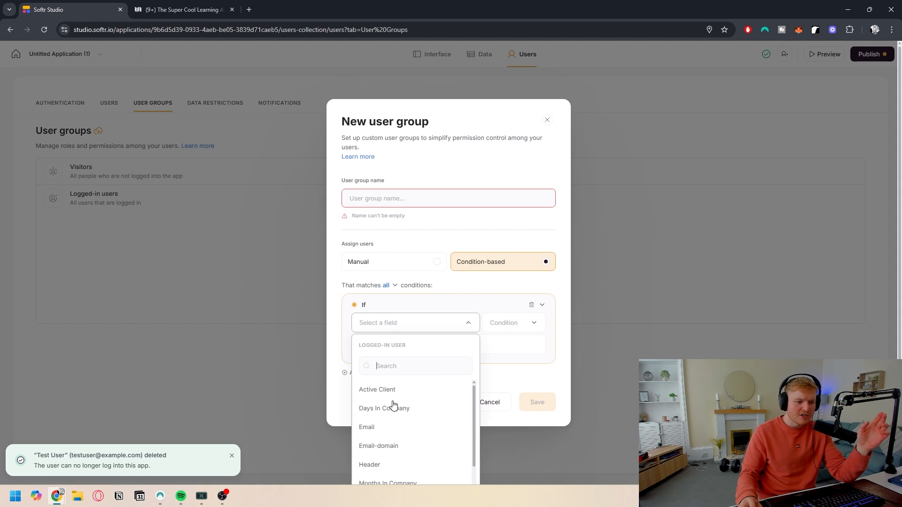
pyautogui.scroll(-2, 393, 405)
pyautogui.scroll(2, 390, 407)
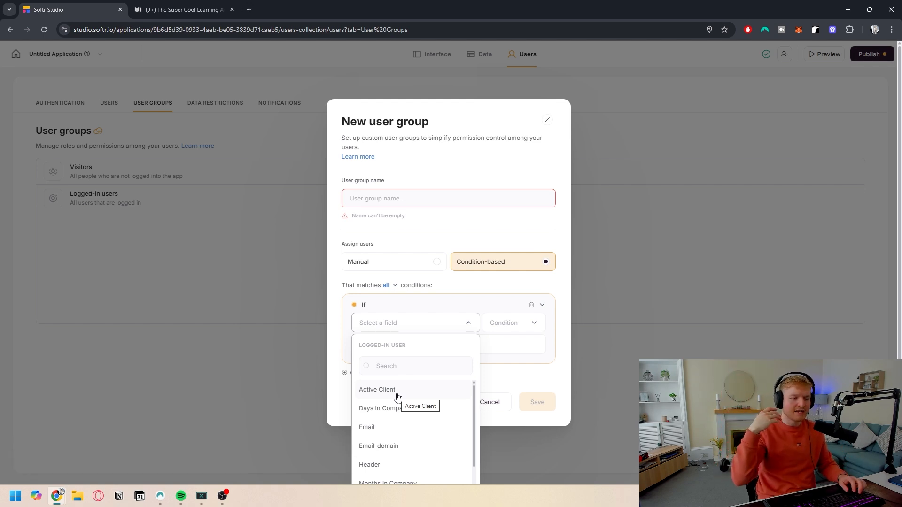
pyautogui.scroll(-3, 423, 429)
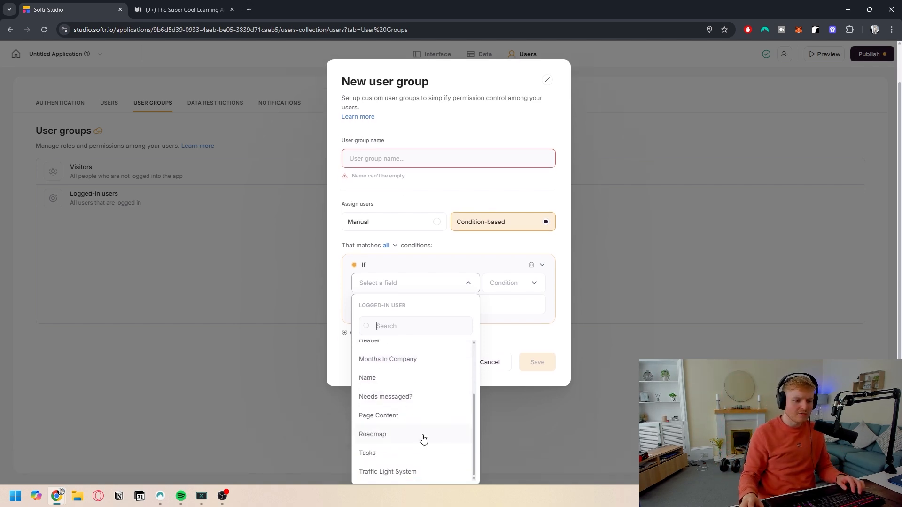
pyautogui.click(393, 433)
pyautogui.click(509, 328)
pyautogui.click(492, 335)
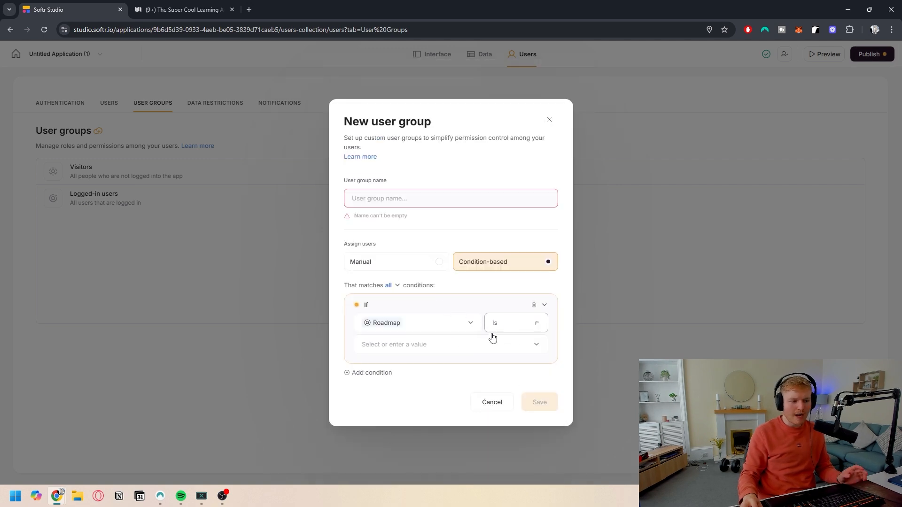
pyautogui.click(413, 347)
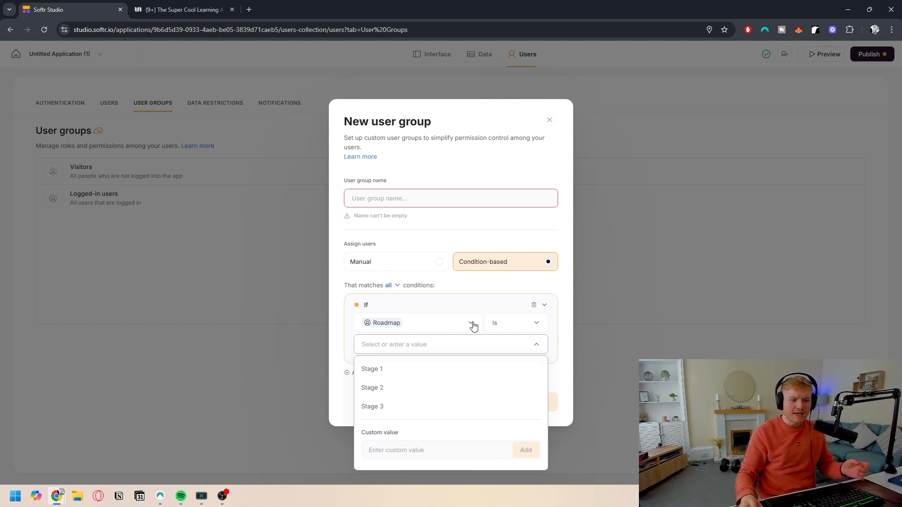
pyautogui.click(411, 266)
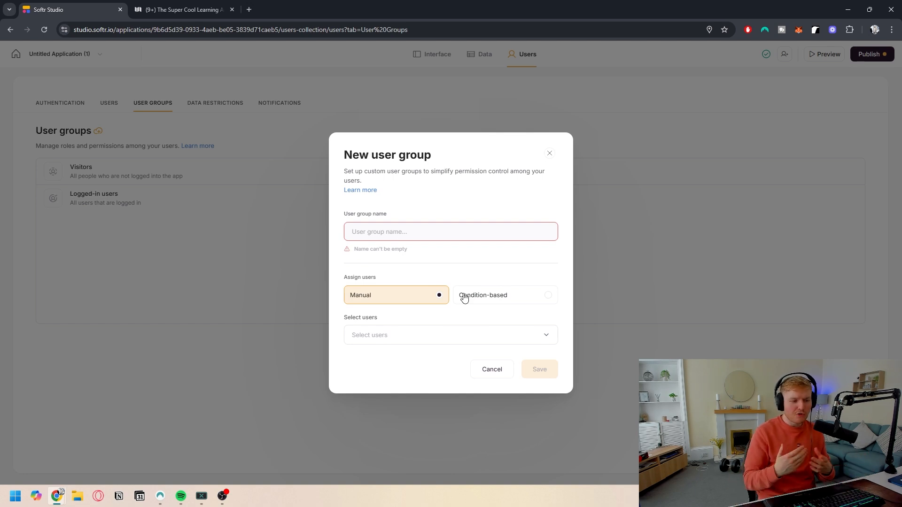
pyautogui.click(489, 369)
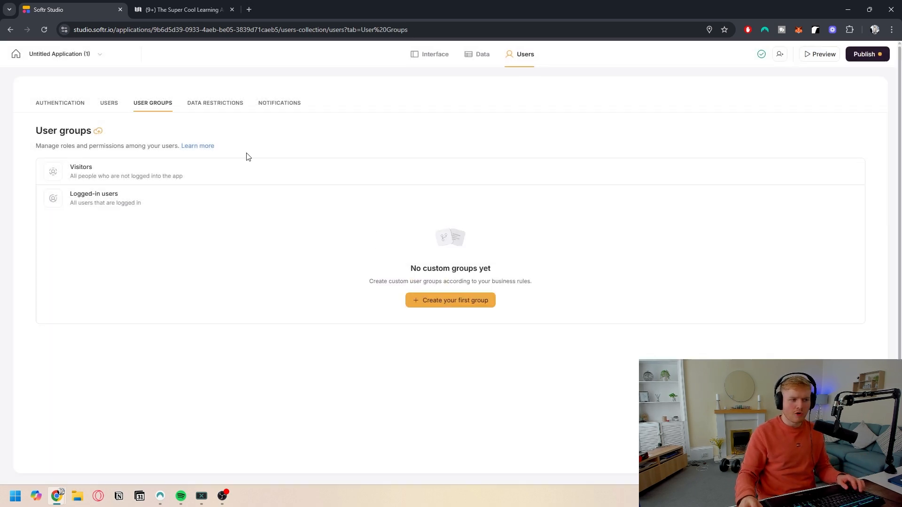
# Step: Start adding a global data restriction for the Notion Clients For YT database
pyautogui.click(216, 108)
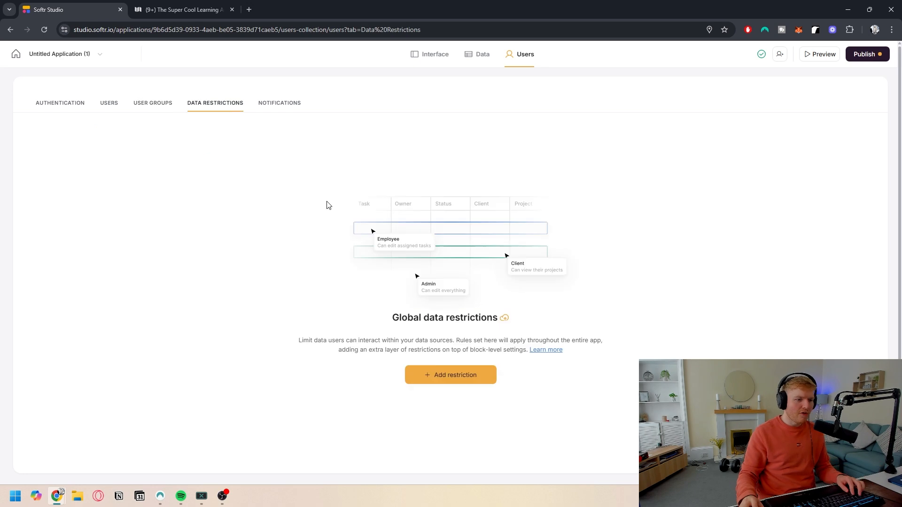
pyautogui.click(456, 378)
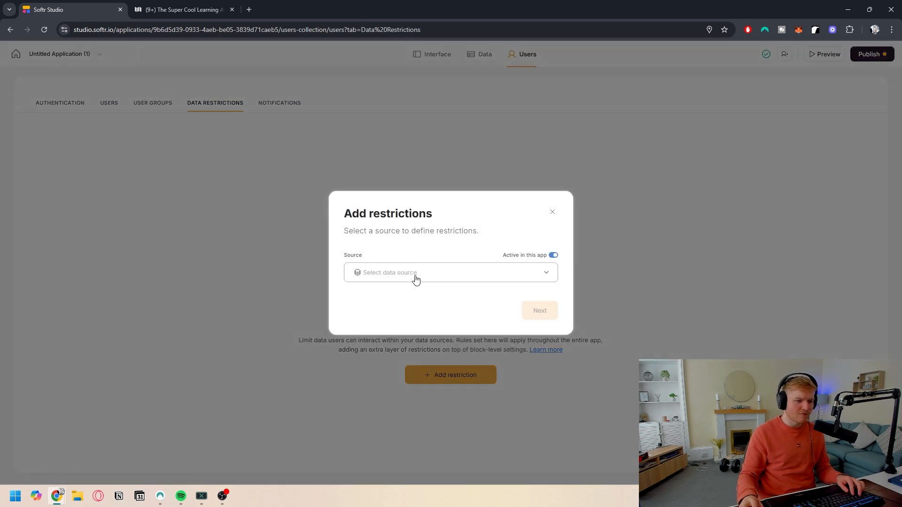
pyautogui.click(415, 276)
pyautogui.click(454, 277)
pyautogui.click(424, 277)
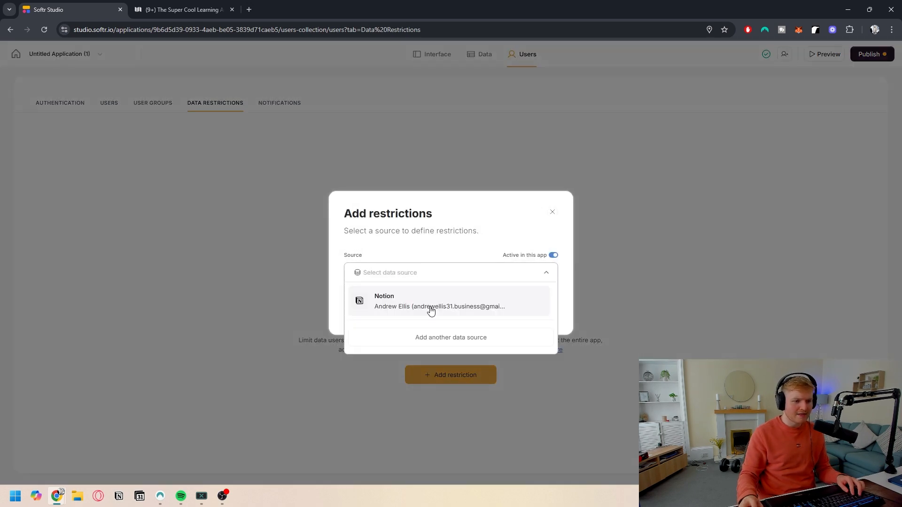
pyautogui.click(429, 303)
pyautogui.click(427, 296)
pyautogui.write('Clients')
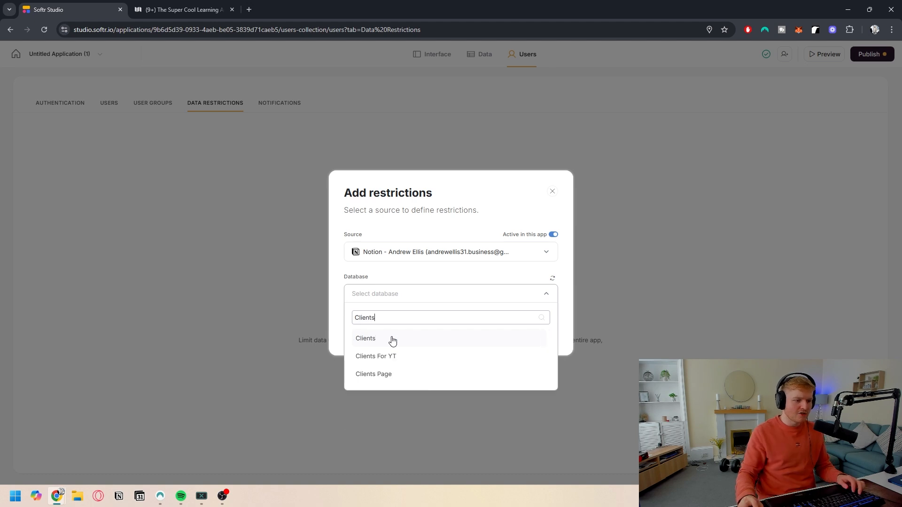
pyautogui.click(379, 356)
pyautogui.click(540, 331)
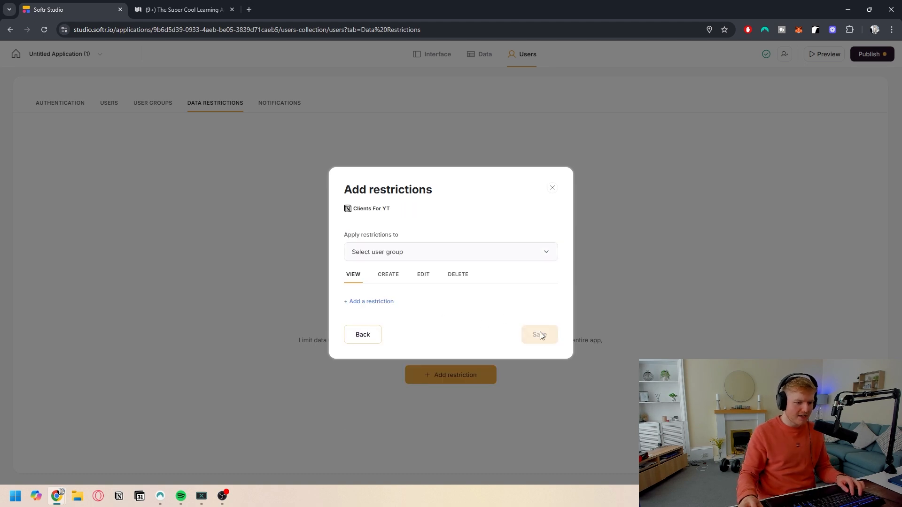
# Step: Review the view, create, edit and delete restriction options, then close the restriction dialog
pyautogui.click(389, 278)
pyautogui.click(424, 278)
pyautogui.click(458, 277)
pyautogui.click(418, 278)
pyautogui.moveTo(382, 302)
pyautogui.click(387, 277)
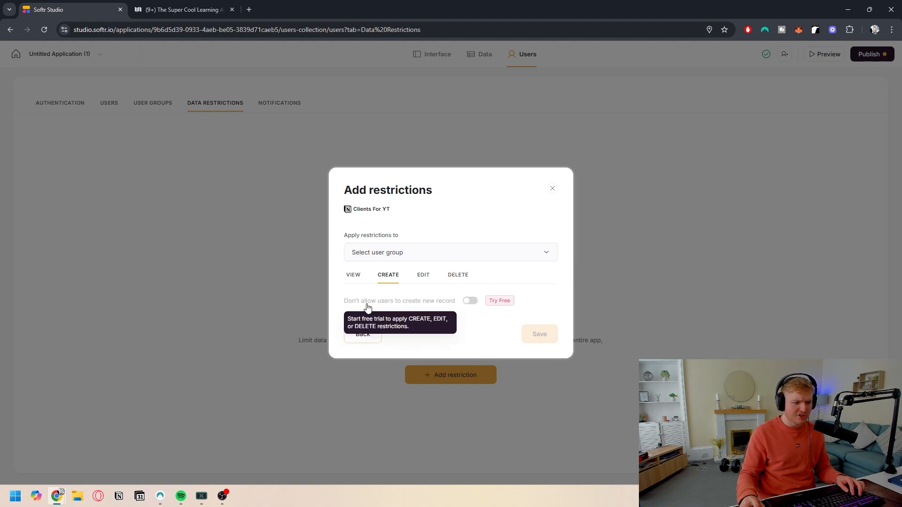
pyautogui.click(357, 276)
pyautogui.click(552, 190)
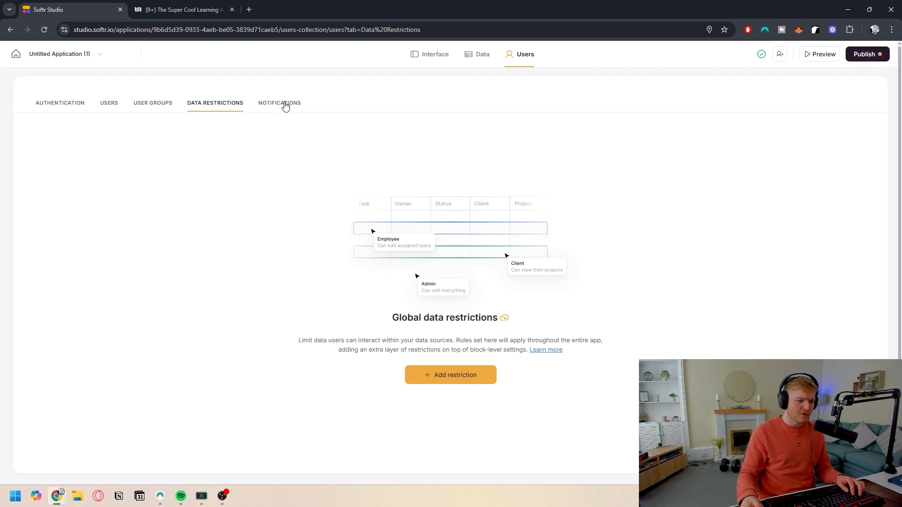
# Step: Open the notification settings and view the reset password email template
pyautogui.click(285, 105)
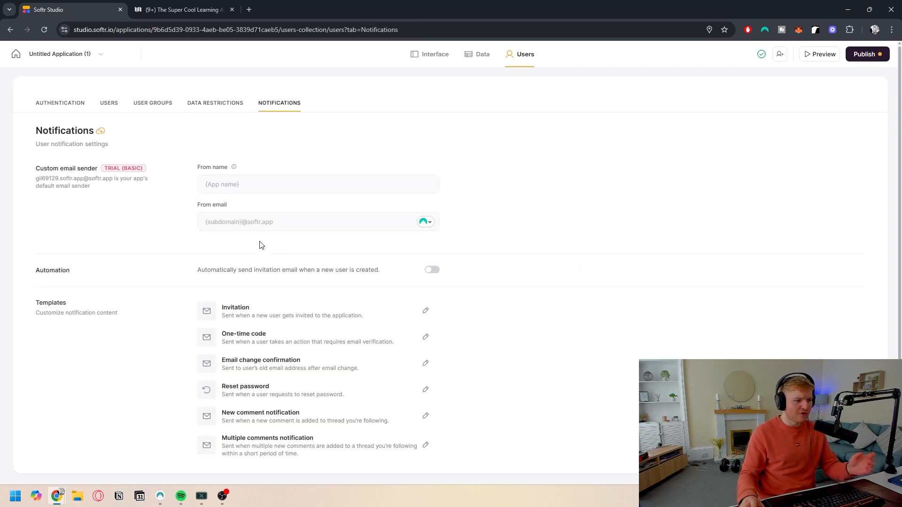
pyautogui.scroll(-1, 268, 256)
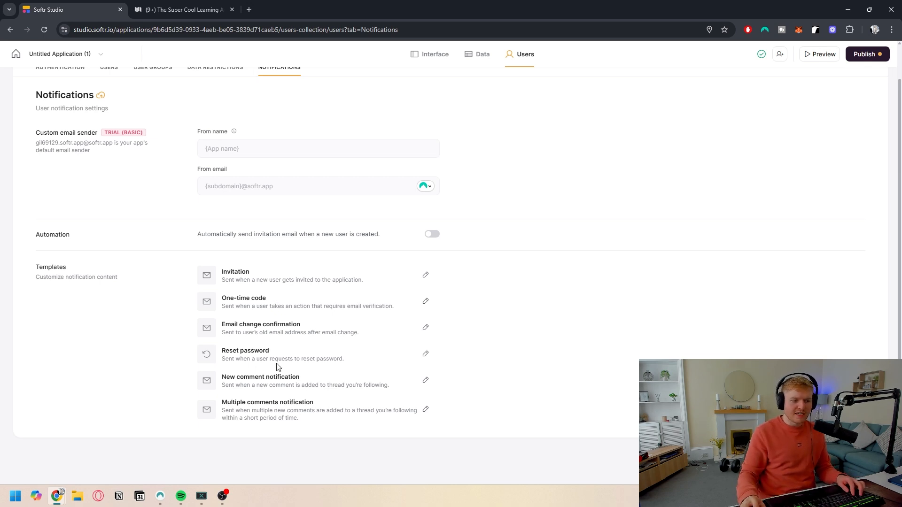
pyautogui.click(425, 353)
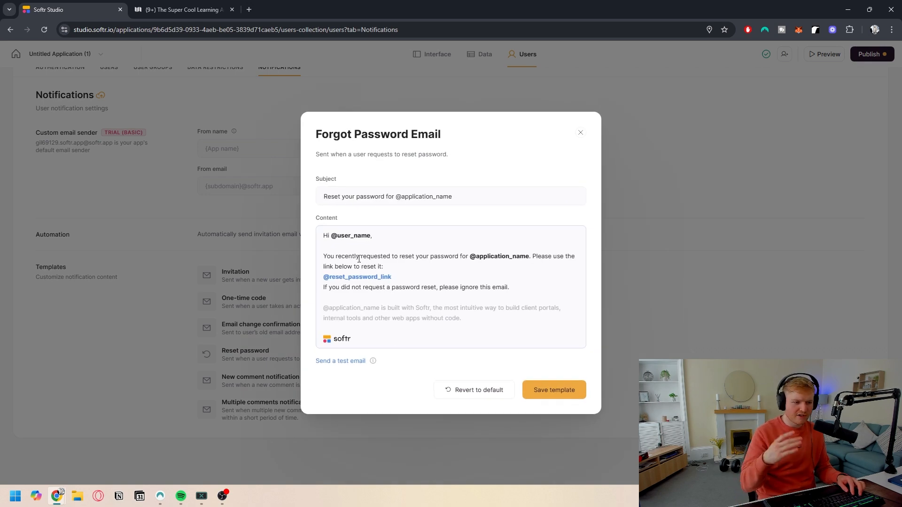
pyautogui.click(653, 275)
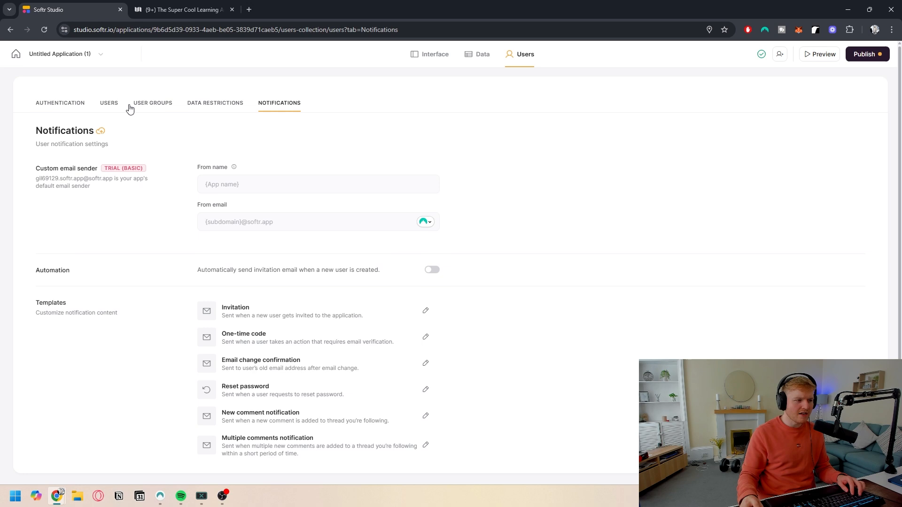
# Step: Review the authentication settings for login, authentication methods, sign-up and security
pyautogui.click(67, 105)
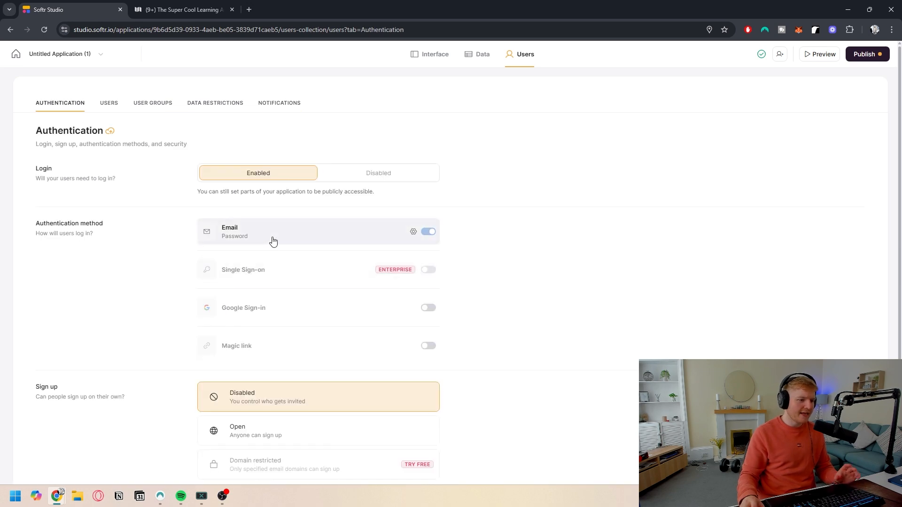
pyautogui.scroll(-1, 269, 275)
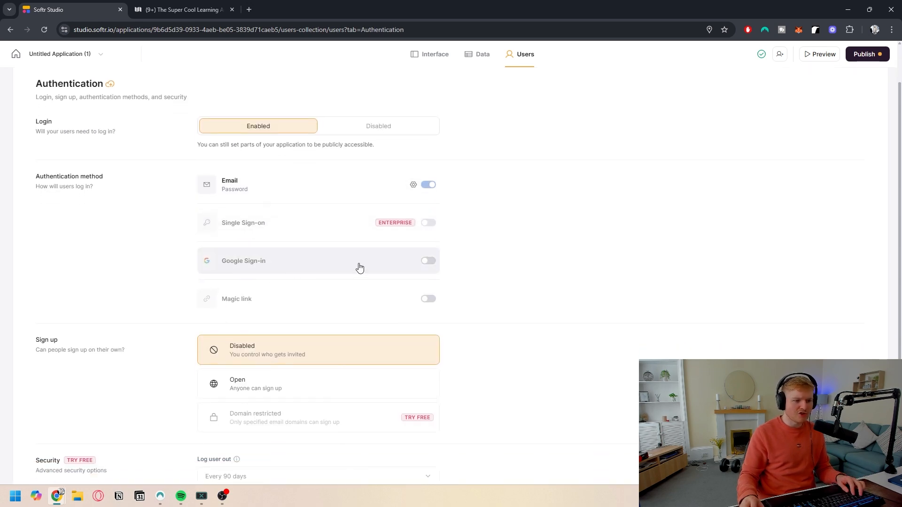
pyautogui.scroll(-2, 358, 266)
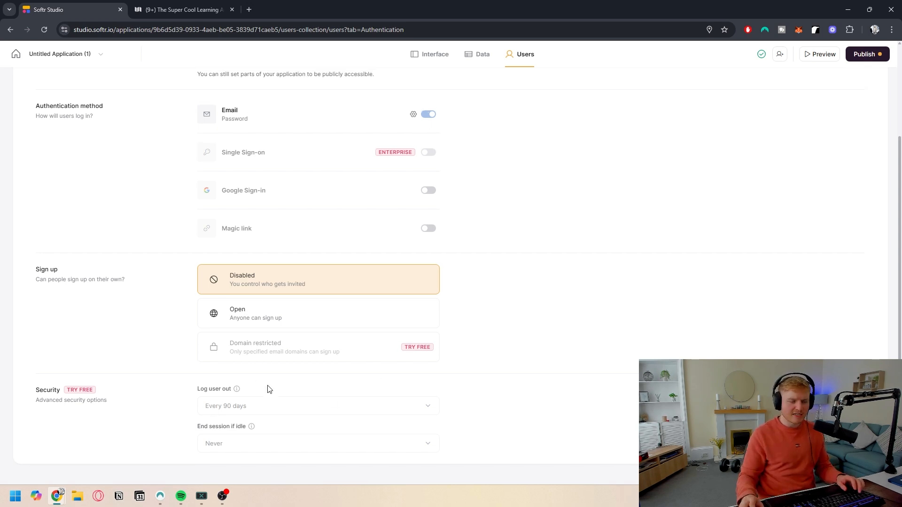
pyautogui.scroll(3, 270, 338)
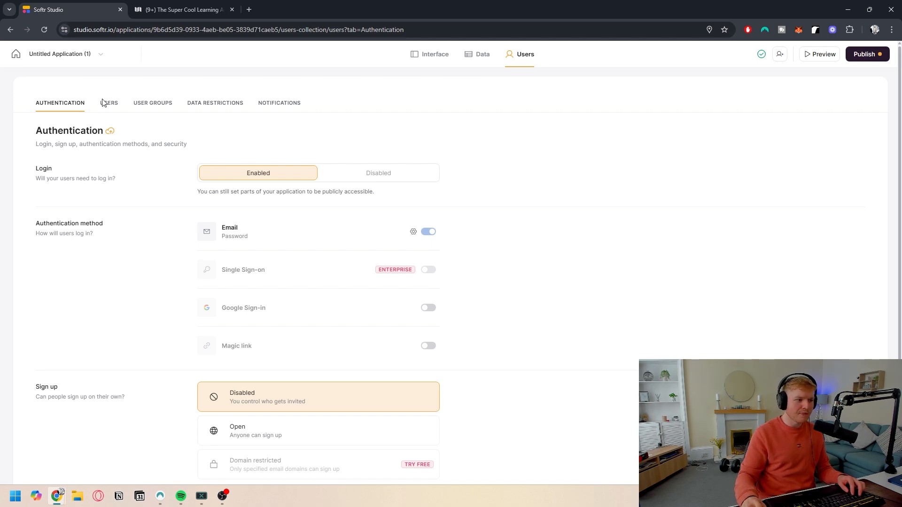
# Step: Browse the data restrictions, user groups and users tabs, then return to the interface editor
pyautogui.click(214, 108)
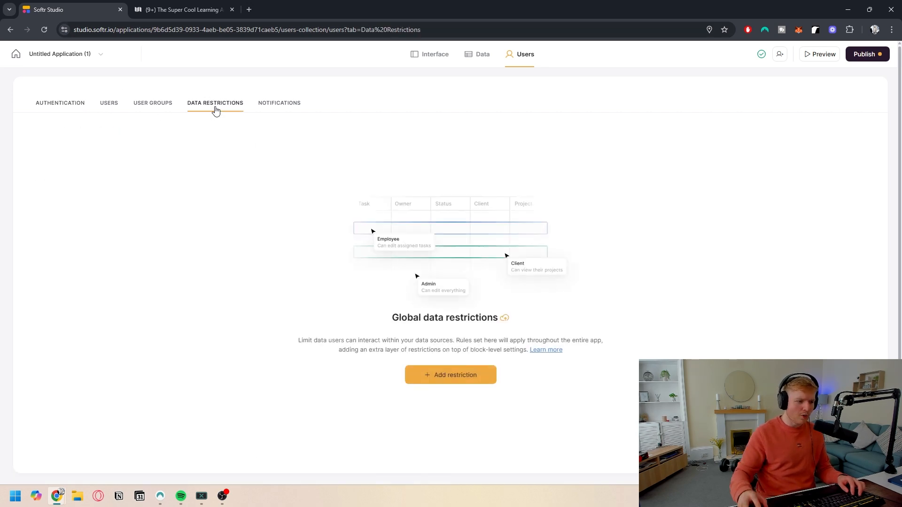
pyautogui.click(159, 107)
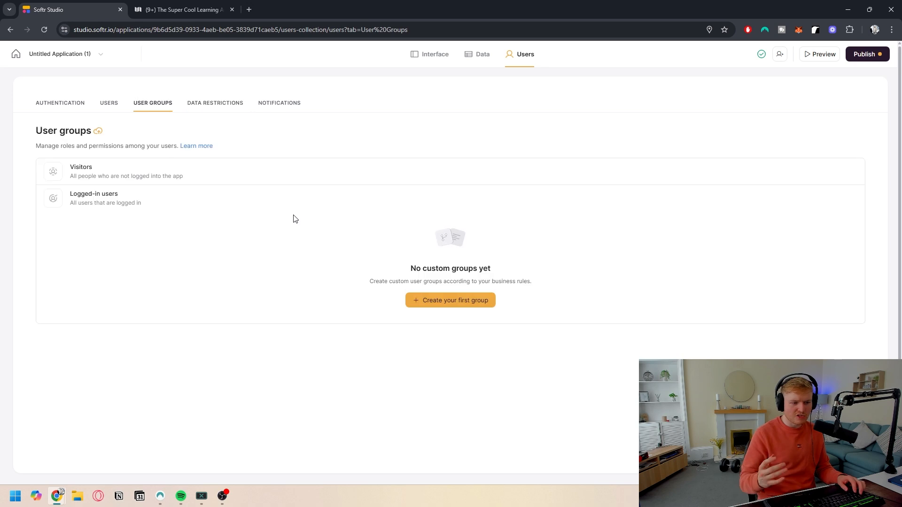
pyautogui.click(470, 57)
pyautogui.click(524, 56)
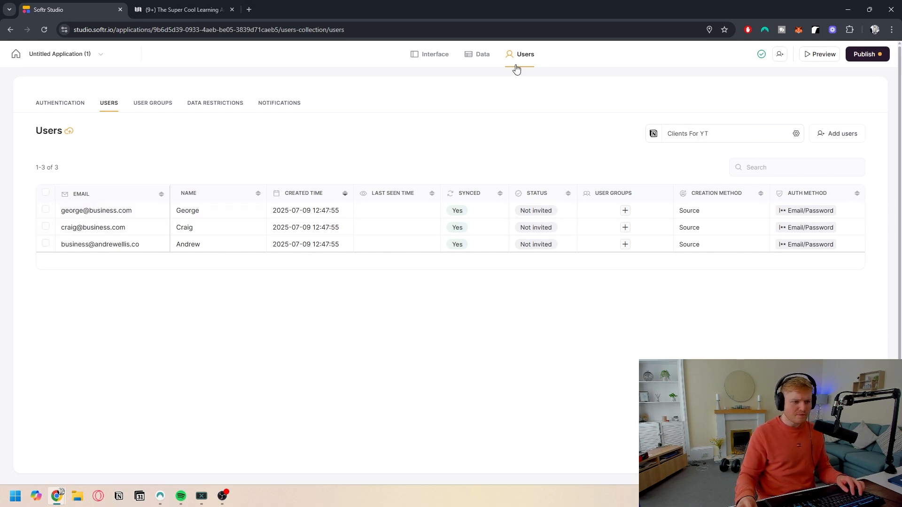
pyautogui.click(437, 56)
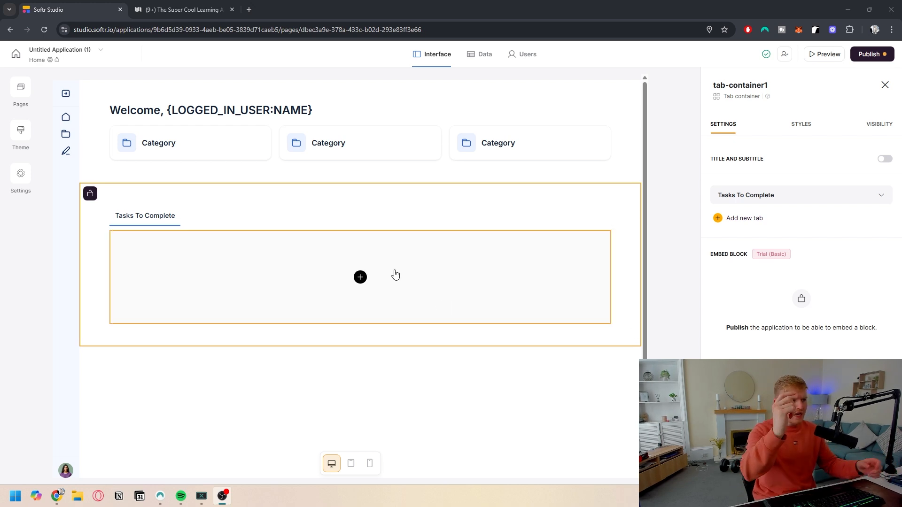
# Step: Examine the Notion clients and tasks views and Andrew's client page with its task tabs
pyautogui.click(215, 5)
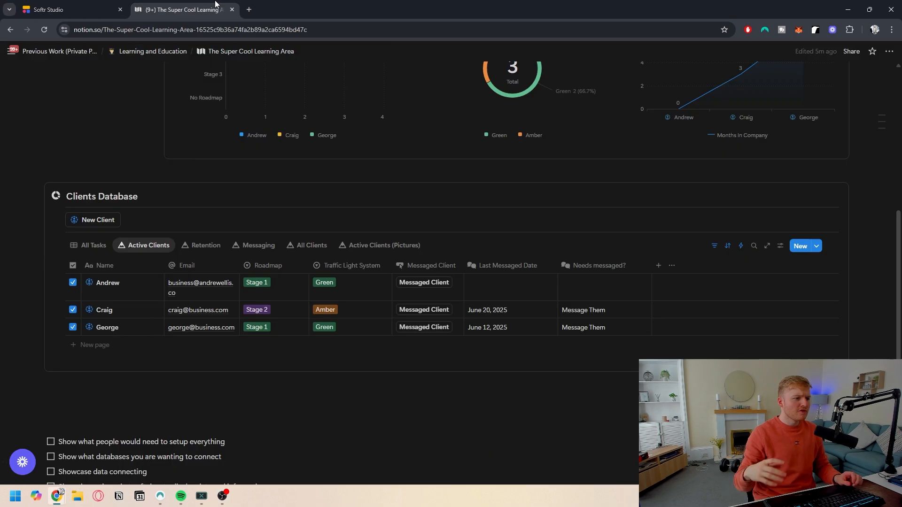
pyautogui.click(96, 247)
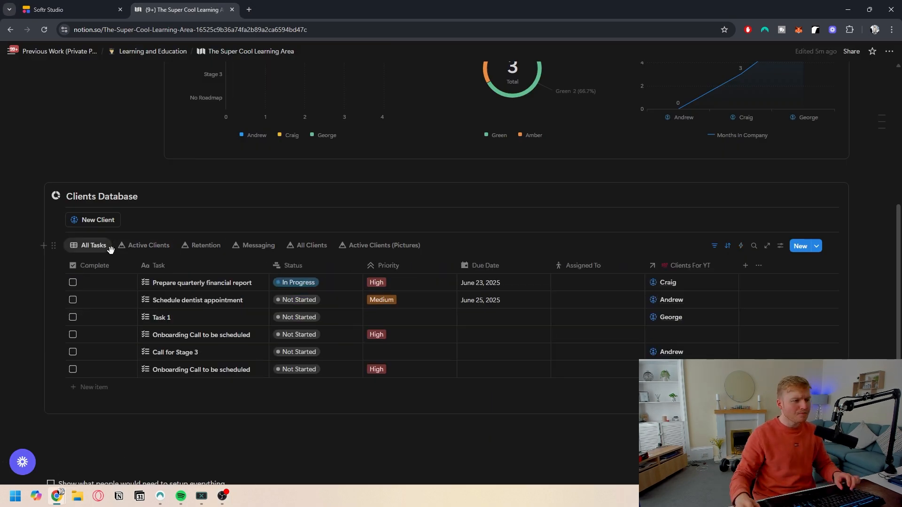
pyautogui.click(83, 4)
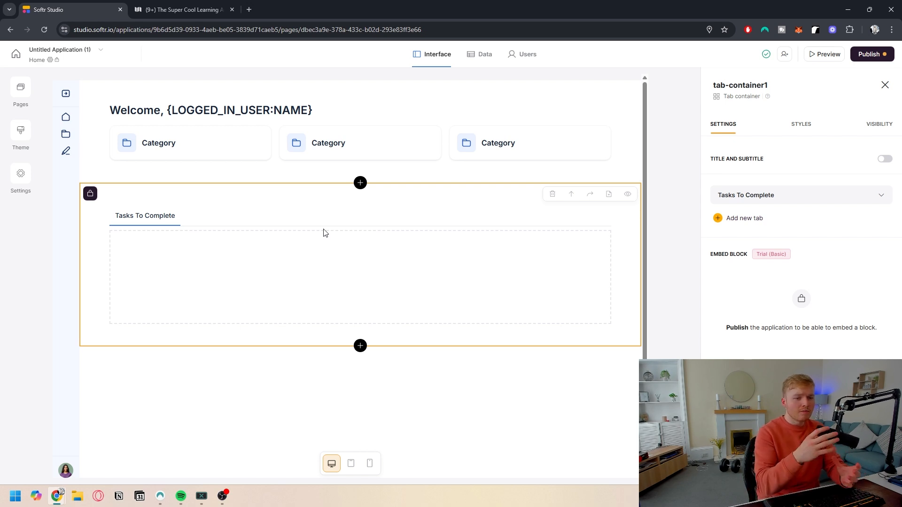
pyautogui.click(187, 10)
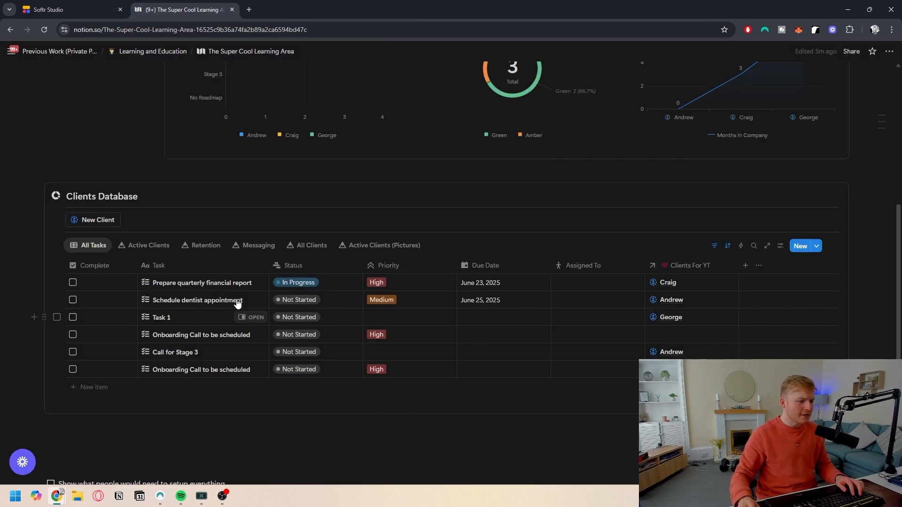
pyautogui.click(151, 246)
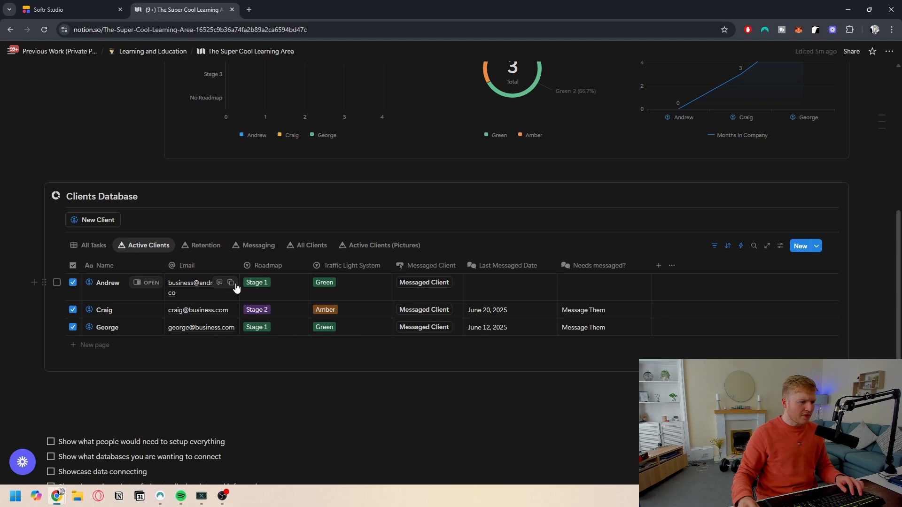
pyautogui.click(145, 284)
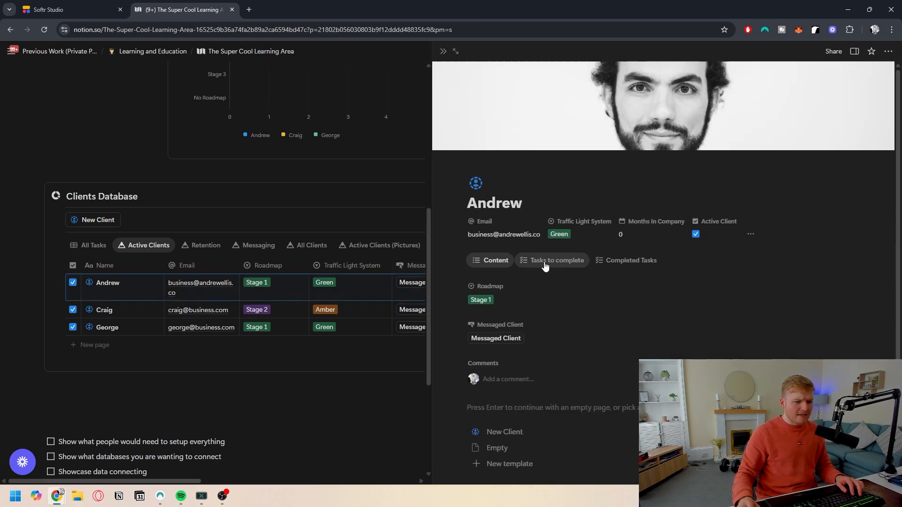
pyautogui.click(559, 261)
pyautogui.click(601, 261)
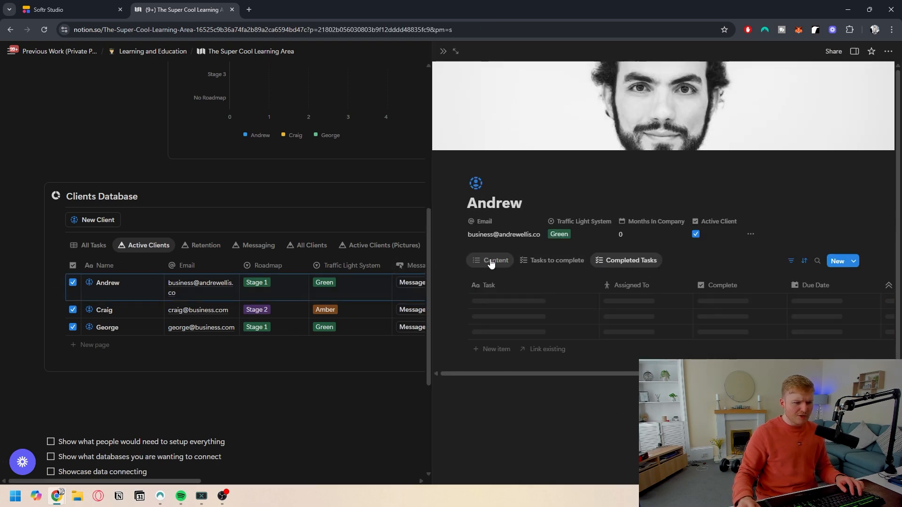
pyautogui.click(492, 261)
pyautogui.click(443, 51)
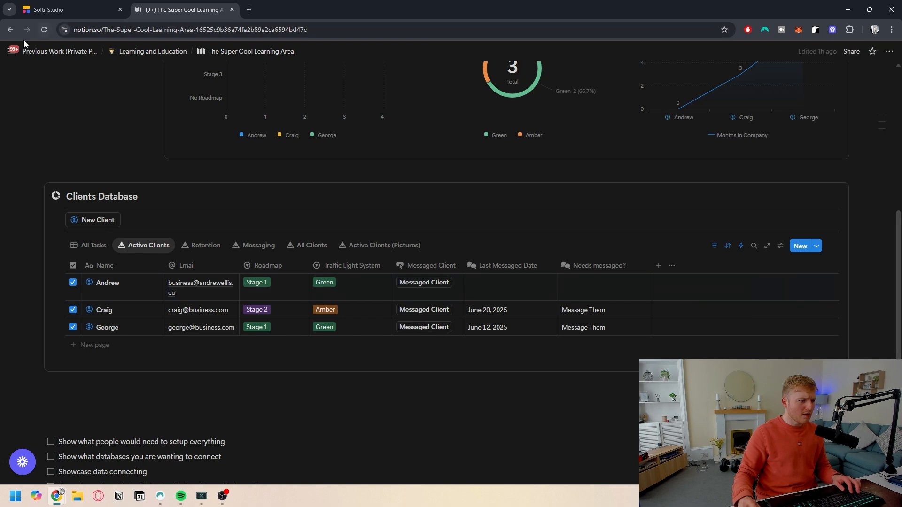
# Step: Open the Notion Training Facility page in a new tab and inspect a client record's related tabs
pyautogui.moveTo(36, 227)
pyautogui.scroll(-1, 38, 235)
pyautogui.middleClick(51, 276)
pyautogui.click(257, 6)
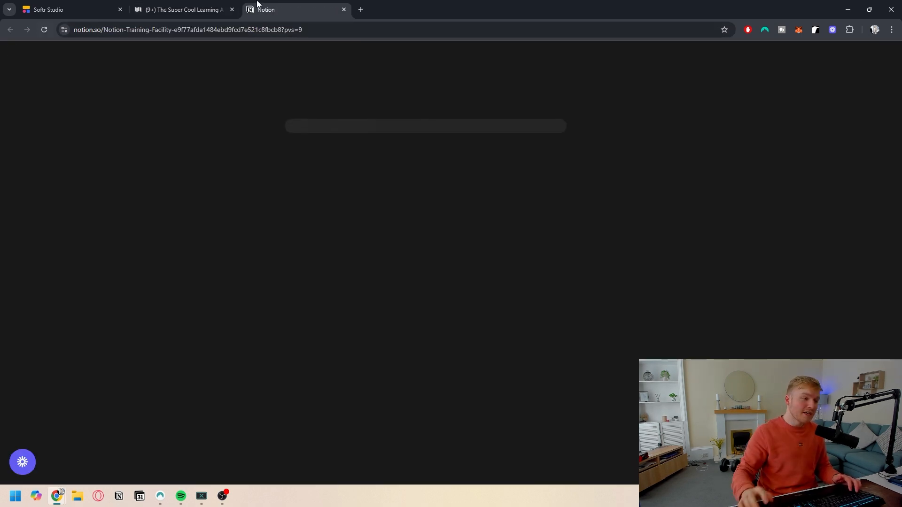
pyautogui.scroll(-5, 324, 211)
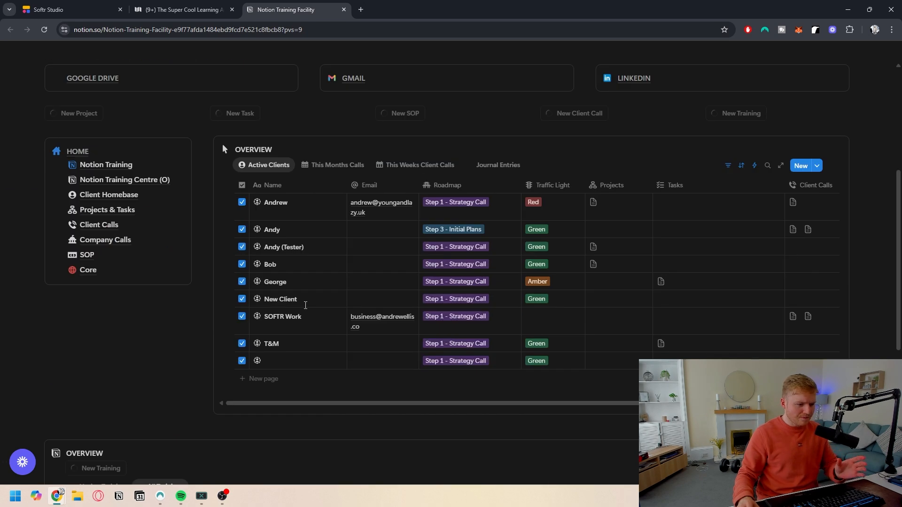
pyautogui.scroll(-3, 332, 329)
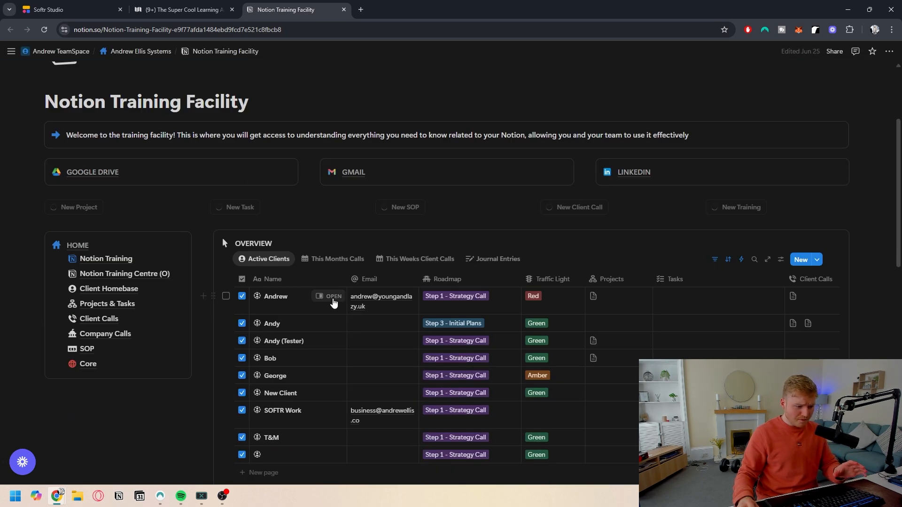
pyautogui.click(333, 300)
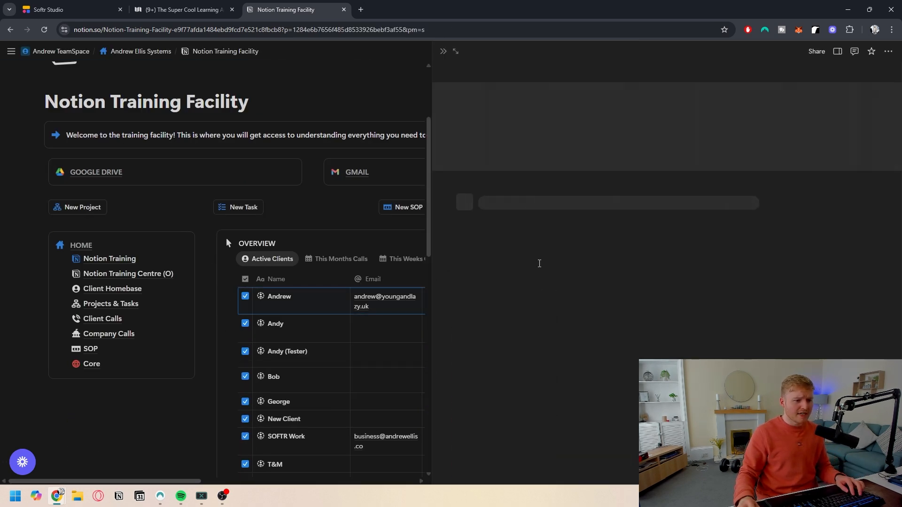
pyautogui.click(598, 261)
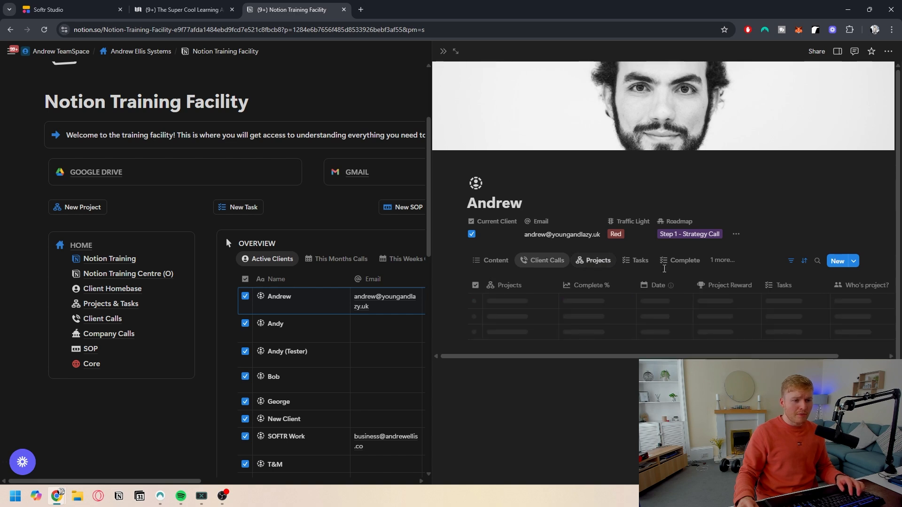
pyautogui.click(722, 260)
pyautogui.click(719, 369)
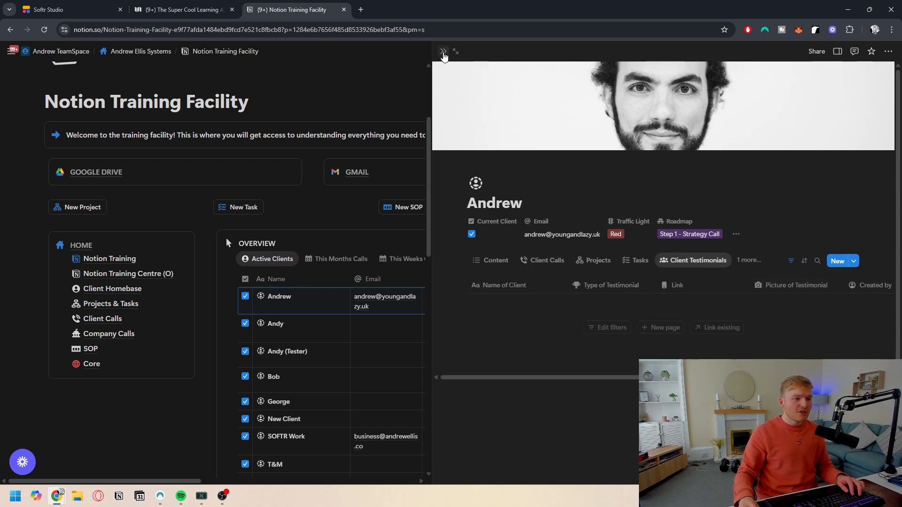
pyautogui.click(443, 51)
# Step: Add a List block inside the Tasks To Complete tab and set its database to Tasks For YT
pyautogui.click(183, 9)
pyautogui.click(84, 6)
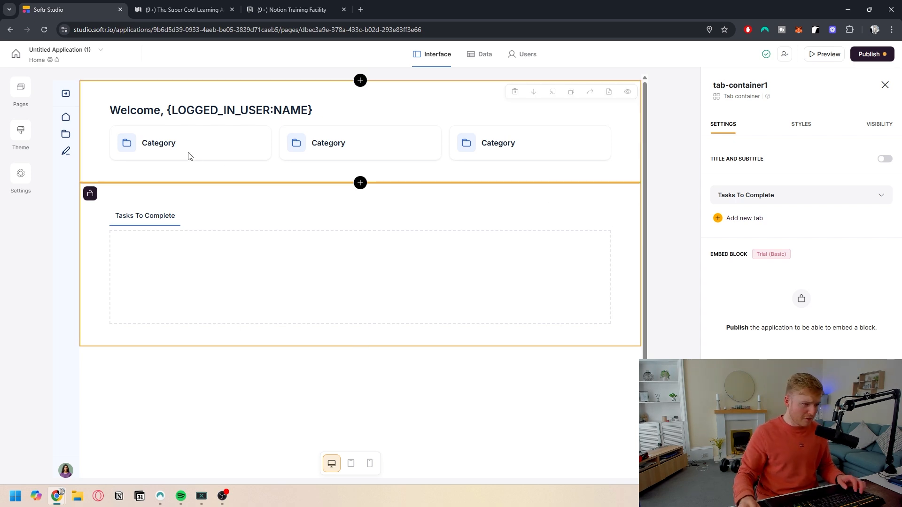
pyautogui.click(473, 256)
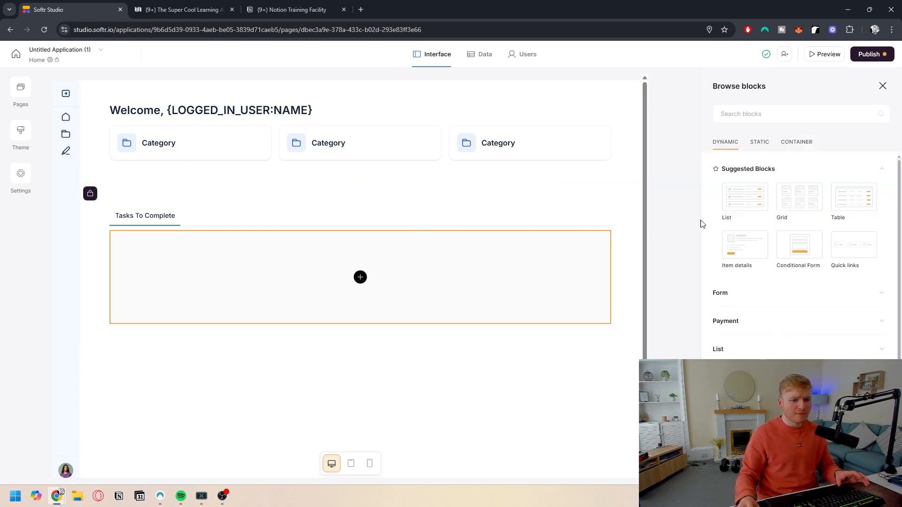
pyautogui.moveTo(759, 218)
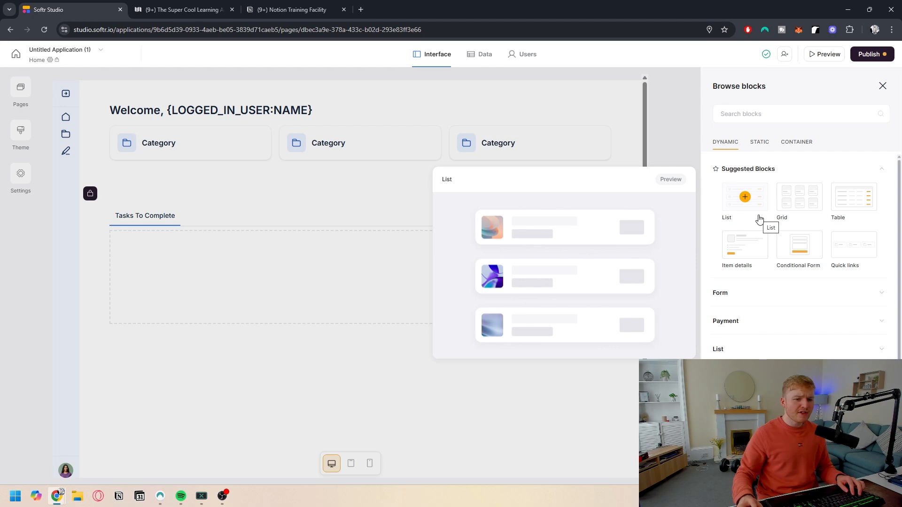
pyautogui.moveTo(749, 258)
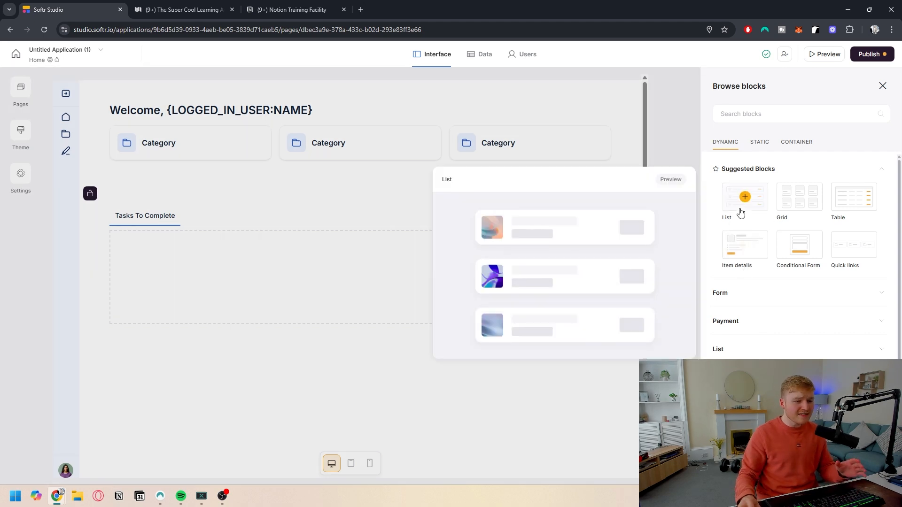
pyautogui.click(739, 209)
pyautogui.scroll(-1, 451, 276)
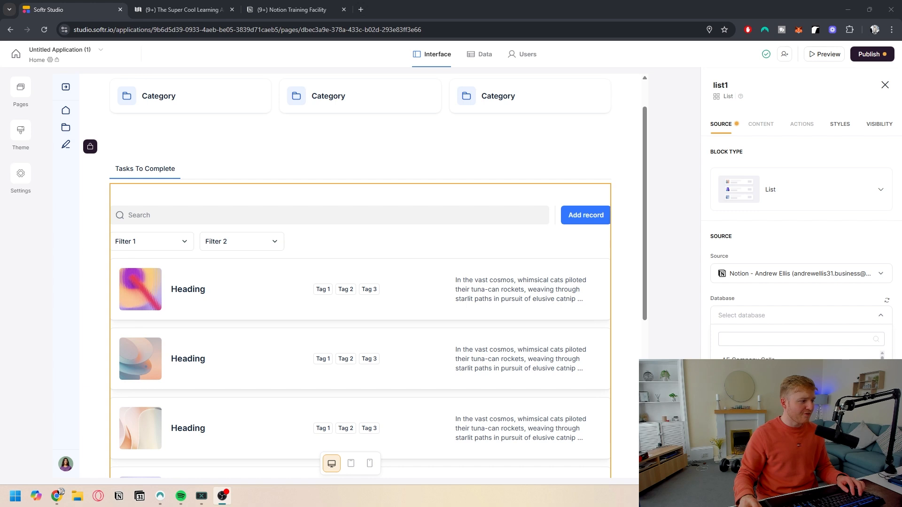
pyautogui.click(767, 344)
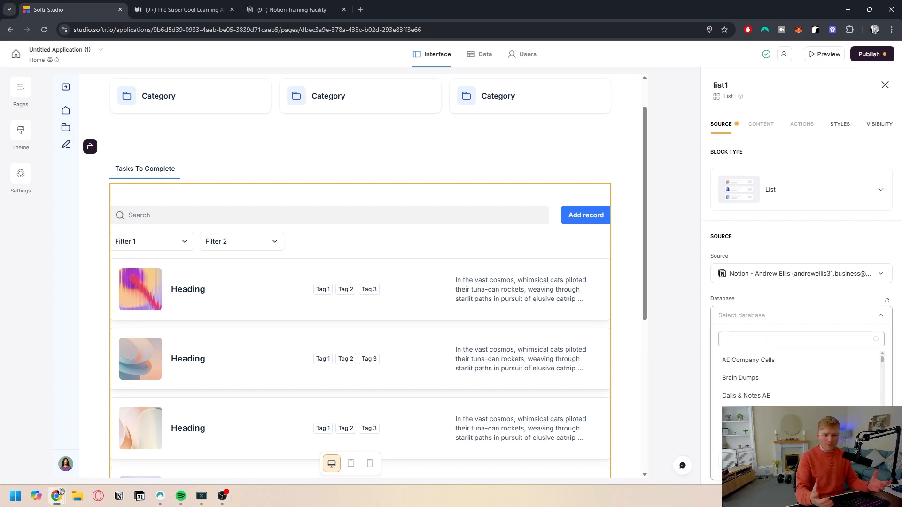
pyautogui.write('tasks')
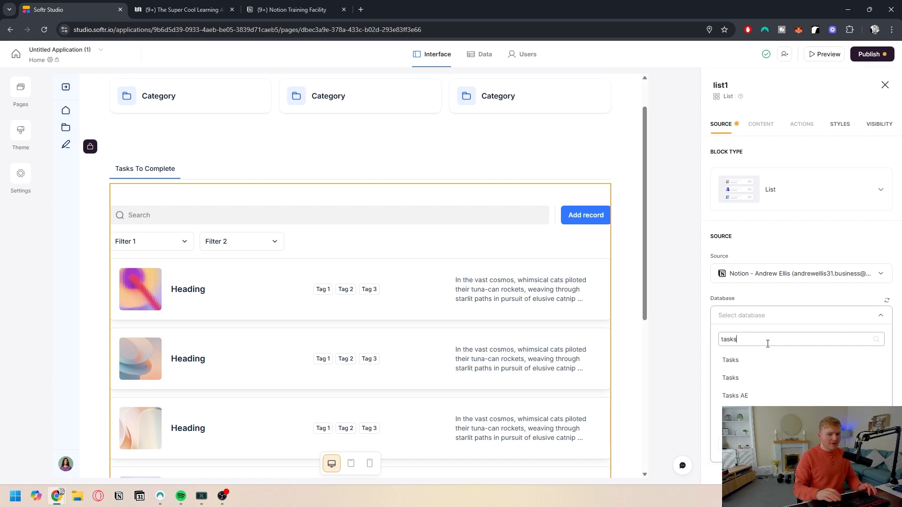
pyautogui.click(742, 413)
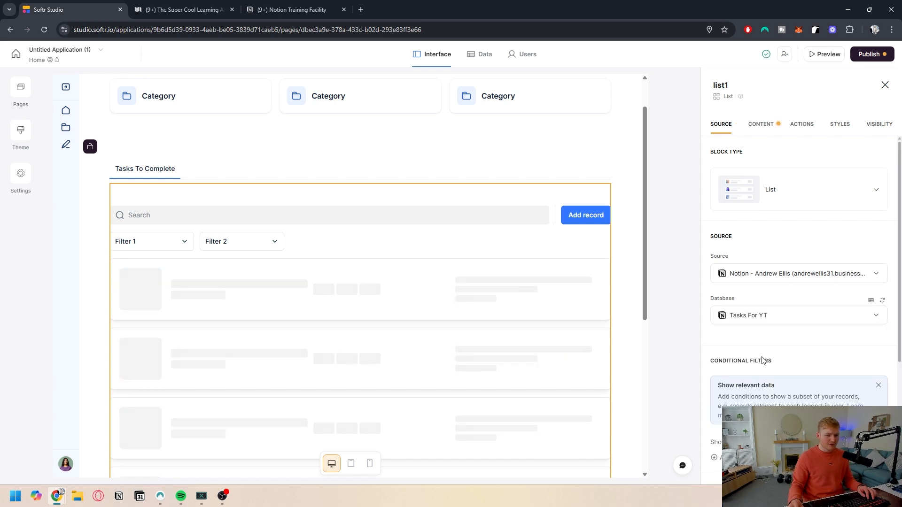
# Step: Review the task list preview and block settings, then view all tasks in the Notion clients database
pyautogui.scroll(-1, 754, 340)
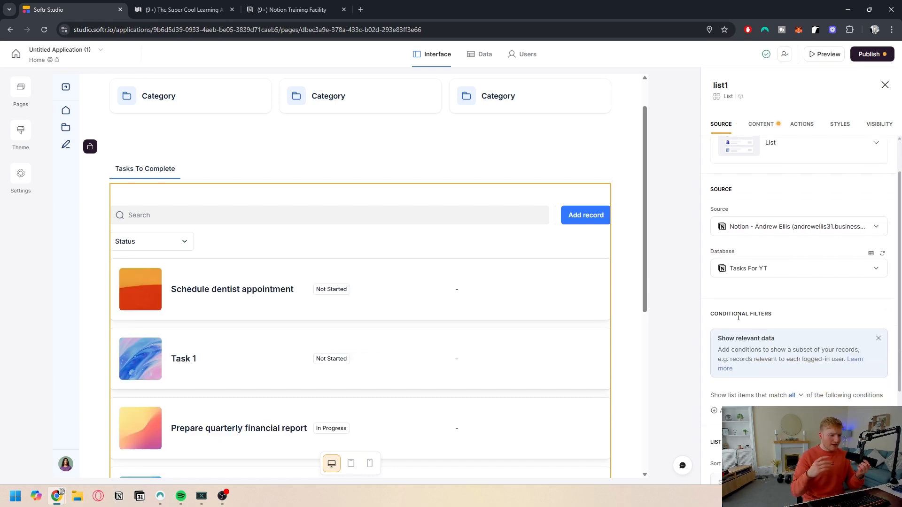
pyautogui.scroll(-6, 431, 269)
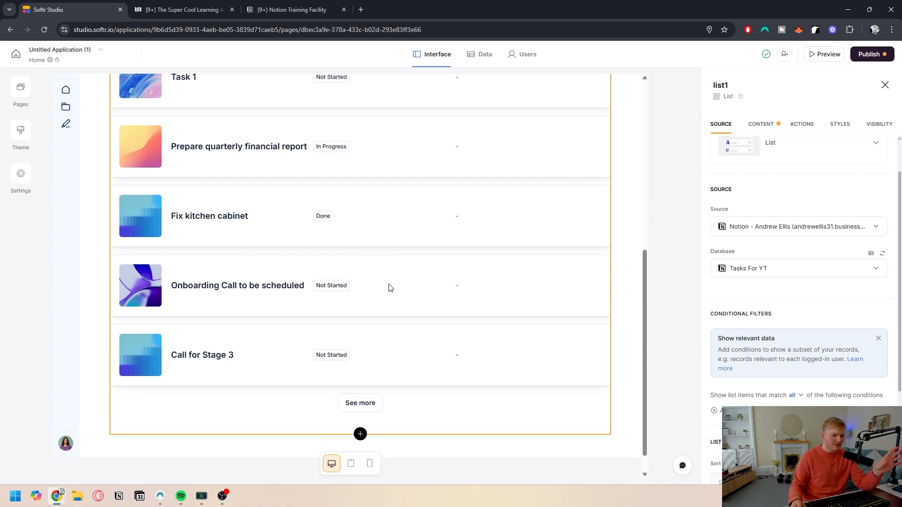
pyautogui.scroll(3, 389, 287)
pyautogui.scroll(1, 482, 286)
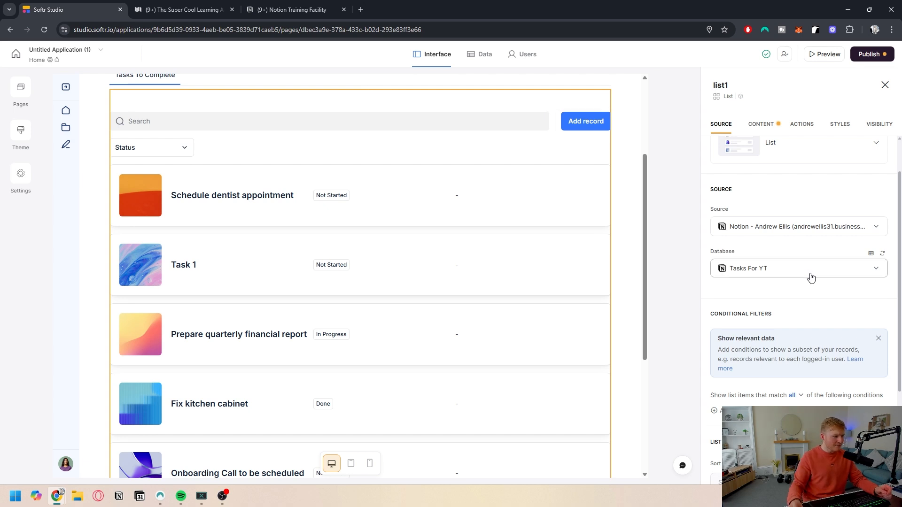
pyautogui.scroll(-3, 808, 286)
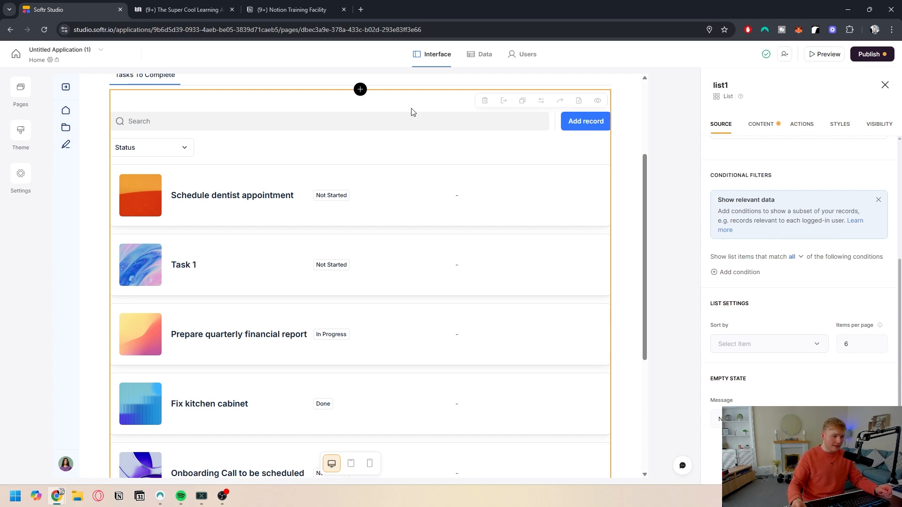
pyautogui.hotkey('ctrl', 'Tab')
pyautogui.click(90, 245)
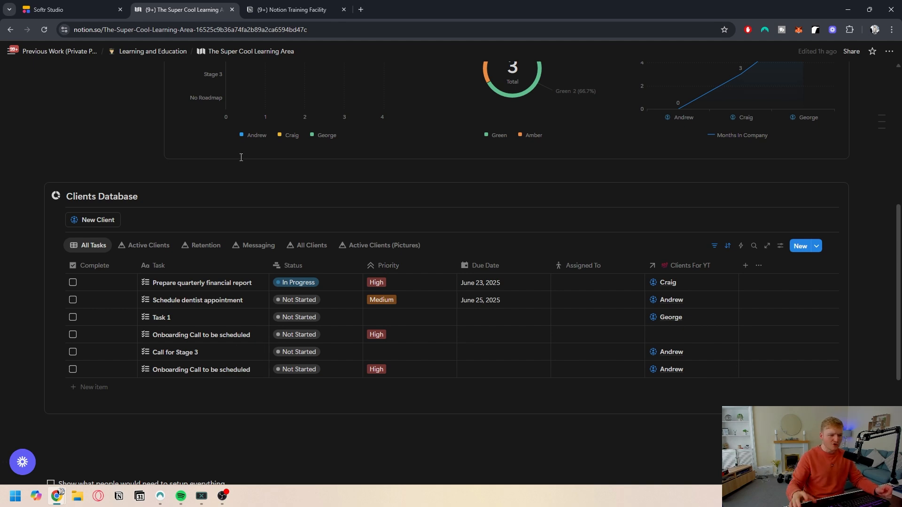
# Step: Add a conditional filter so the list shows tasks whose Clients For YT includes any of the logged-in user's Name
pyautogui.click(71, 9)
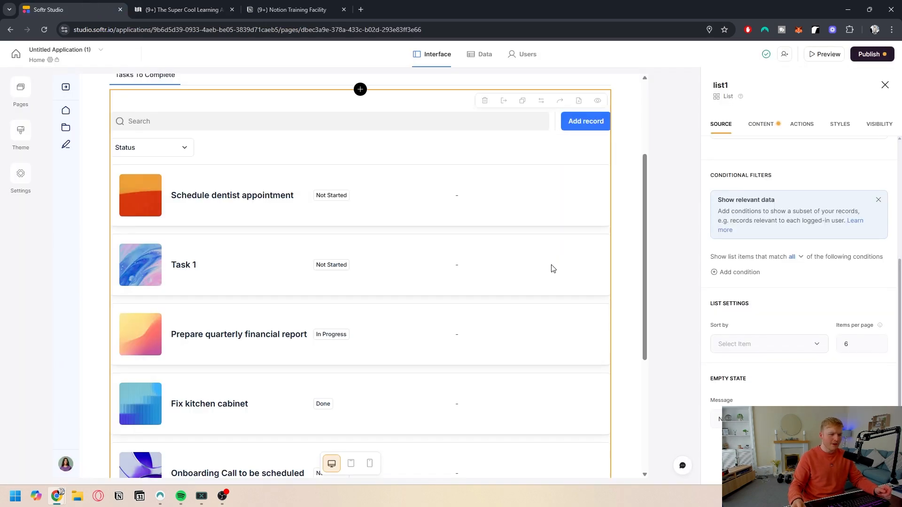
pyautogui.click(729, 277)
pyautogui.click(754, 295)
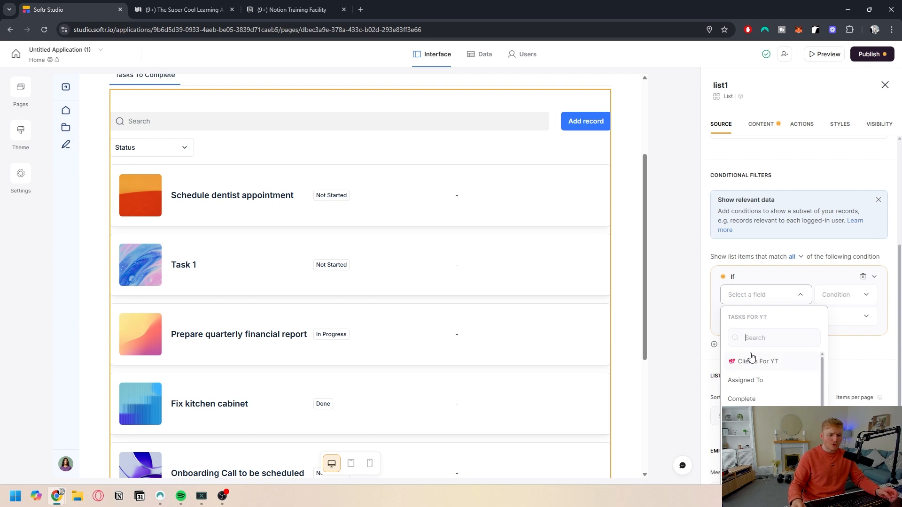
pyautogui.click(757, 363)
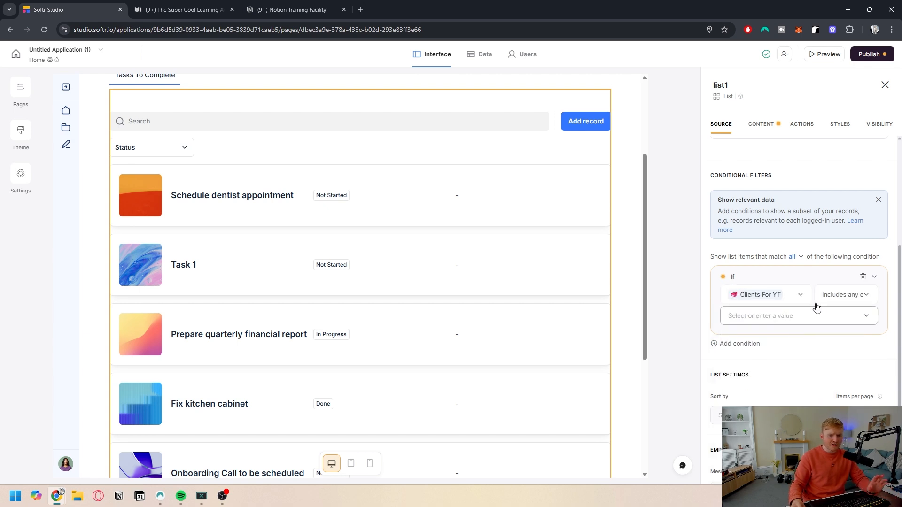
pyautogui.click(832, 306)
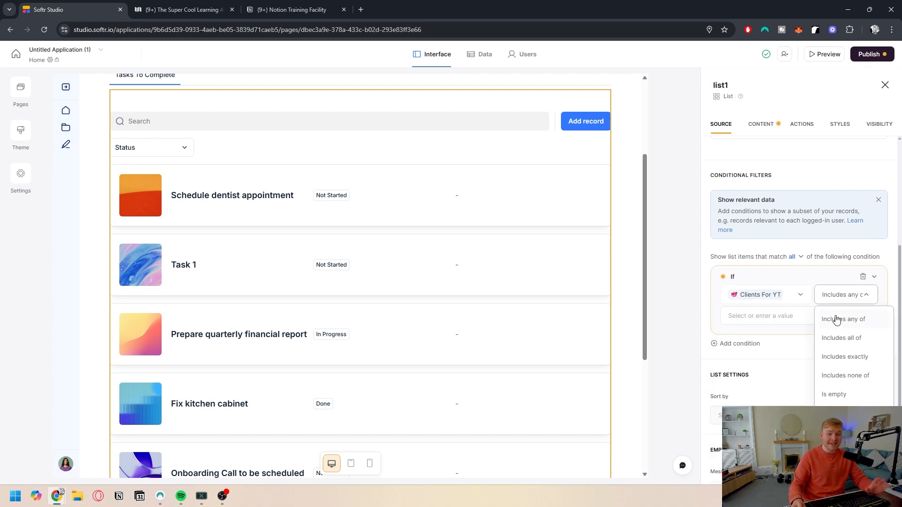
pyautogui.click(834, 321)
pyautogui.click(771, 323)
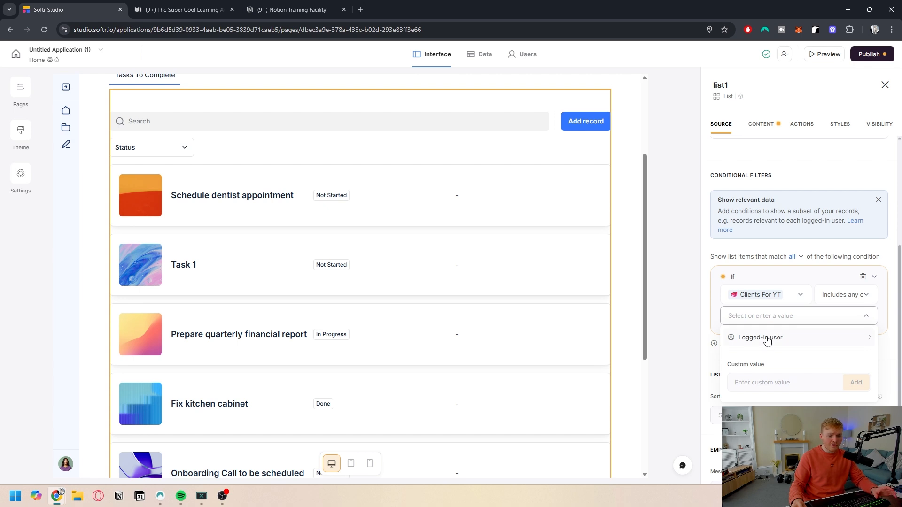
pyautogui.click(767, 340)
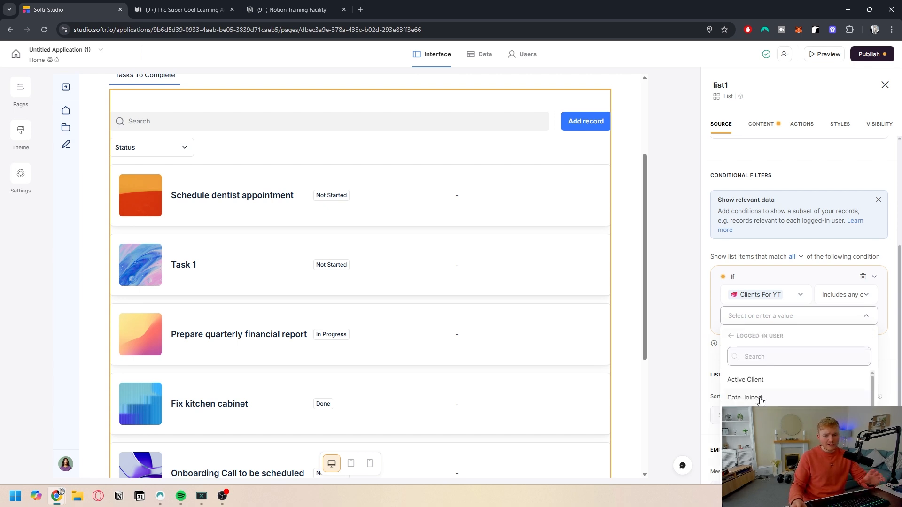
pyautogui.scroll(-2, 761, 399)
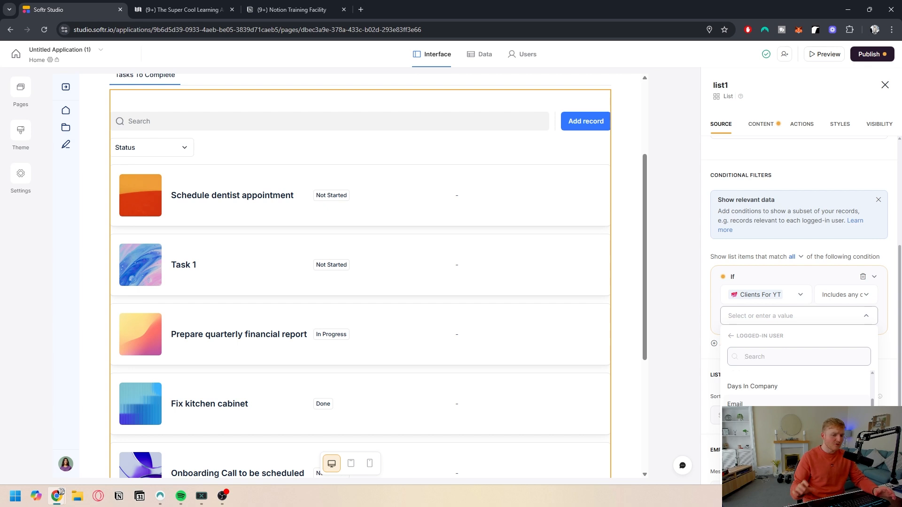
pyautogui.scroll(-3, 779, 390)
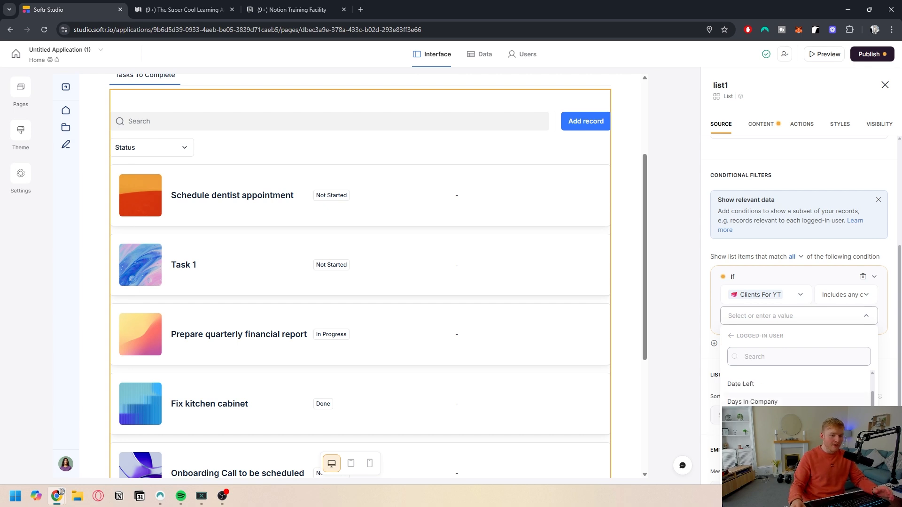
pyautogui.click(771, 414)
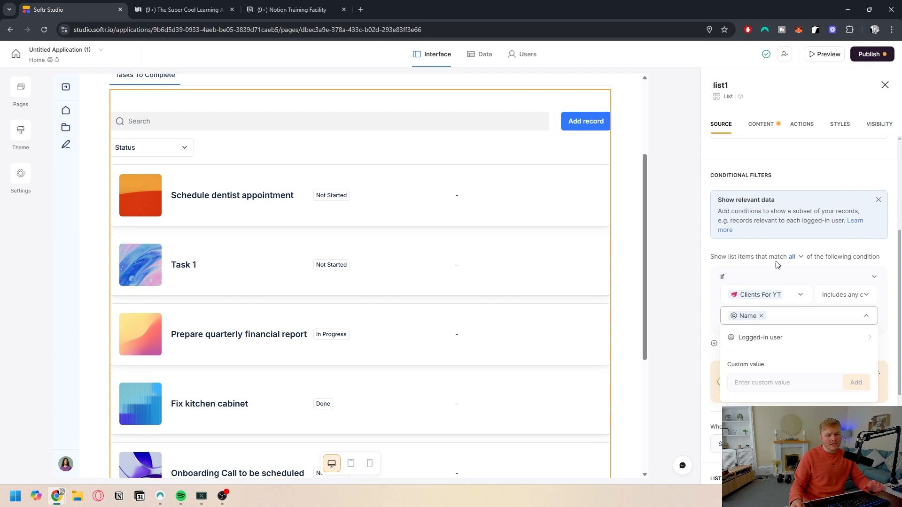
pyautogui.click(808, 249)
# Step: Sort the task list by Due Date // A - Z
pyautogui.scroll(-2, 789, 291)
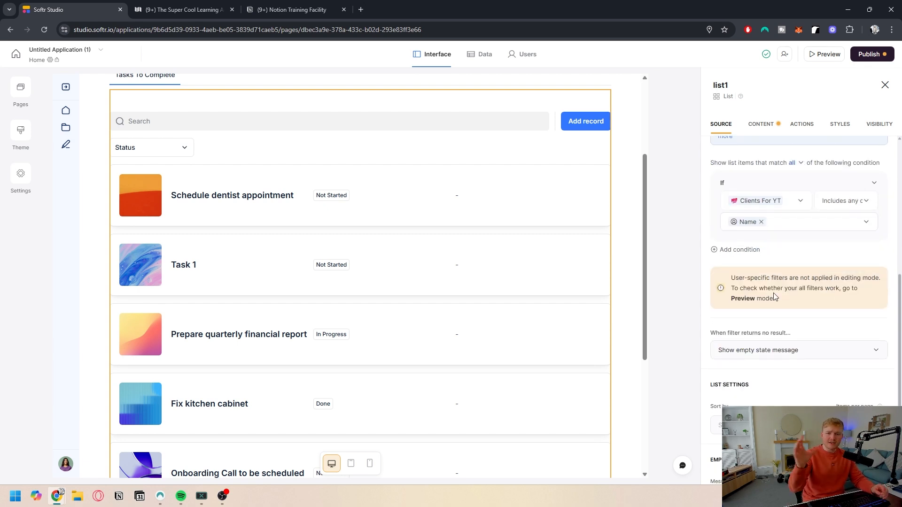
pyautogui.scroll(-1, 768, 308)
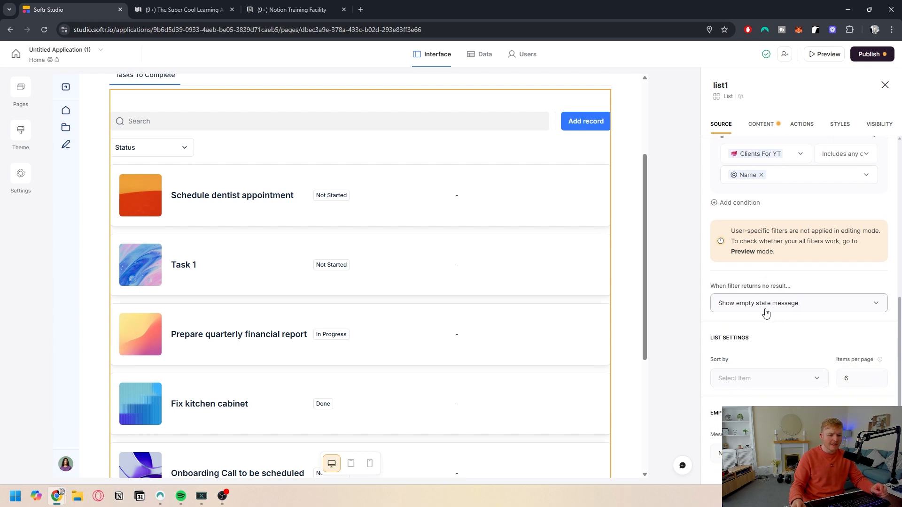
pyautogui.scroll(-1, 776, 344)
pyautogui.click(769, 347)
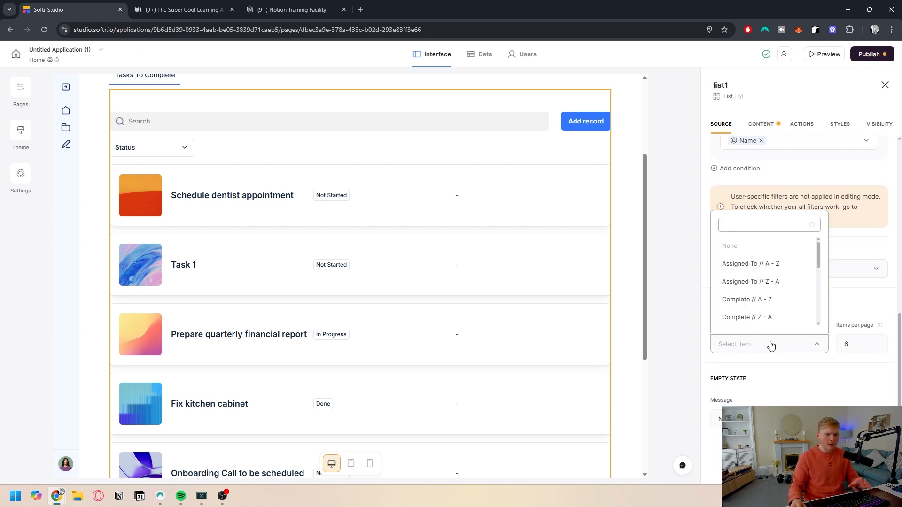
pyautogui.scroll(-1, 790, 298)
pyautogui.scroll(-2, 789, 289)
pyautogui.click(784, 345)
pyautogui.click(780, 344)
pyautogui.scroll(-3, 733, 306)
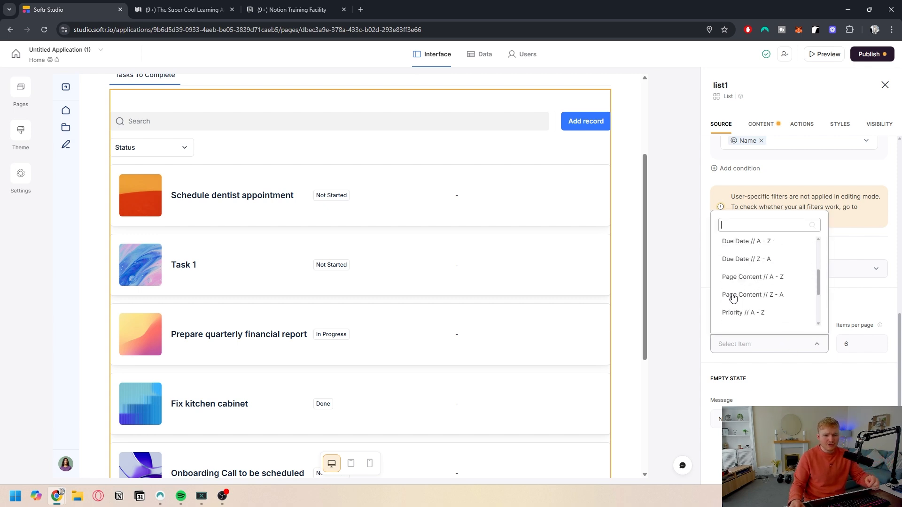
pyautogui.scroll(2, 742, 287)
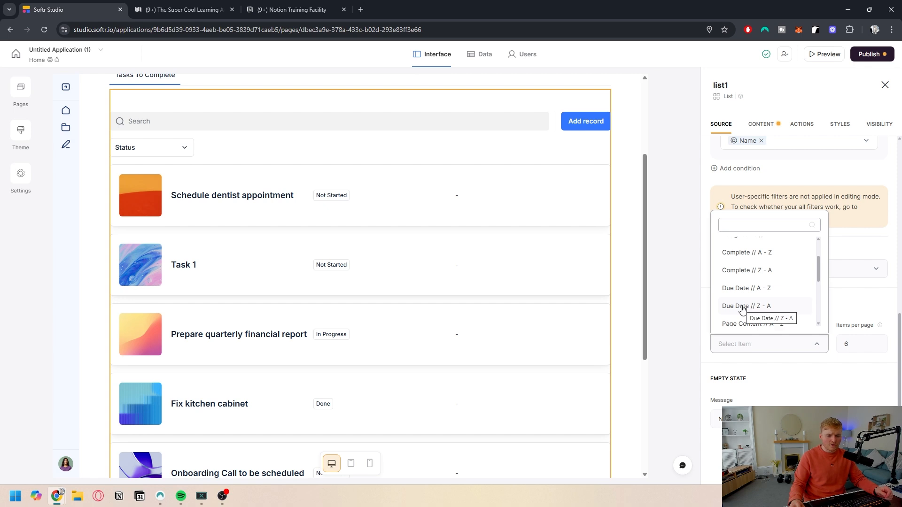
pyautogui.click(737, 288)
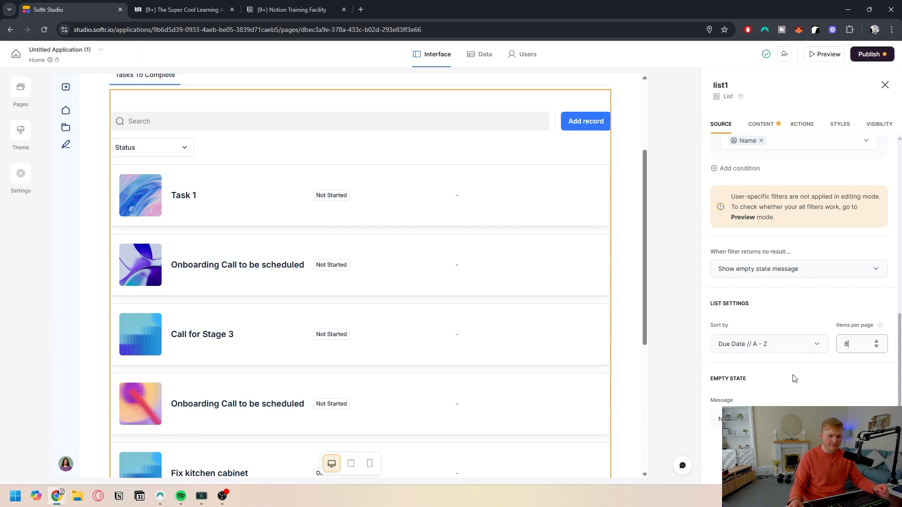
# Step: Turn on the list's title and subtitle and set the title to "This is your Tasks"
pyautogui.scroll(10, 793, 378)
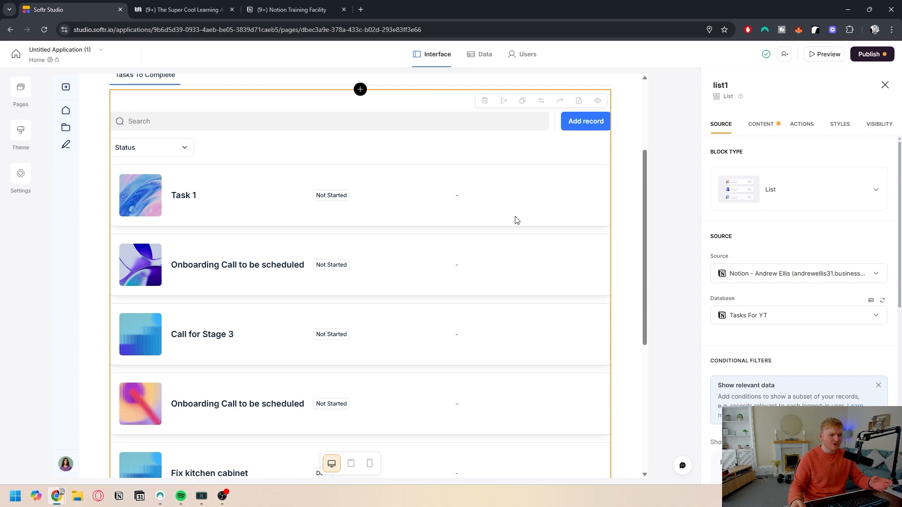
pyautogui.click(766, 128)
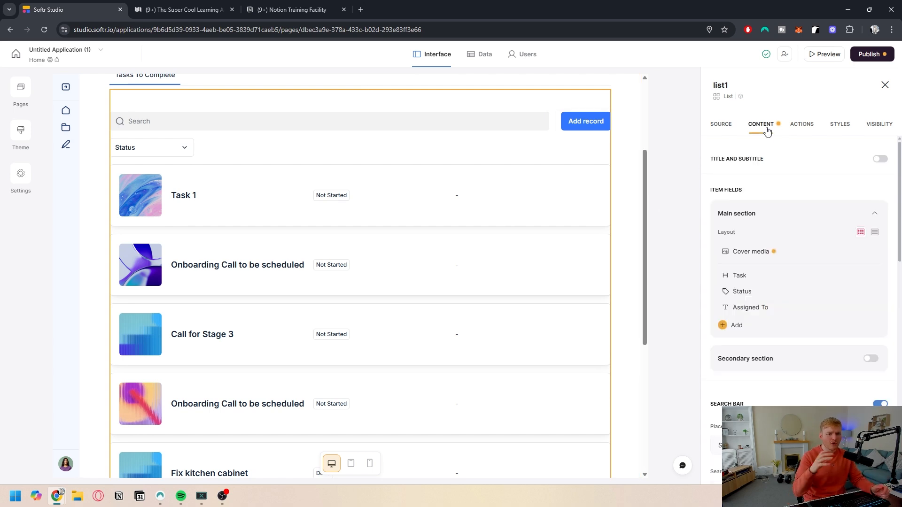
pyautogui.click(880, 159)
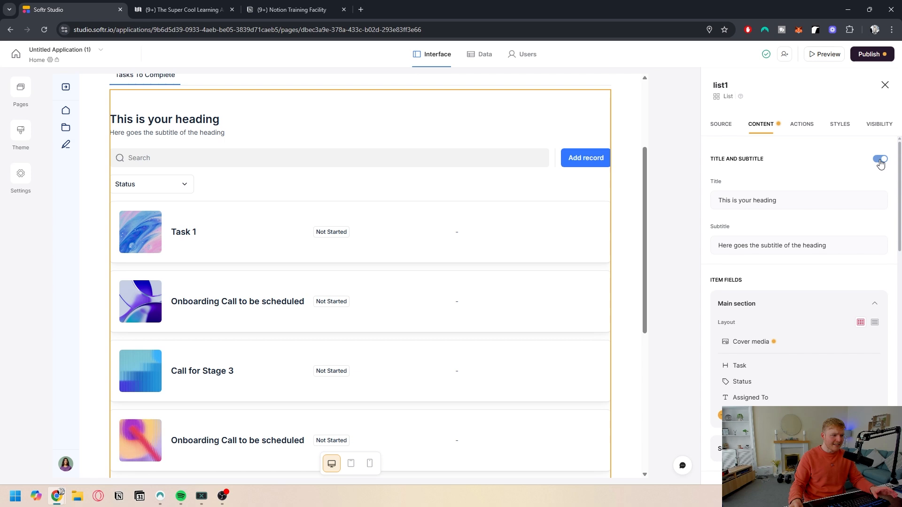
pyautogui.tripleClick(763, 201)
pyautogui.write('Thisd')
pyautogui.press('BackSpace')
pyautogui.press('BackSpace')
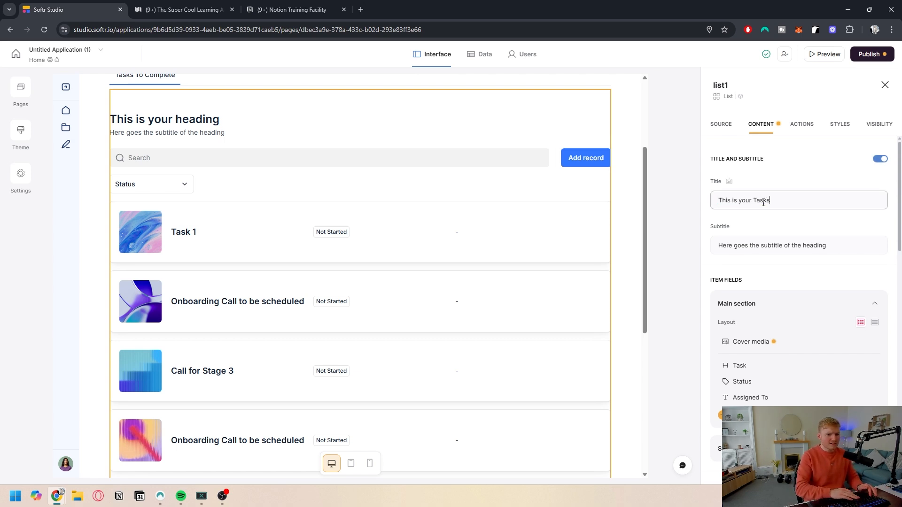
# Step: Set the list subtitle to "Check off to complete"
pyautogui.click(738, 243)
pyautogui.tripleClick(738, 243)
pyautogui.write('c')
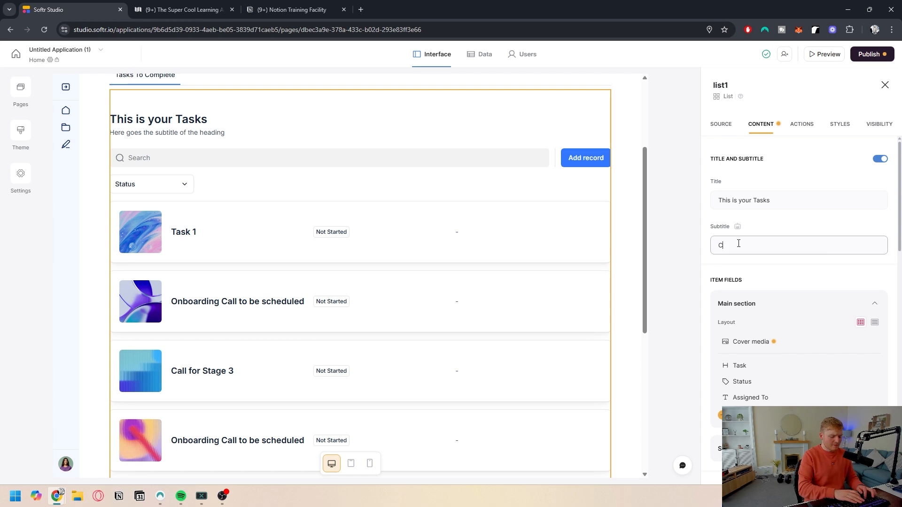
pyautogui.write('heck off to COm')
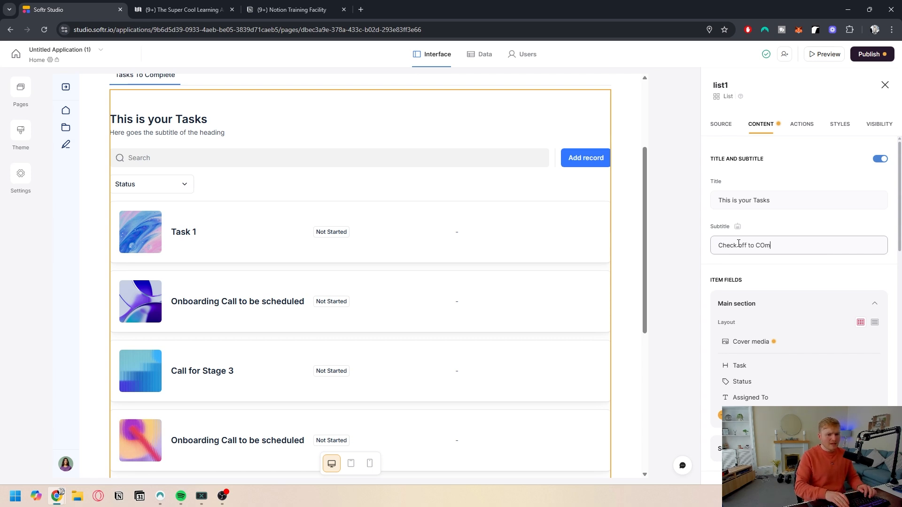
pyautogui.write(' compleye')
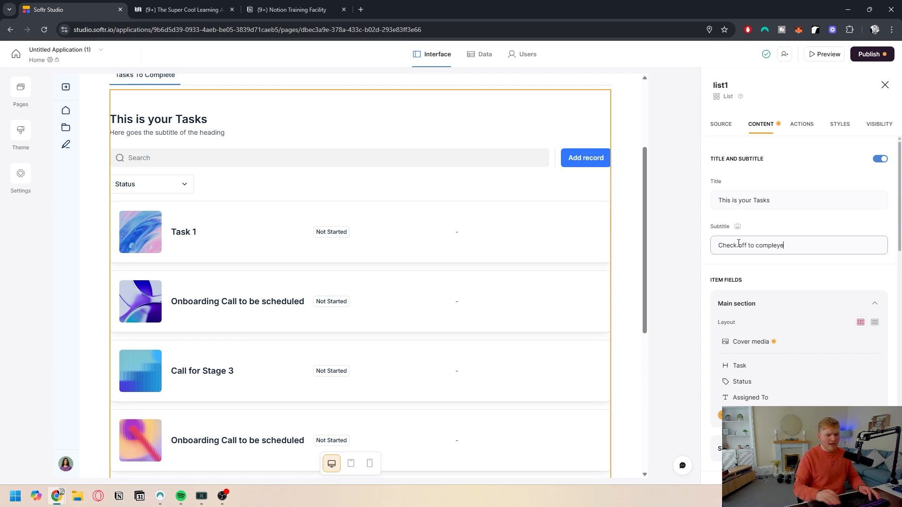
pyautogui.press('BackSpace')
pyautogui.press('BackSpace')
pyautogui.write('te')
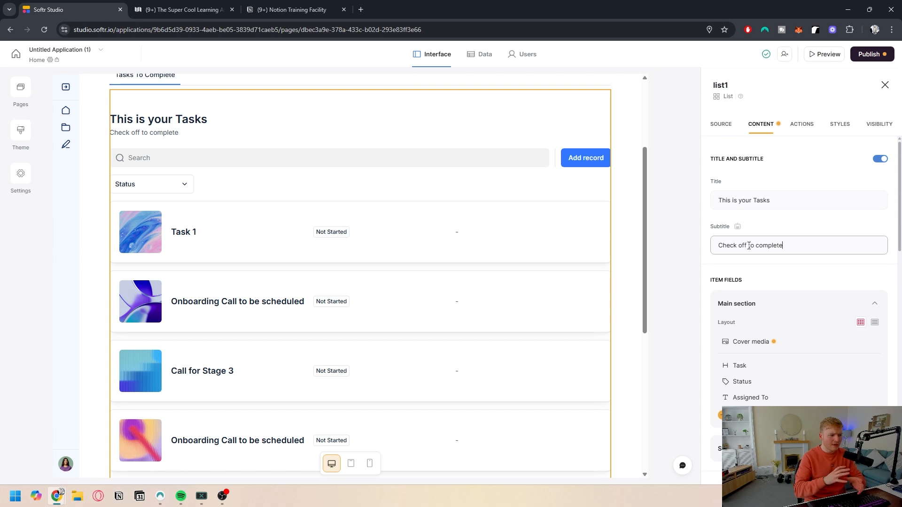
pyautogui.scroll(-2, 794, 231)
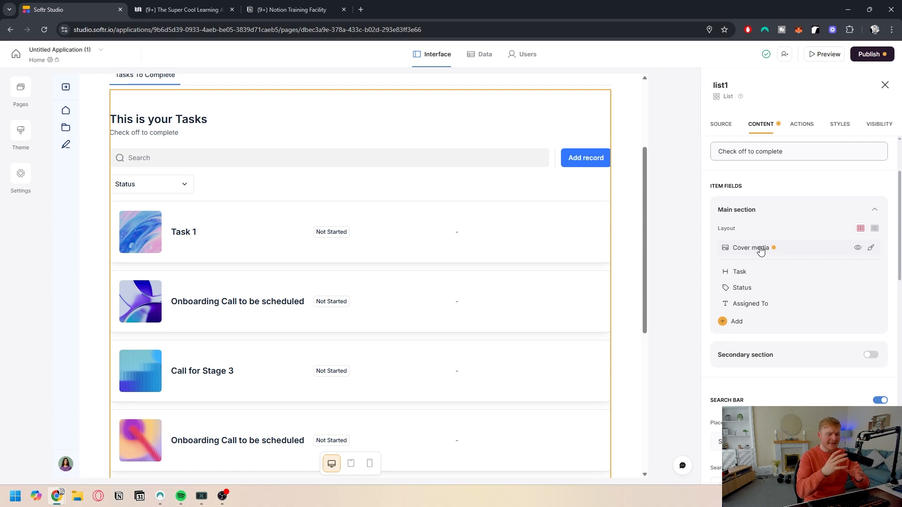
pyautogui.scroll(-1, 767, 271)
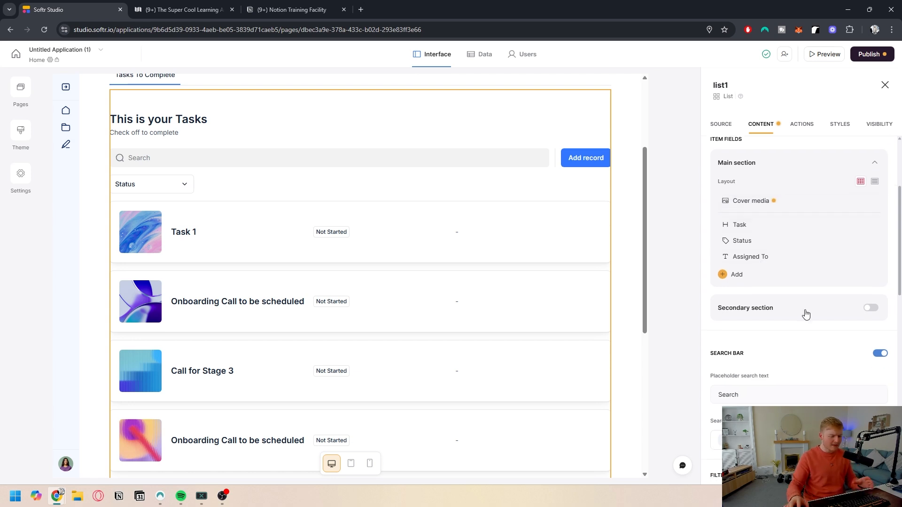
pyautogui.scroll(-1, 805, 314)
pyautogui.click(871, 261)
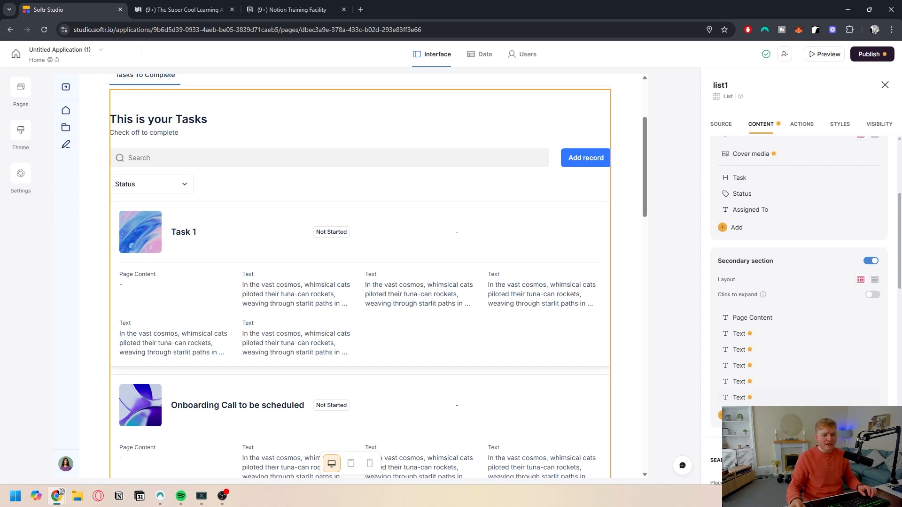
pyautogui.click(722, 415)
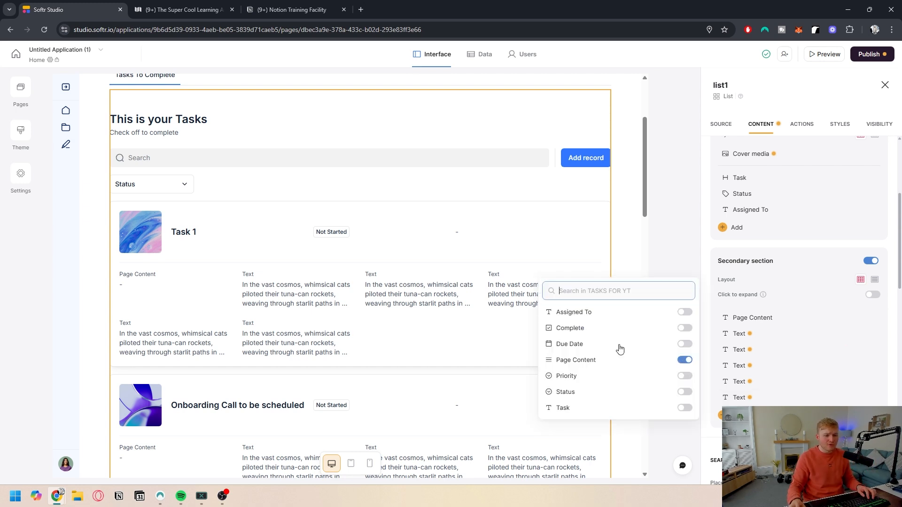
pyautogui.click(685, 328)
pyautogui.click(686, 331)
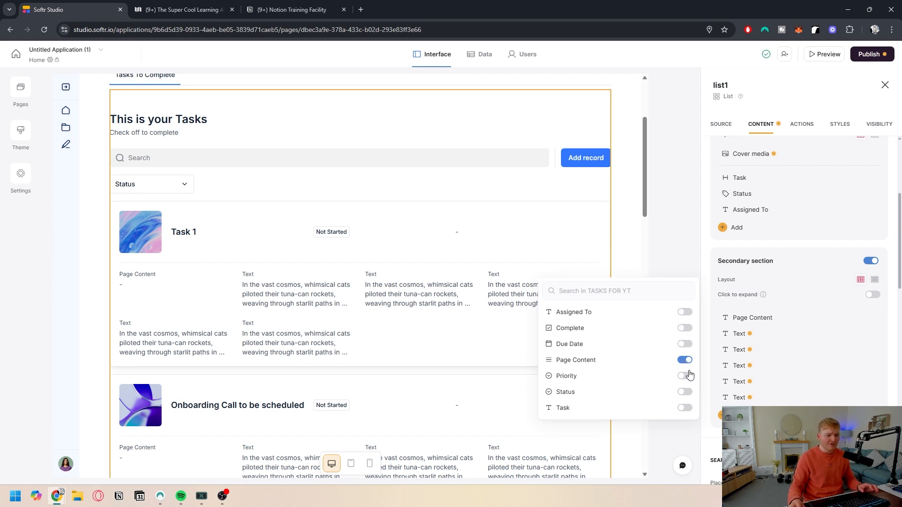
pyautogui.click(685, 396)
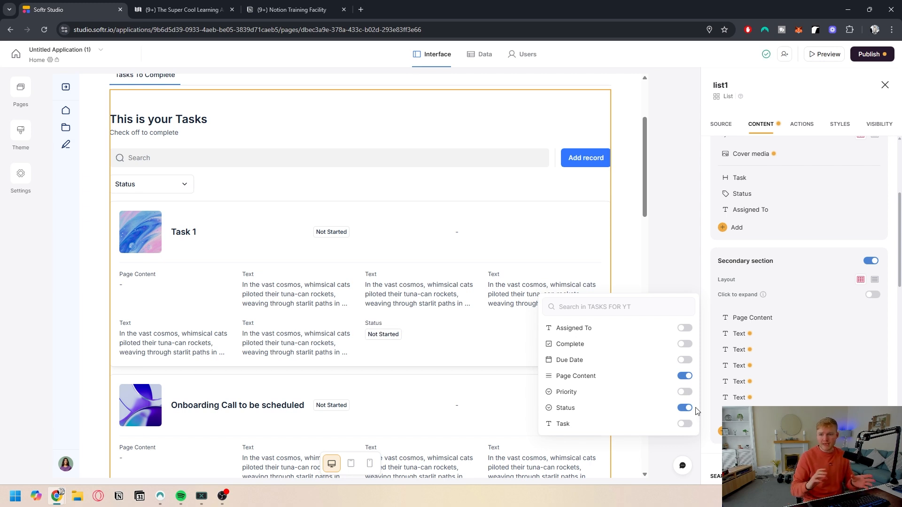
pyautogui.click(870, 261)
# Step: Add the Due Date field to the list's main section
pyautogui.scroll(2, 767, 262)
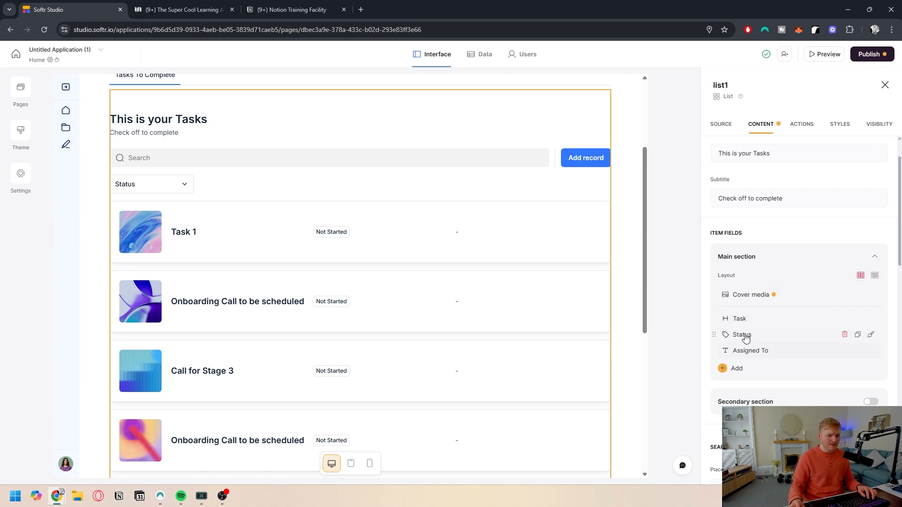
pyautogui.click(736, 369)
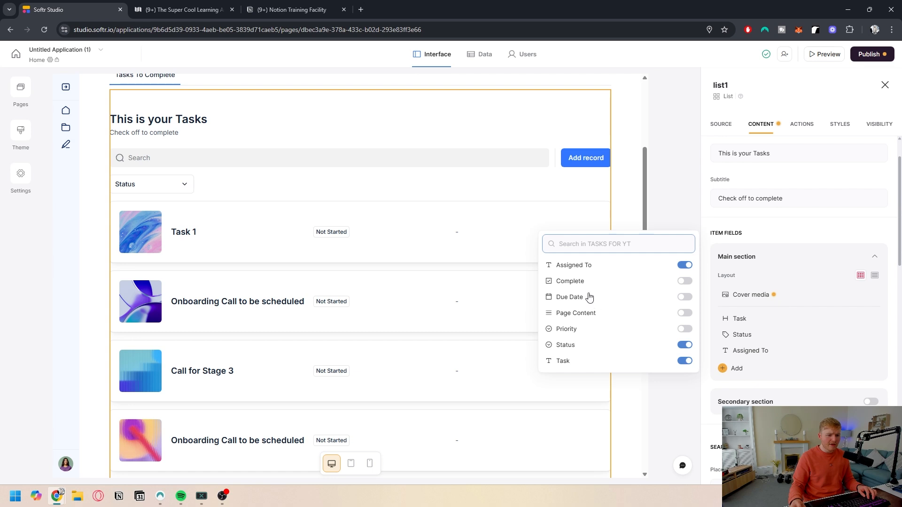
pyautogui.click(688, 298)
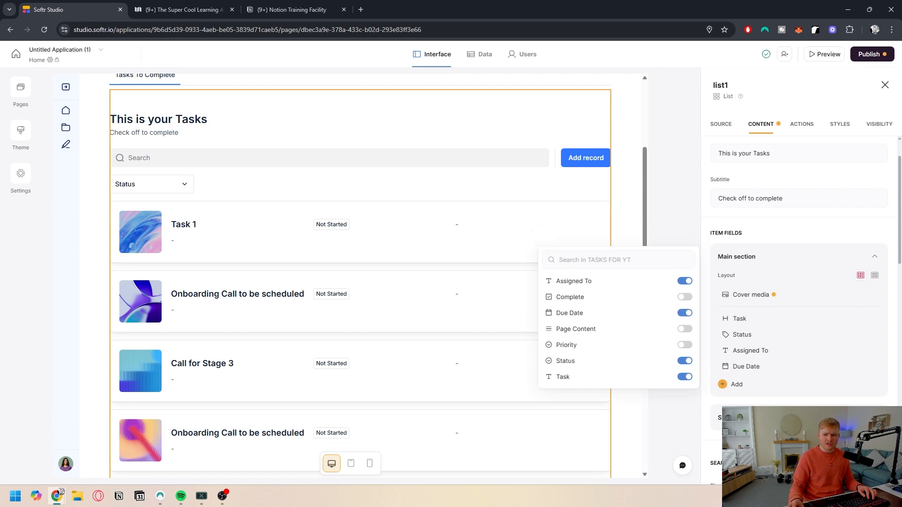
# Step: Enable the secondary section and delete its placeholder Text fields, keeping Page Content
pyautogui.scroll(-2, 725, 288)
pyautogui.click(870, 323)
pyautogui.scroll(-2, 840, 323)
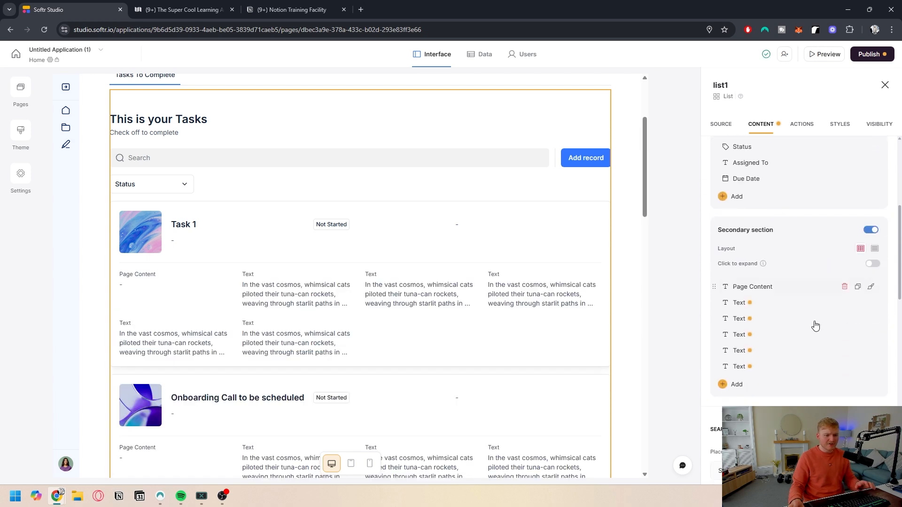
pyautogui.click(845, 304)
pyautogui.click(845, 303)
pyautogui.click(845, 303)
pyautogui.click(846, 304)
pyautogui.click(846, 304)
# Step: Add the Assigned To and Priority fields to the secondary section
pyautogui.click(736, 306)
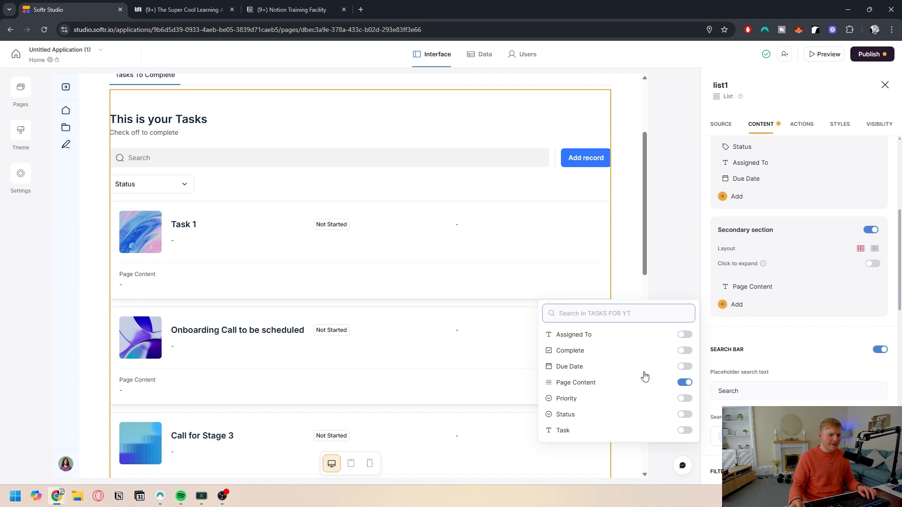
pyautogui.click(684, 336)
pyautogui.click(685, 282)
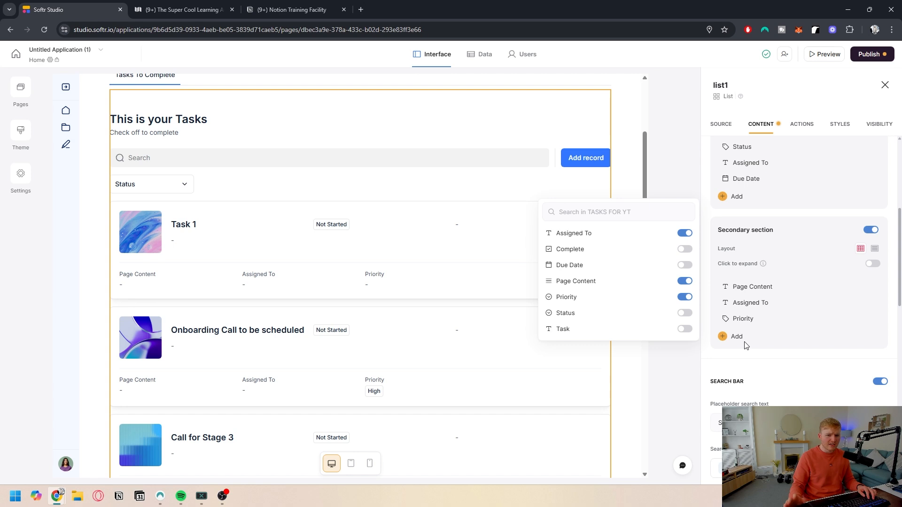
# Step: Scroll through the task list preview to review the fields in the main and secondary sections
pyautogui.click(757, 366)
pyautogui.scroll(-4, 329, 268)
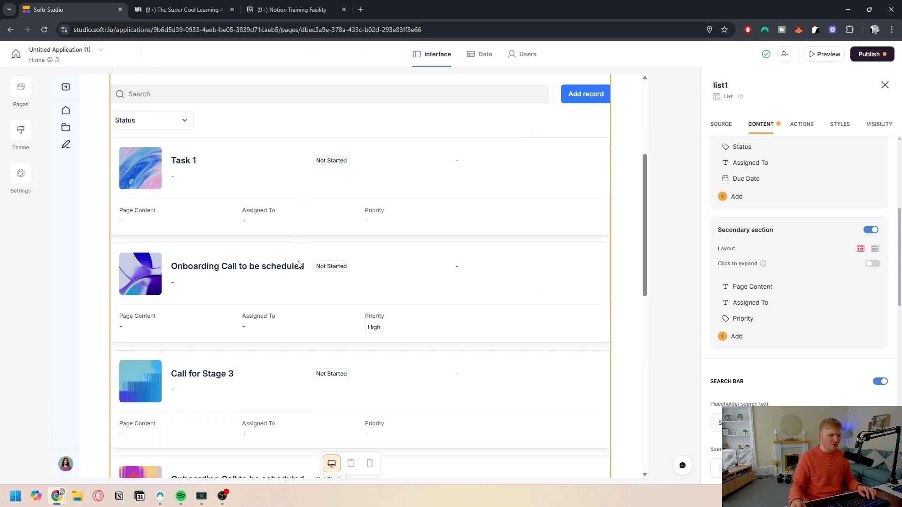
pyautogui.scroll(3, 344, 275)
pyautogui.scroll(-4, 344, 275)
pyautogui.scroll(-7, 394, 280)
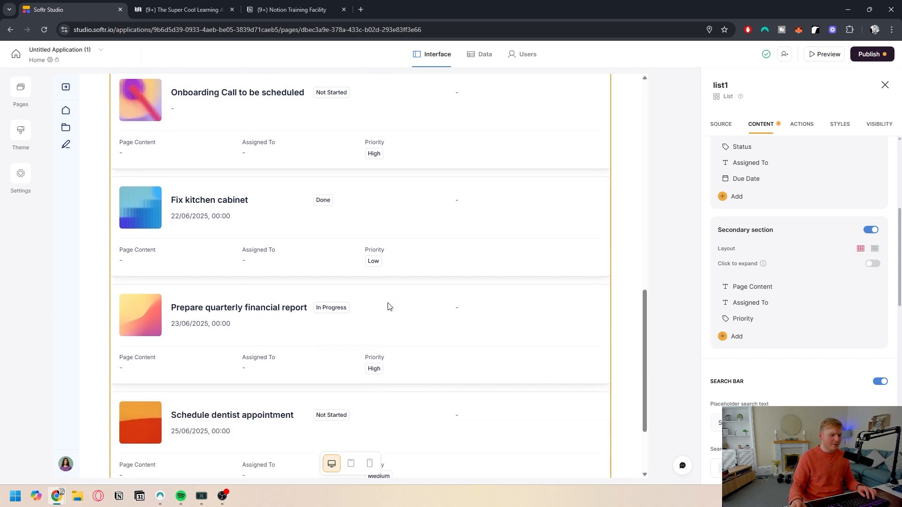
pyautogui.scroll(7, 338, 324)
pyautogui.scroll(5, 348, 302)
# Step: Style the Priority tag with Palette colours as defined in the data source
pyautogui.moveTo(781, 325)
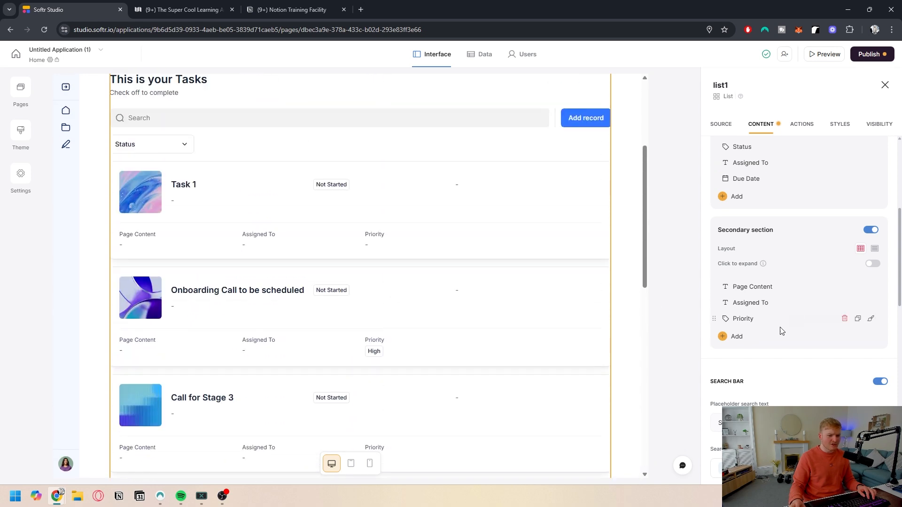
pyautogui.click(871, 322)
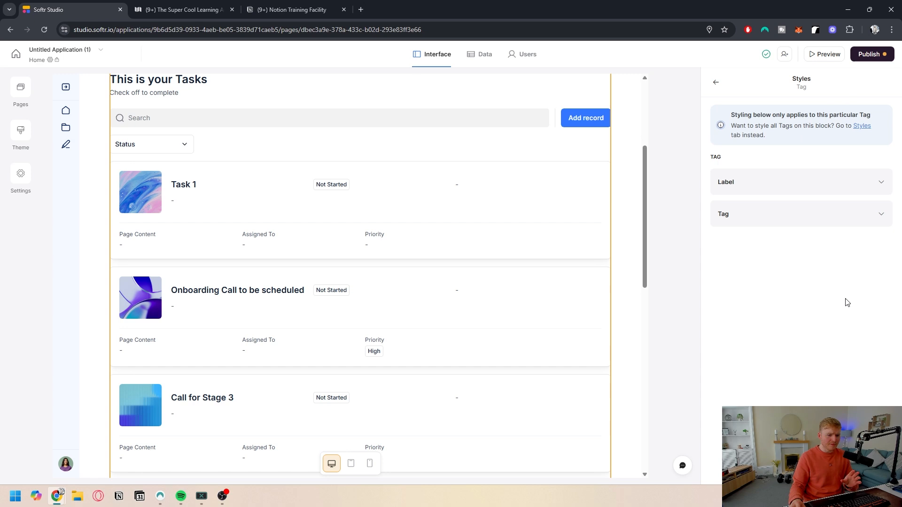
pyautogui.click(781, 215)
pyautogui.click(868, 371)
pyautogui.click(783, 398)
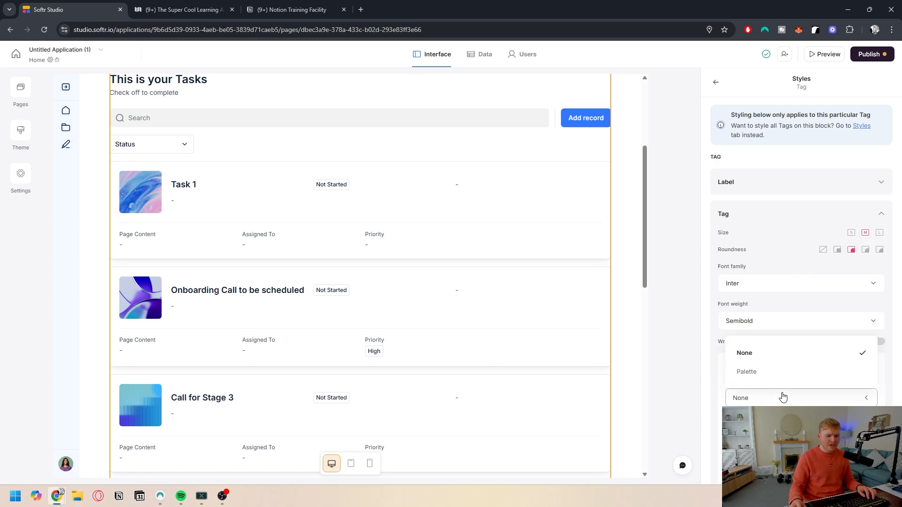
pyautogui.click(750, 371)
pyautogui.scroll(-1, 427, 309)
pyautogui.scroll(-5, 426, 309)
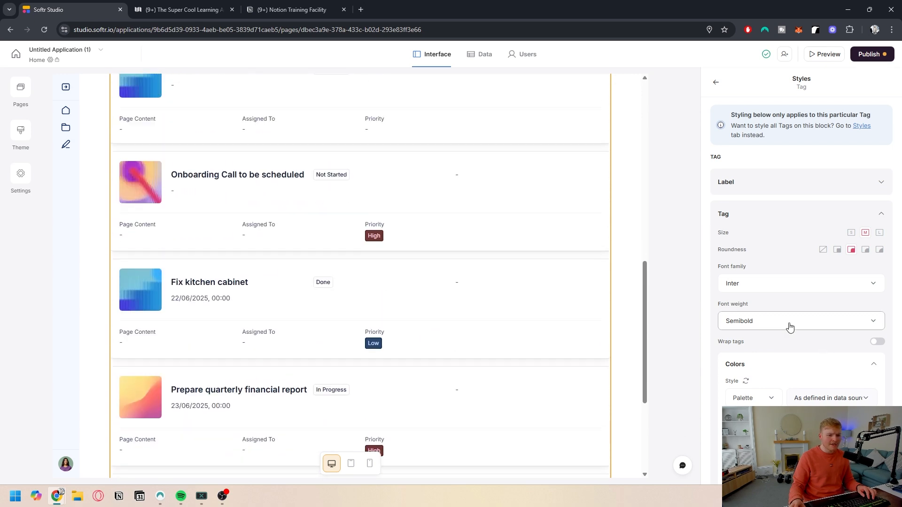
pyautogui.scroll(-3, 788, 326)
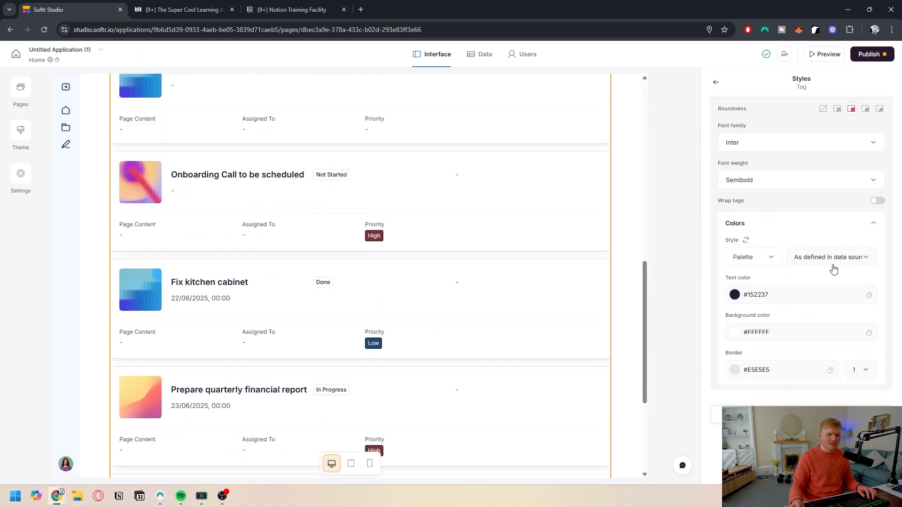
pyautogui.click(833, 265)
pyautogui.click(832, 283)
pyautogui.scroll(-1, 407, 258)
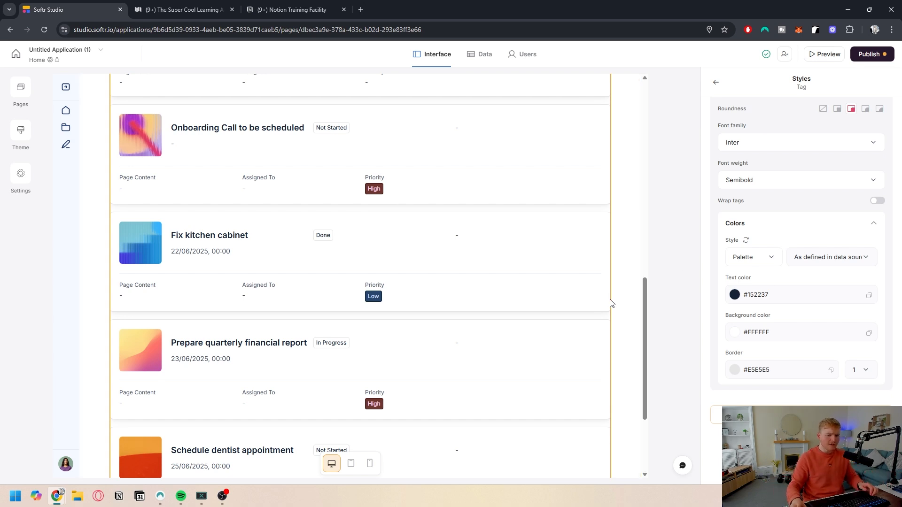
pyautogui.scroll(3, 800, 256)
pyautogui.click(867, 212)
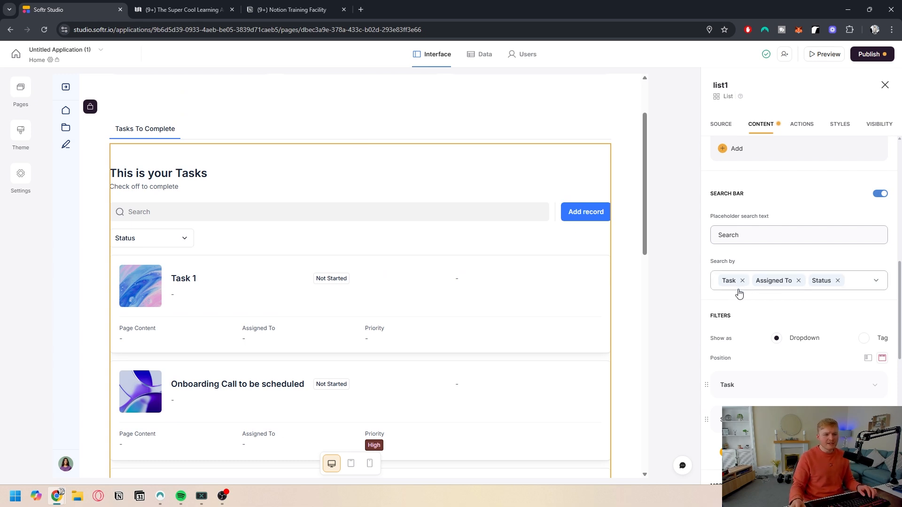
# Step: Inspect the settings of the existing Task and Status filters
pyautogui.scroll(-3, 737, 294)
pyautogui.click(785, 288)
pyautogui.scroll(-3, 781, 292)
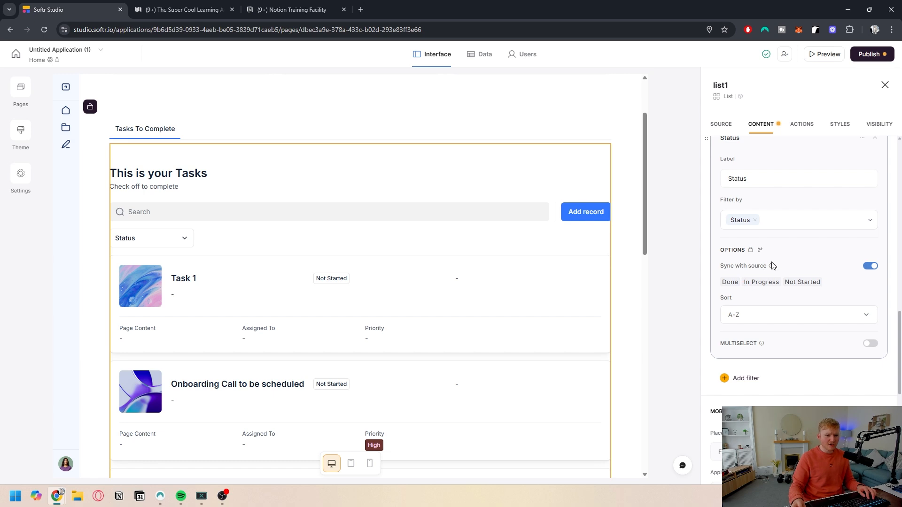
pyautogui.scroll(4, 775, 268)
pyautogui.click(789, 323)
pyautogui.click(788, 304)
pyautogui.scroll(-3, 770, 310)
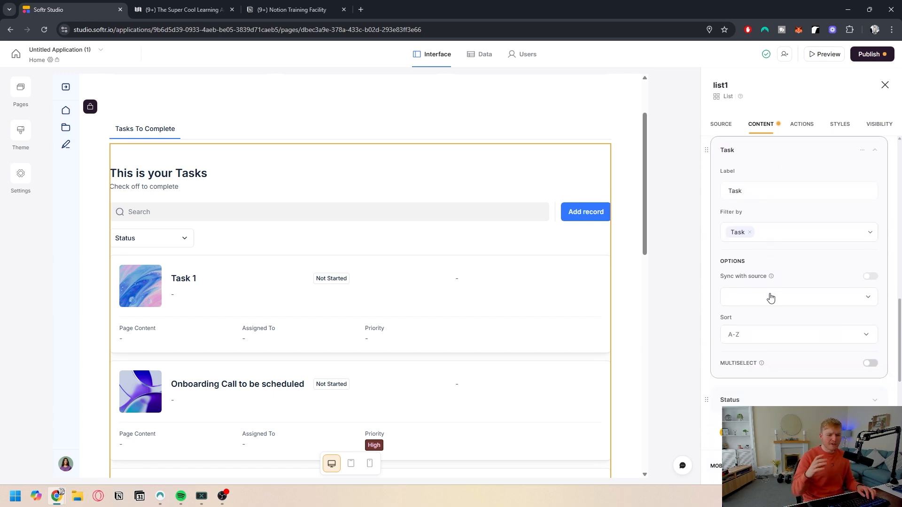
pyautogui.scroll(3, 783, 210)
pyautogui.click(789, 245)
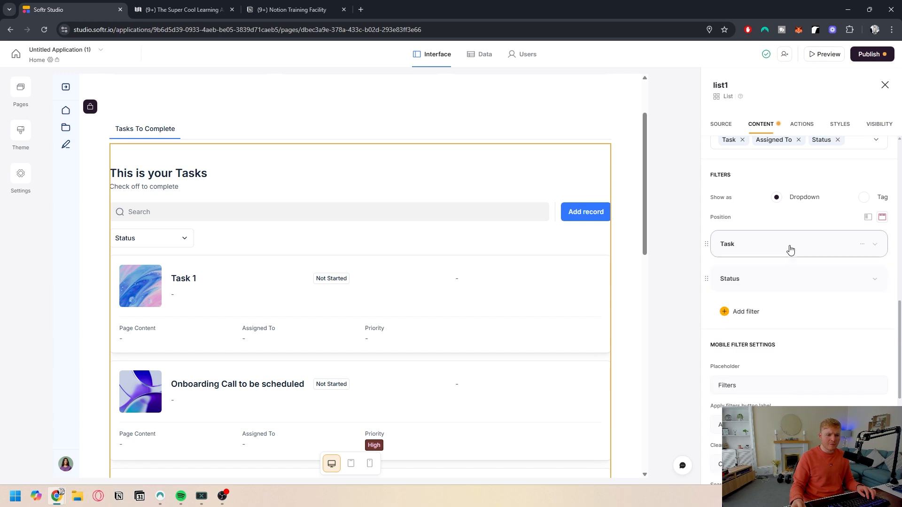
# Step: Add a filter and label it "Status"
pyautogui.click(746, 237)
pyautogui.click(765, 278)
pyautogui.hotkey('ctrl', 'a')
pyautogui.write('Sttus')
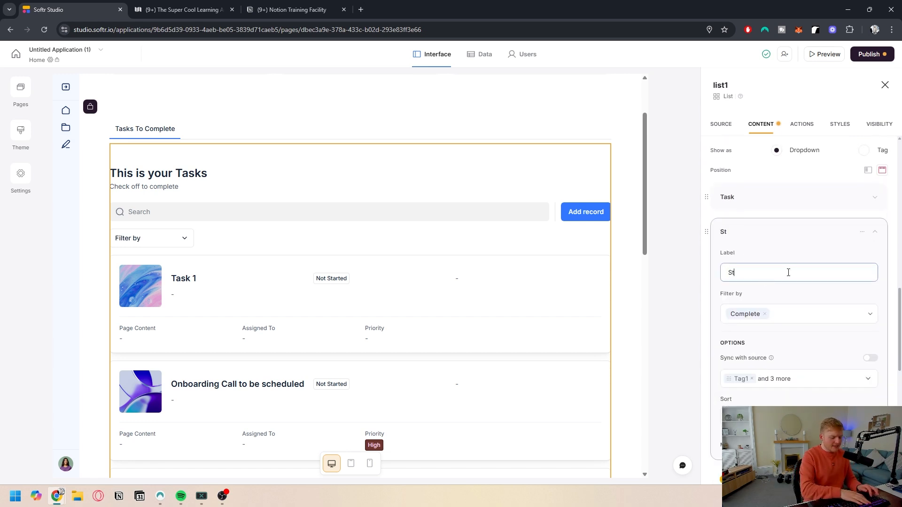
pyautogui.press('BackSpace')
pyautogui.press('BackSpace')
pyautogui.press('BackSpace')
pyautogui.press('BackSpace')
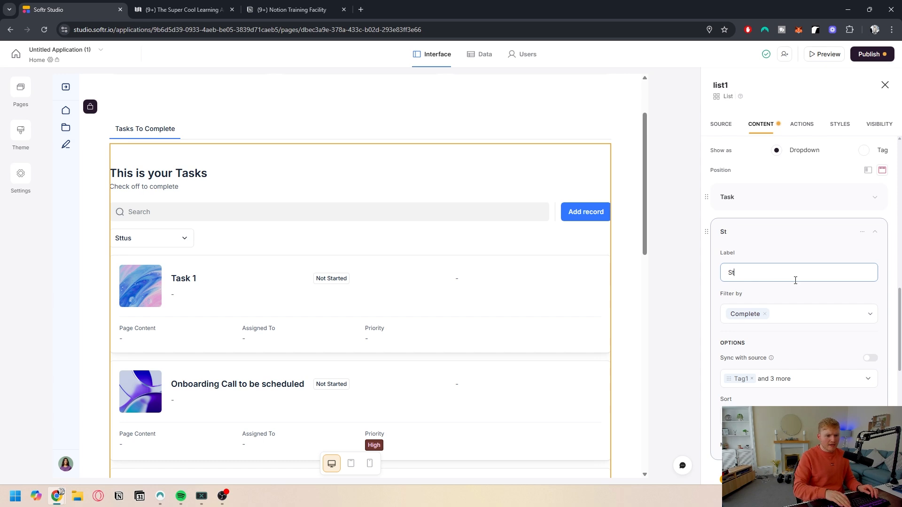
pyautogui.write('tatus')
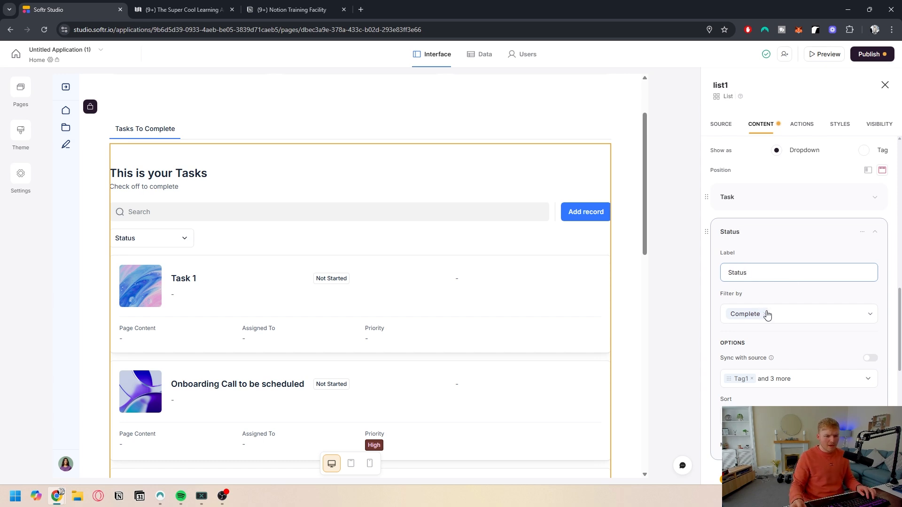
# Step: Set the new filter to filter by the Status field
pyautogui.click(780, 315)
pyautogui.scroll(-3, 770, 362)
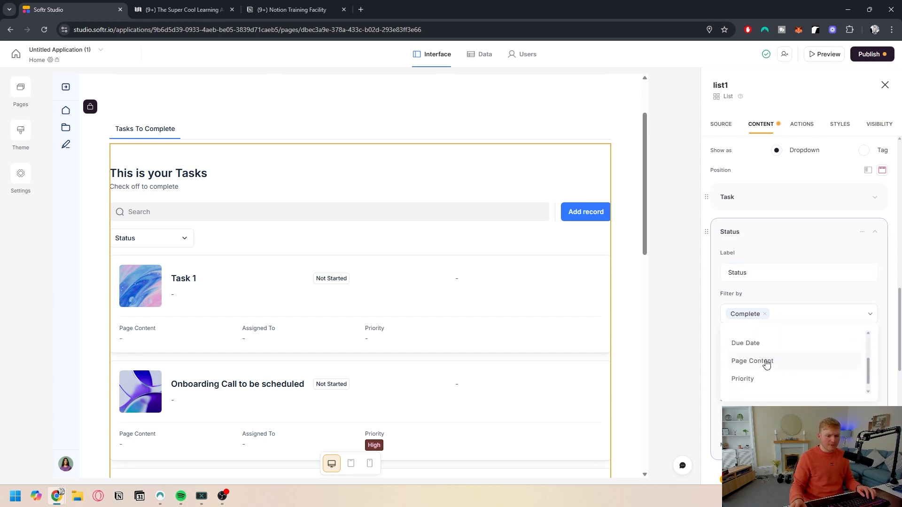
pyautogui.click(752, 383)
pyautogui.scroll(-1, 775, 345)
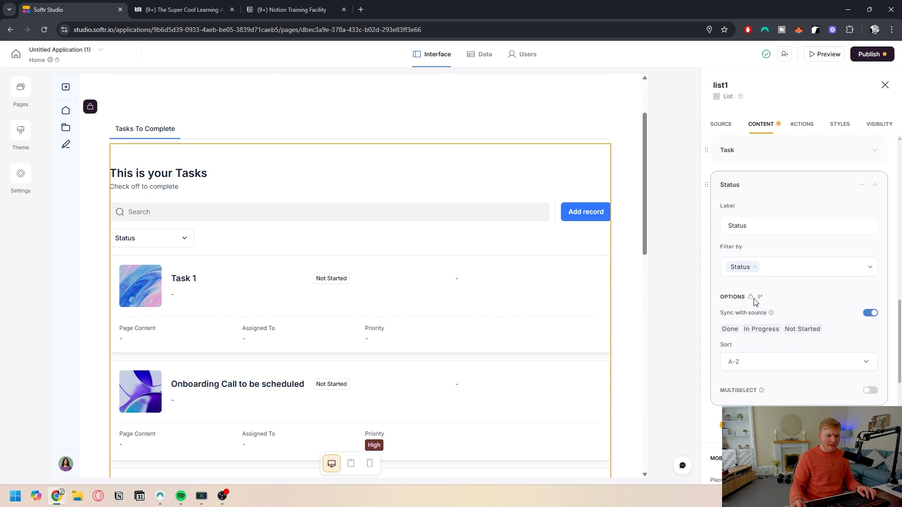
# Step: Turn off sync with source and limit the Status filter options to In Progress and Not Started
pyautogui.click(875, 316)
pyautogui.click(806, 334)
pyautogui.click(758, 380)
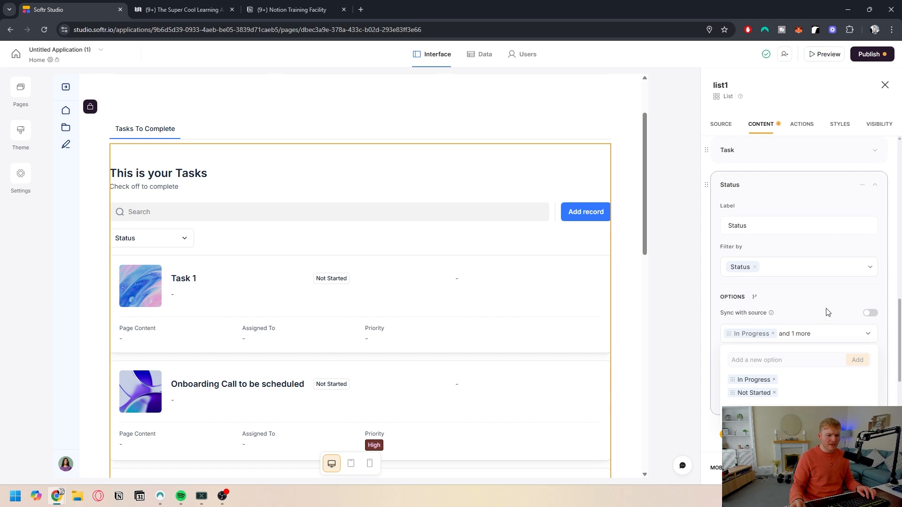
pyautogui.click(793, 335)
pyautogui.scroll(-1, 794, 336)
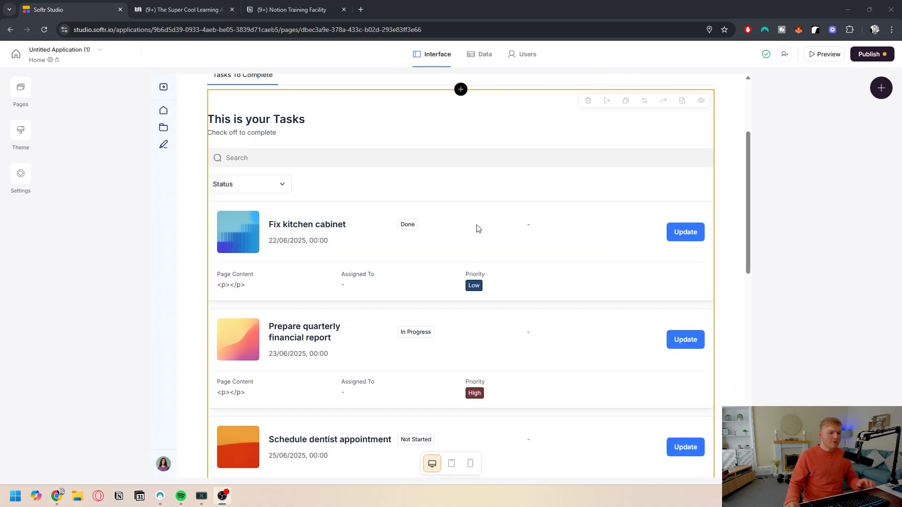
# Step: Change the list block's type to Table
pyautogui.click(479, 228)
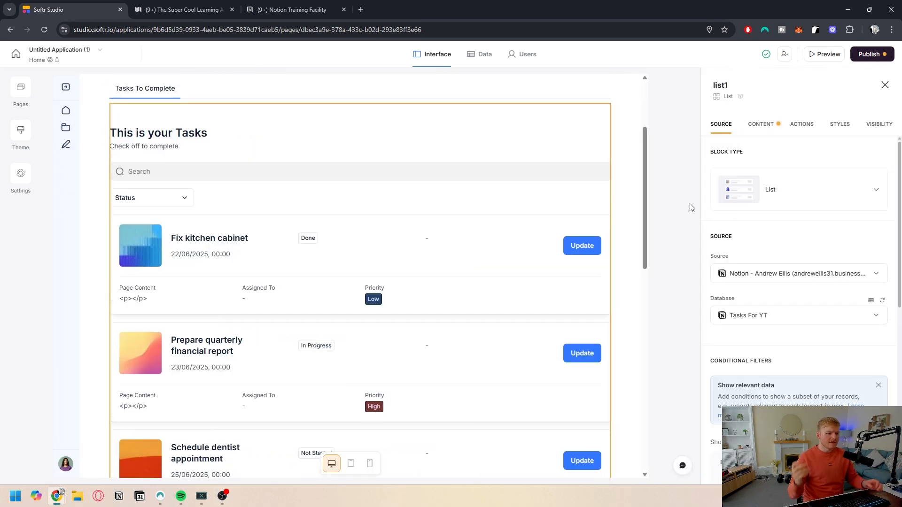
pyautogui.scroll(1, 303, 203)
pyautogui.scroll(-1, 304, 204)
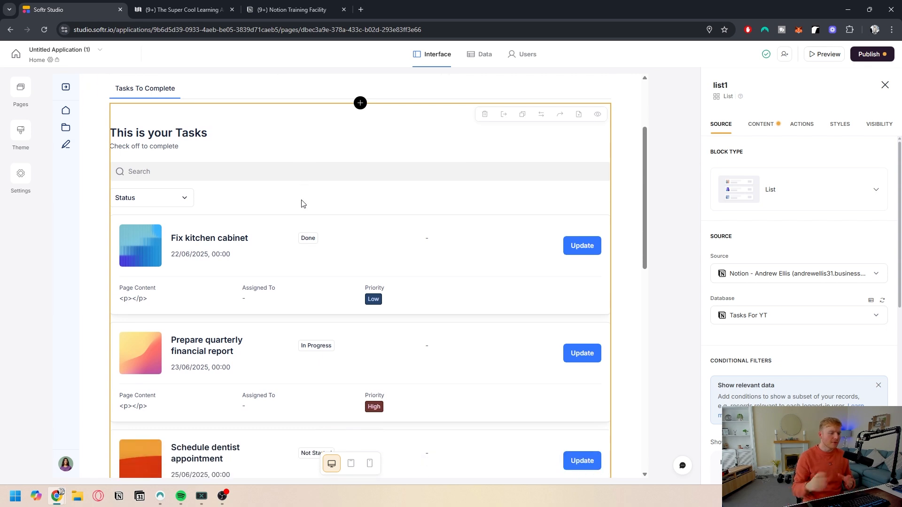
pyautogui.click(818, 189)
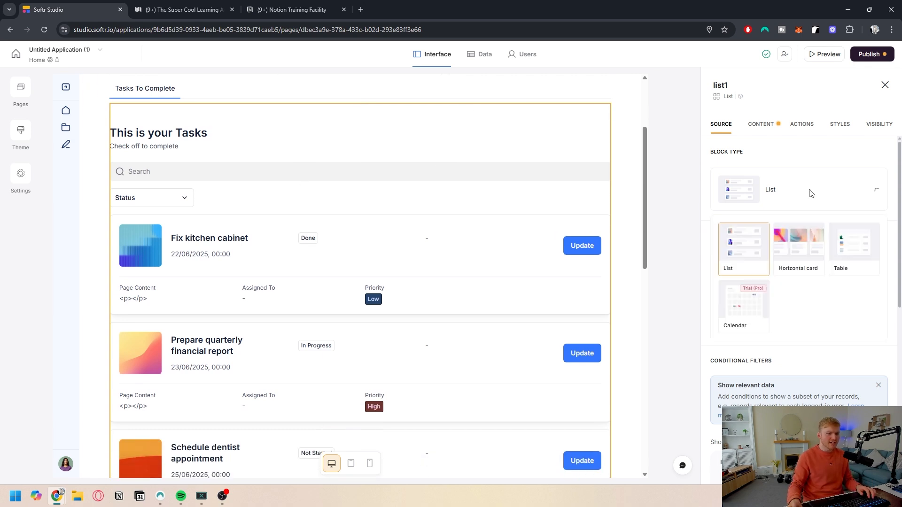
pyautogui.click(854, 255)
pyautogui.click(516, 308)
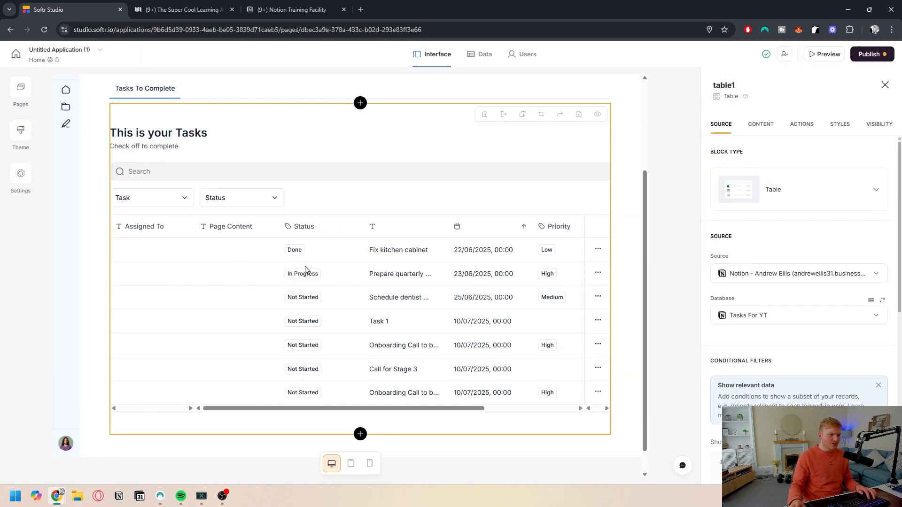
# Step: Change the block type back to List
pyautogui.click(766, 193)
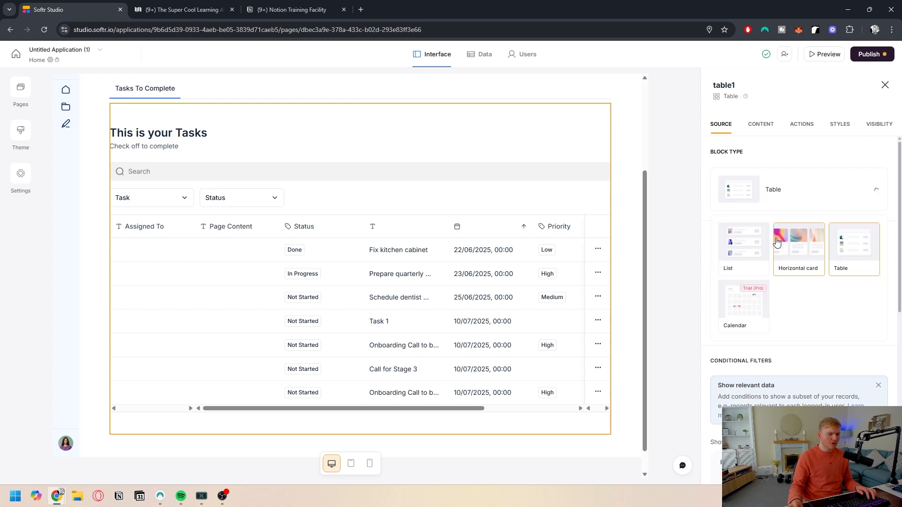
pyautogui.click(748, 245)
pyautogui.click(533, 302)
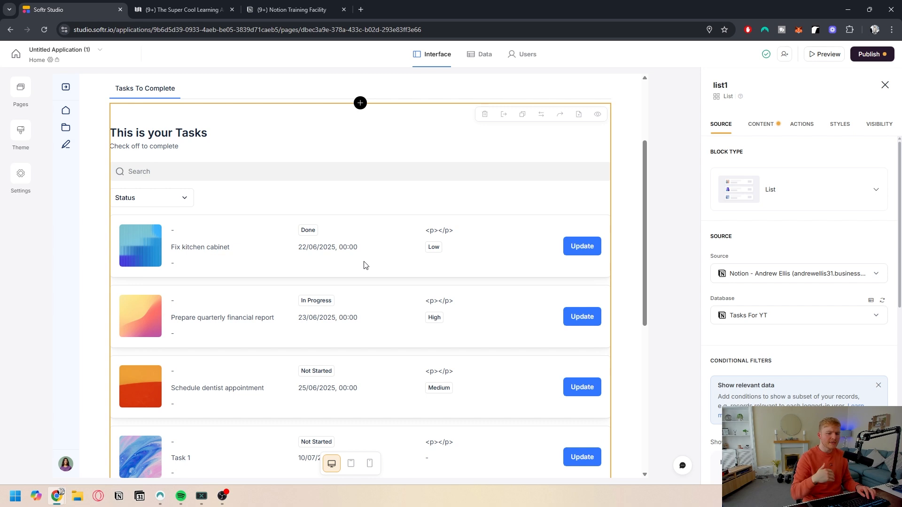
# Step: Delete the Update item button from the list's actions
pyautogui.scroll(-3, 413, 282)
pyautogui.scroll(3, 430, 293)
pyautogui.scroll(-1, 404, 273)
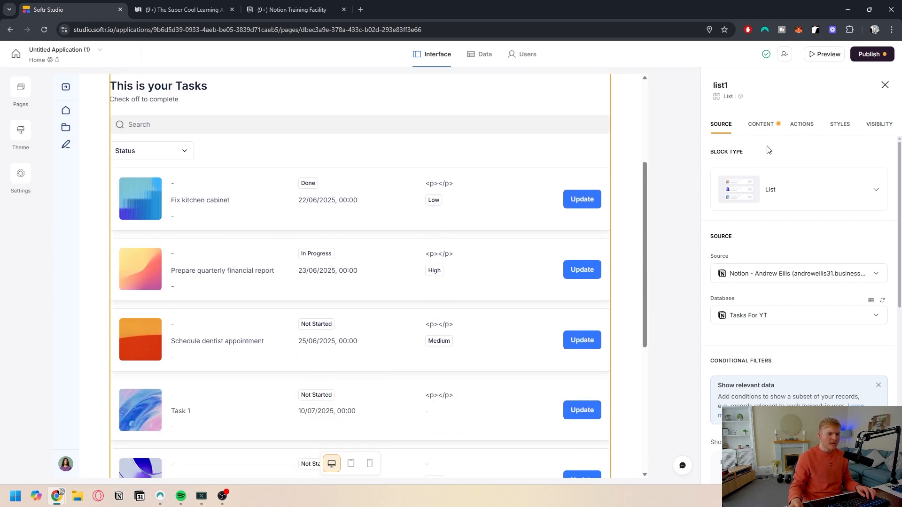
pyautogui.click(802, 125)
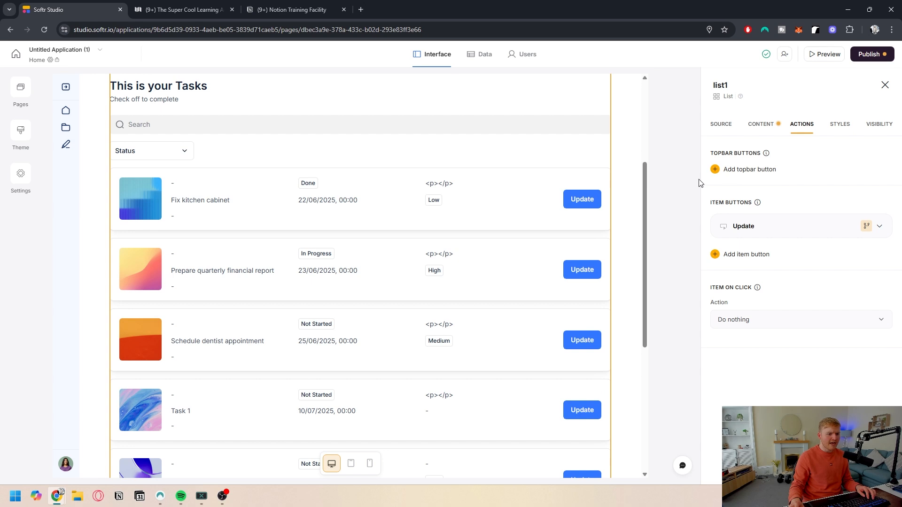
pyautogui.scroll(1, 465, 226)
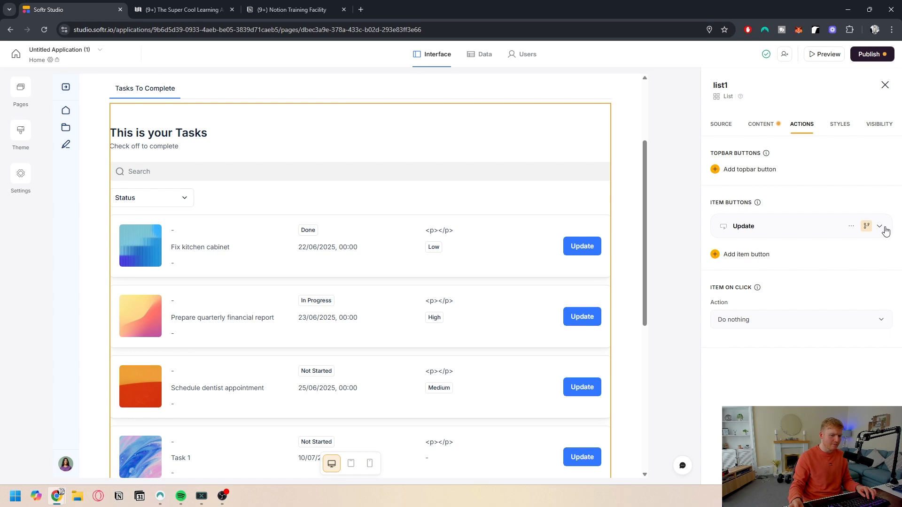
pyautogui.click(850, 226)
pyautogui.click(822, 264)
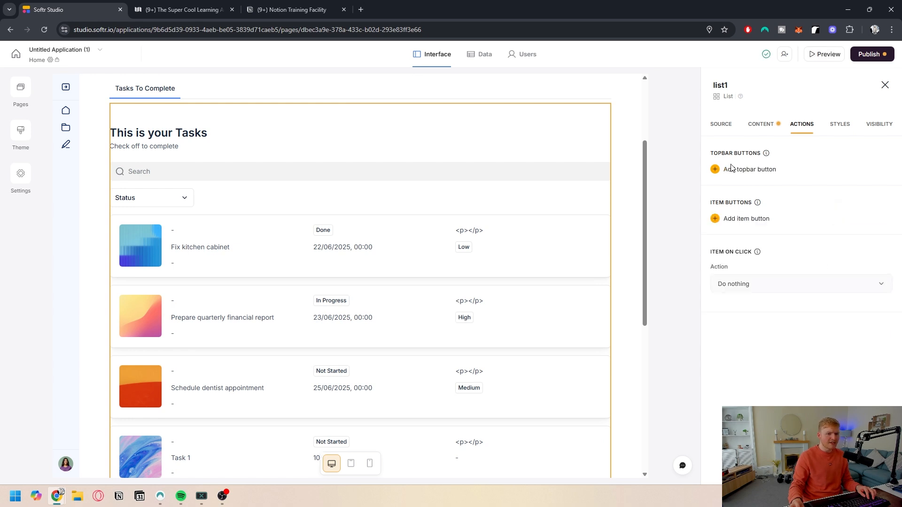
# Step: Add an Add record topbar button and label it "Add a Task"
pyautogui.click(735, 169)
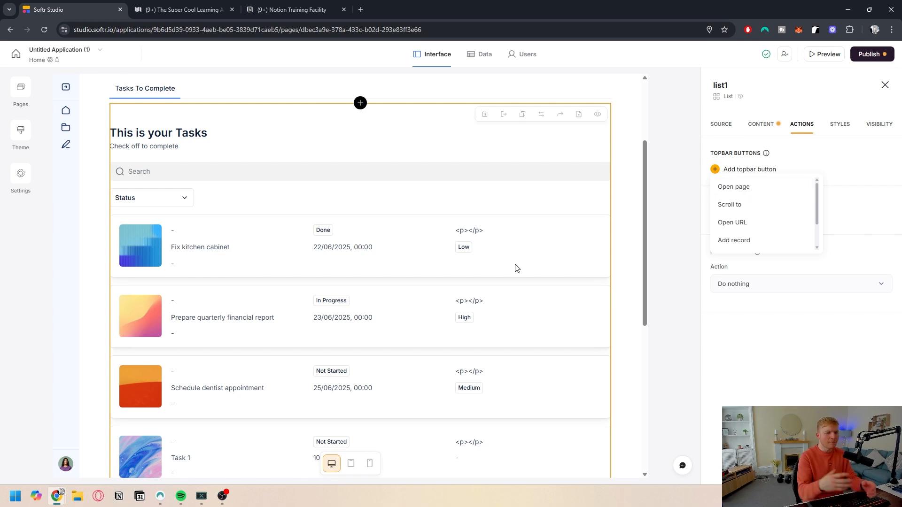
pyautogui.scroll(-1, 744, 211)
pyautogui.scroll(1, 747, 221)
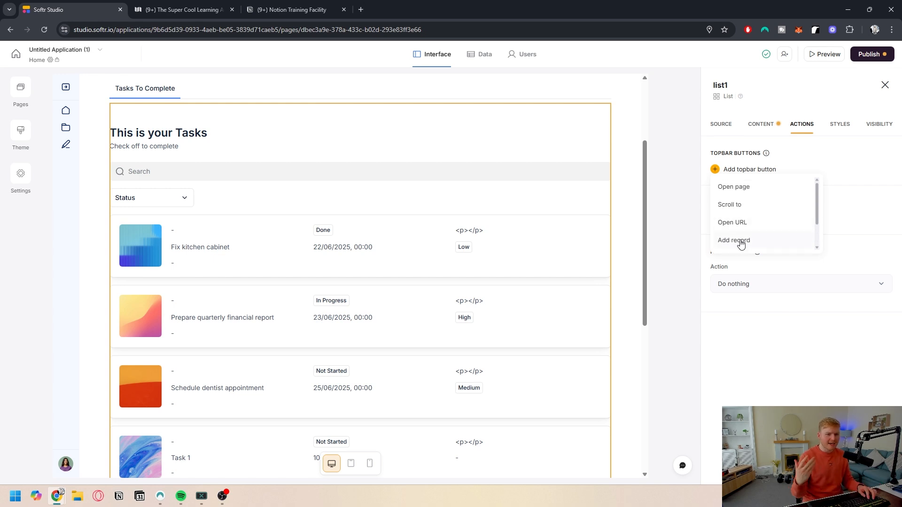
pyautogui.click(738, 241)
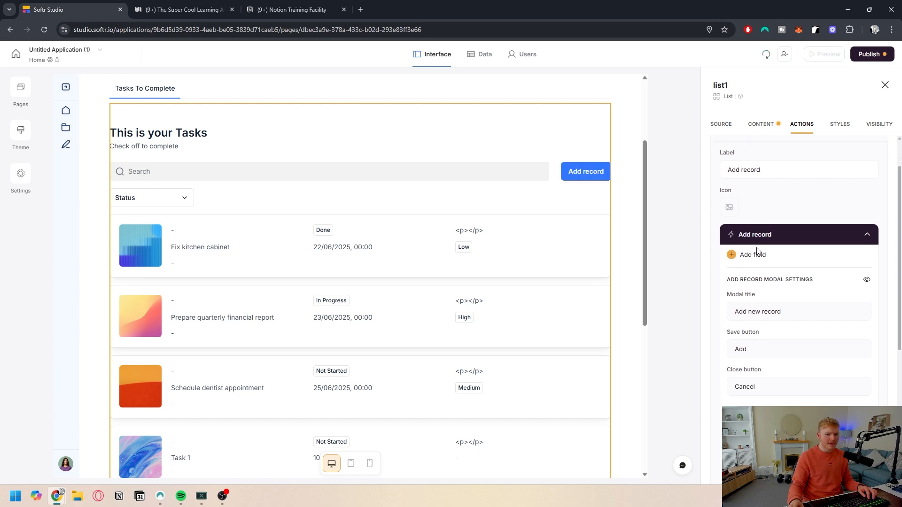
pyautogui.scroll(1, 761, 226)
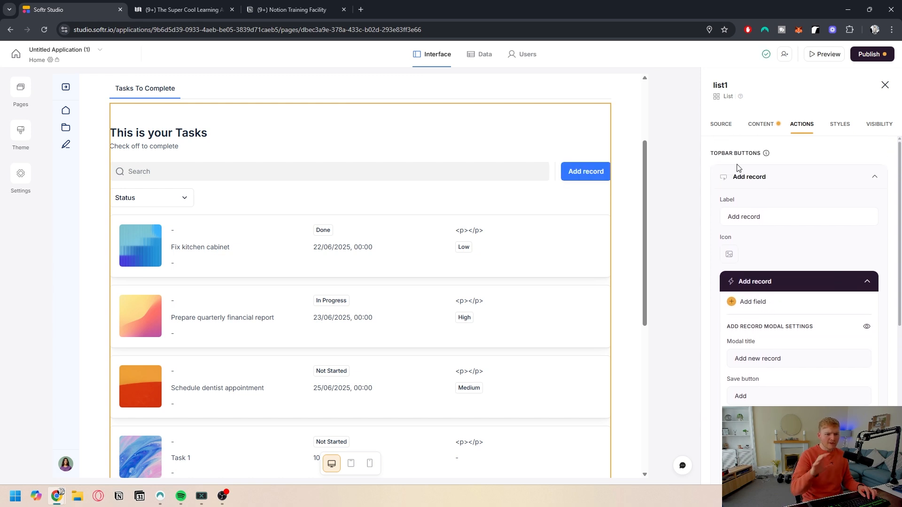
pyautogui.tripleClick(767, 218)
pyautogui.write('Add a Task')
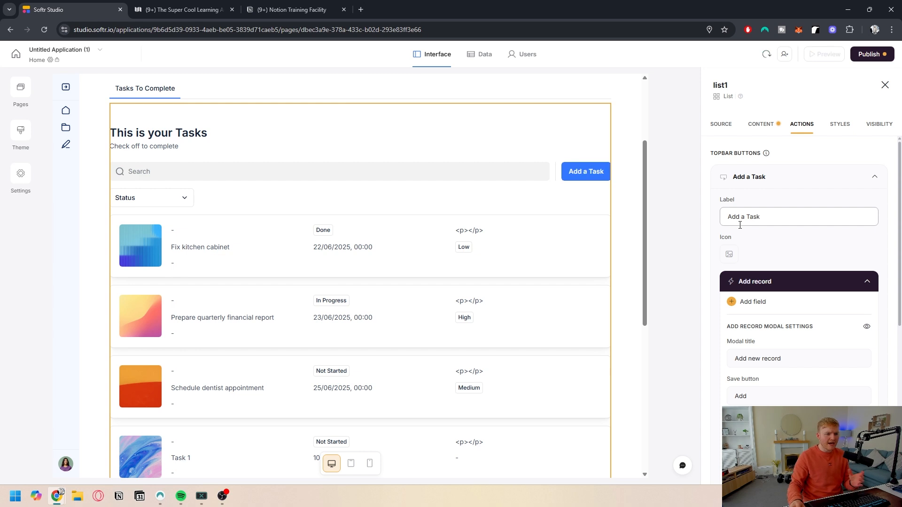
pyautogui.scroll(-2, 764, 282)
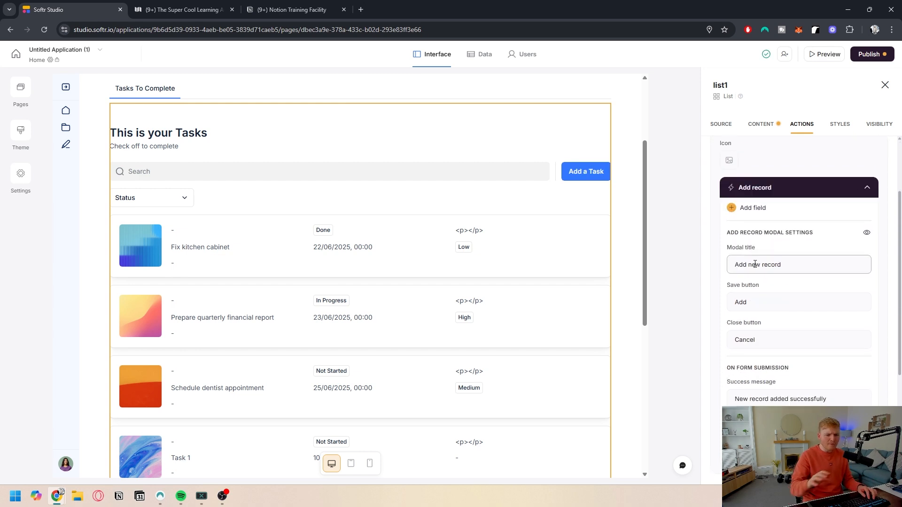
# Step: Add the Task, Due Date and Status fields as inputs to the Add a Task record form
pyautogui.click(765, 212)
pyautogui.click(630, 218)
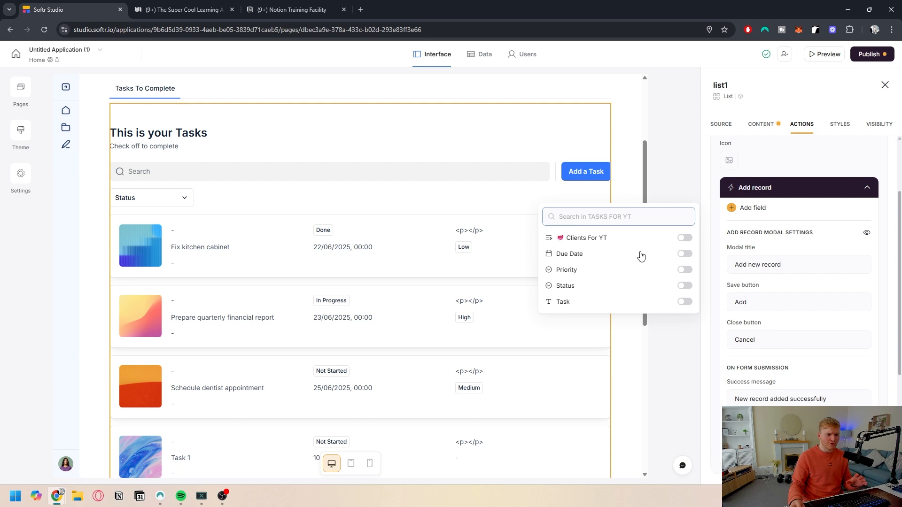
pyautogui.click(685, 303)
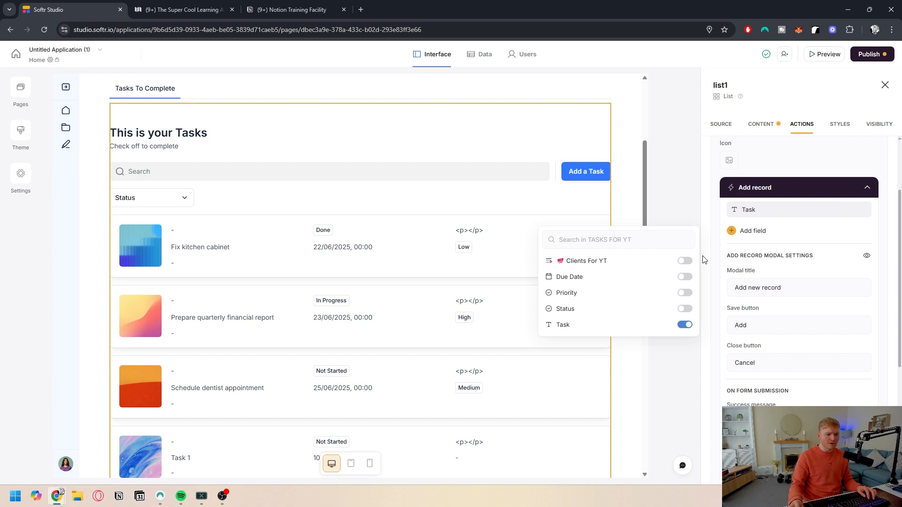
pyautogui.click(752, 230)
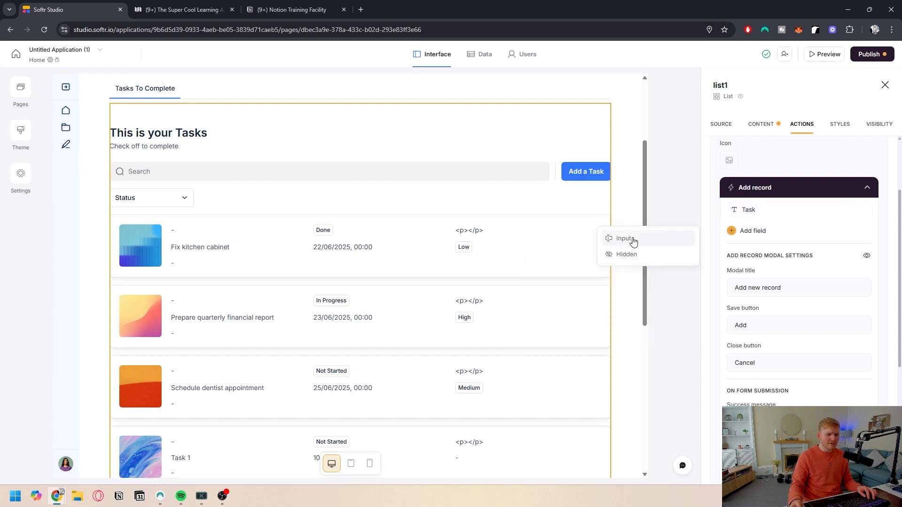
pyautogui.click(633, 240)
pyautogui.click(685, 277)
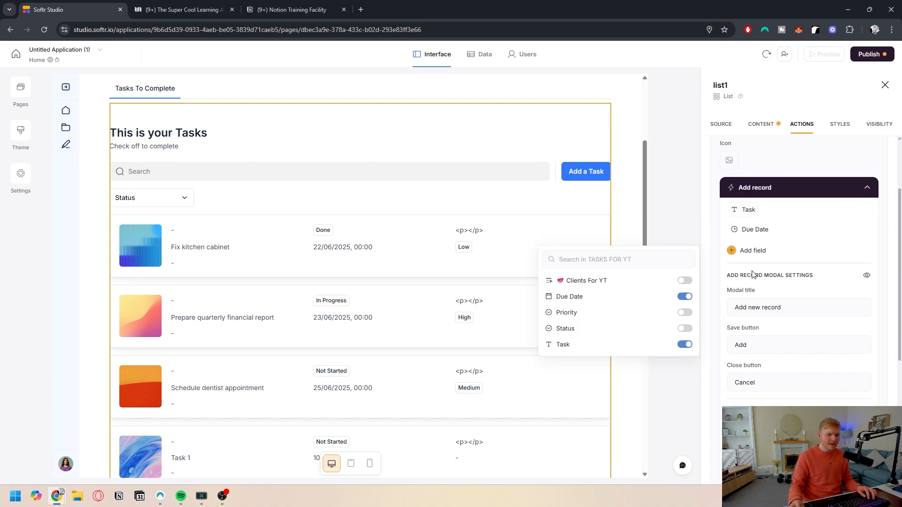
pyautogui.scroll(-2, 787, 293)
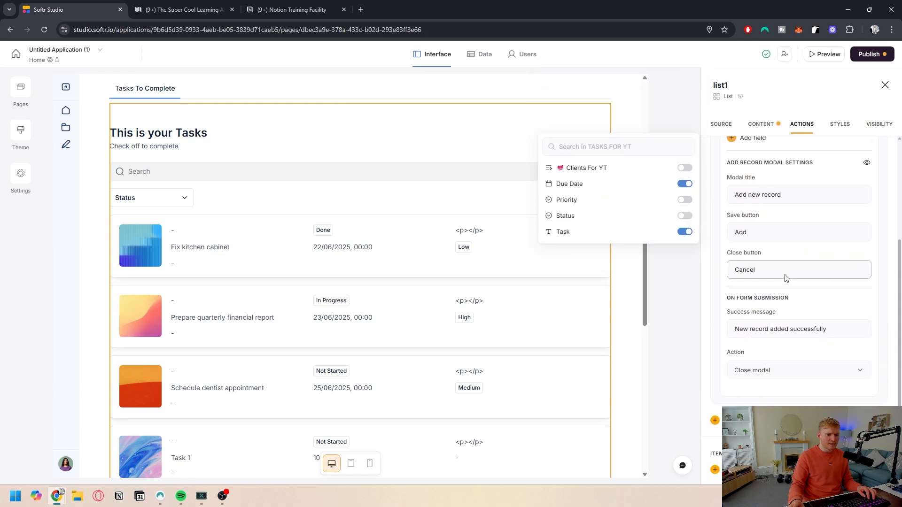
pyautogui.scroll(1, 785, 278)
pyautogui.click(684, 279)
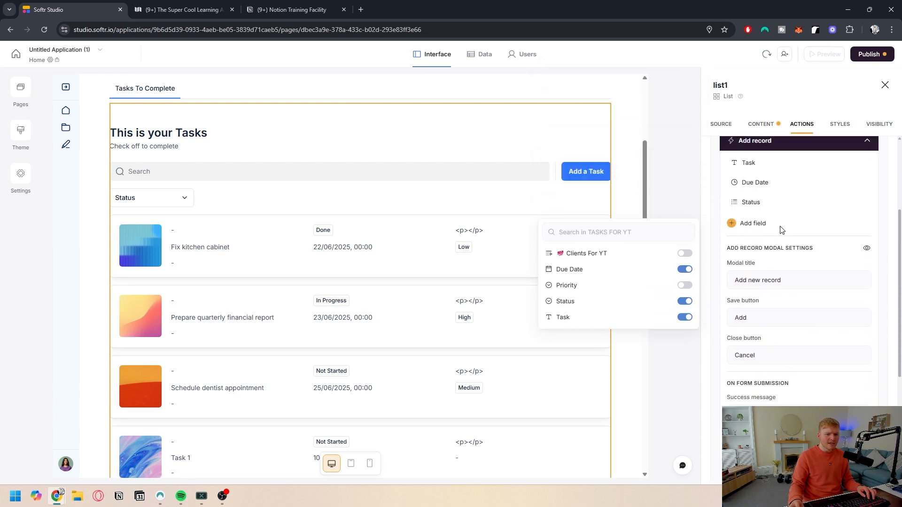
# Step: Set the Task input's placeholder to "Client Task"
pyautogui.click(771, 203)
pyautogui.scroll(2, 772, 234)
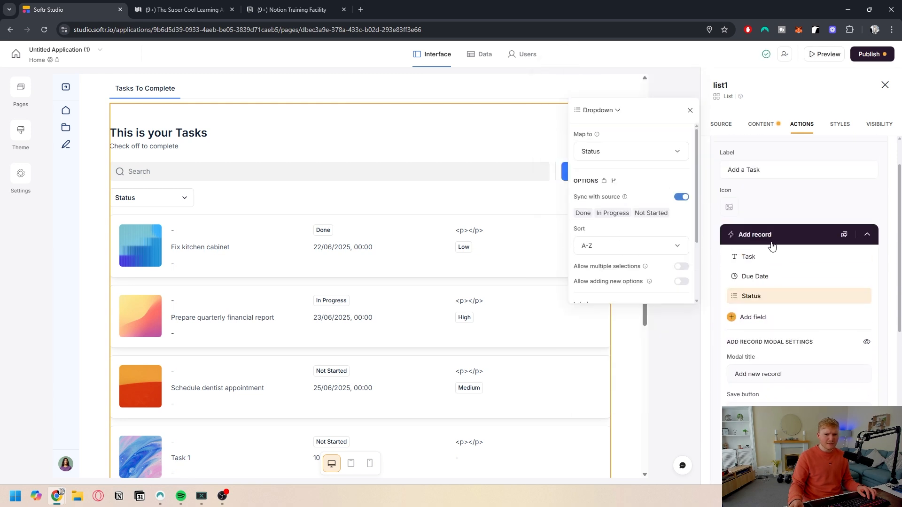
pyautogui.click(755, 280)
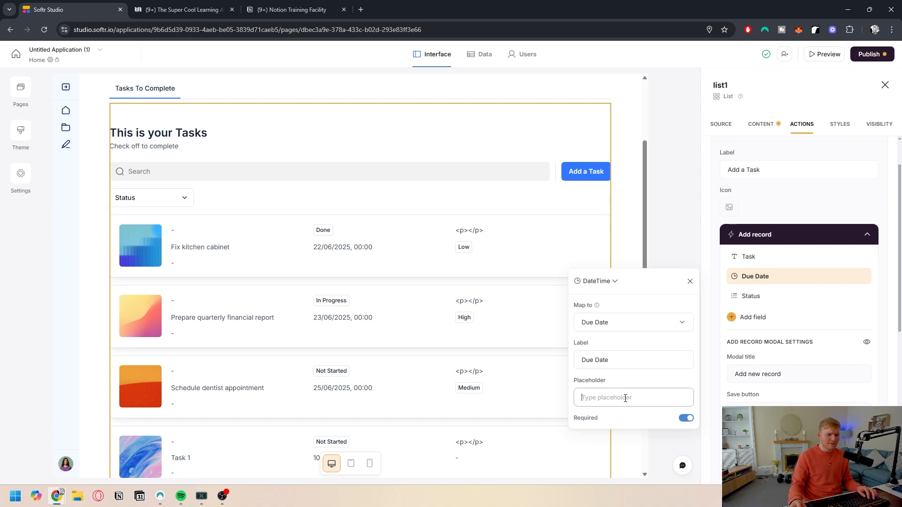
pyautogui.click(755, 264)
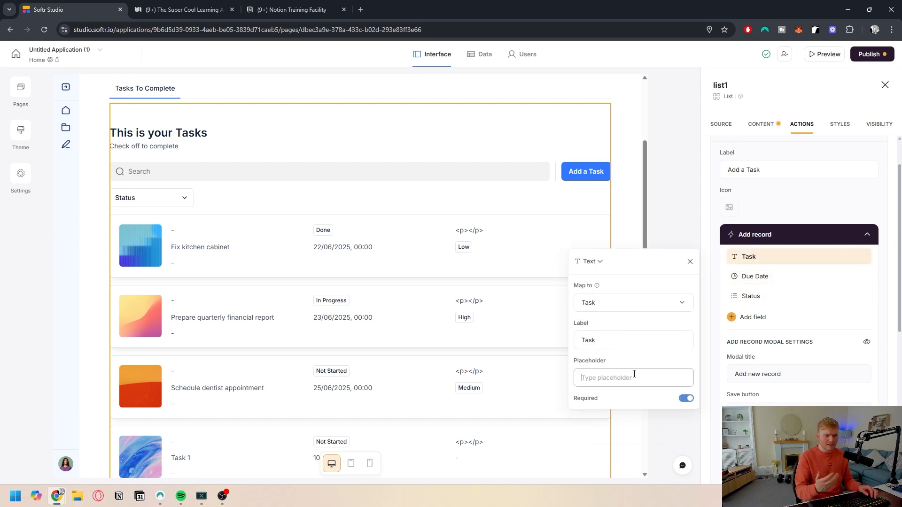
pyautogui.write('Client ')
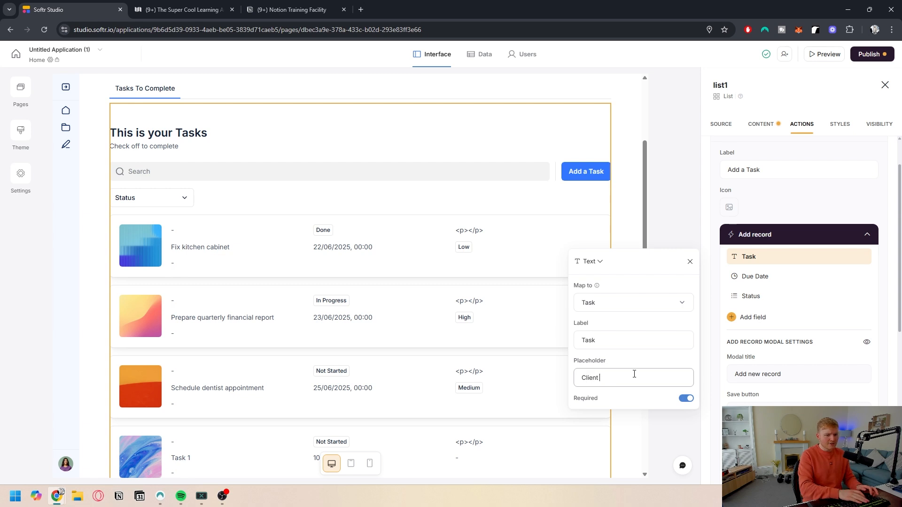
pyautogui.write('Task')
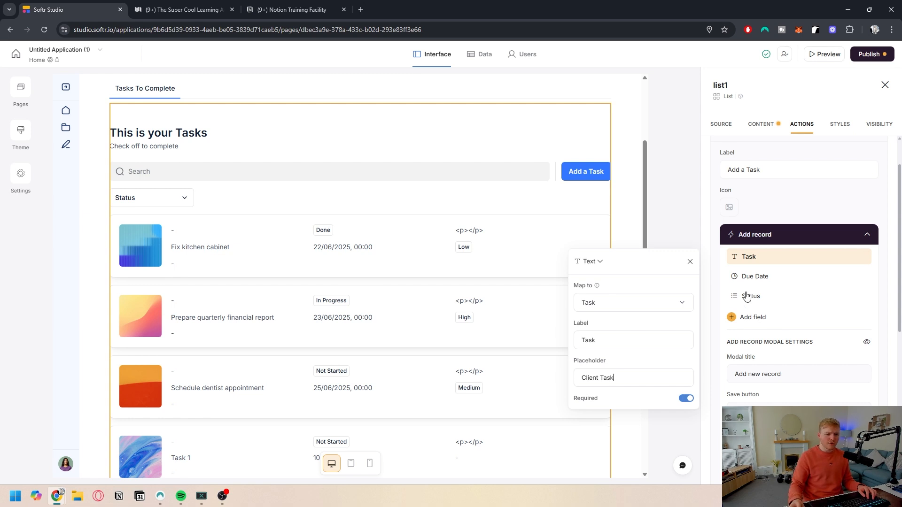
# Step: Review the Due Date and Status input settings, then collapse the Add a Task button settings
pyautogui.click(762, 278)
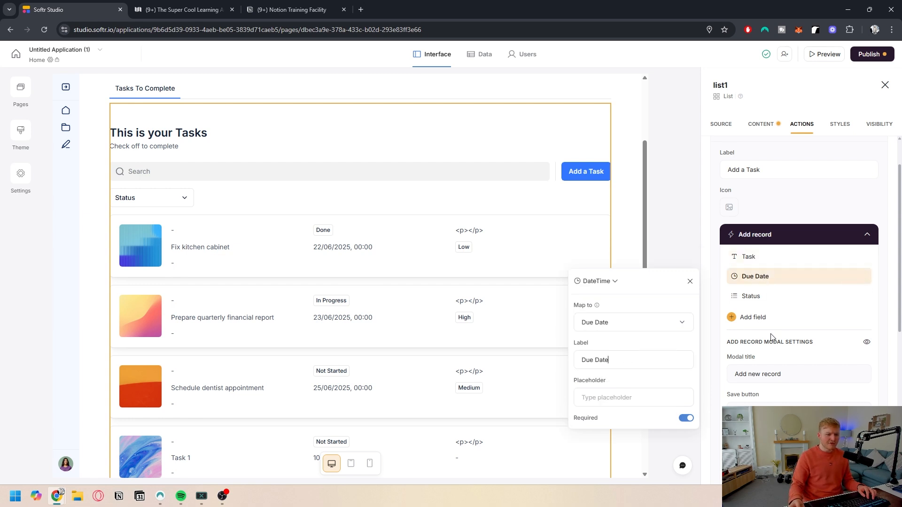
pyautogui.click(755, 296)
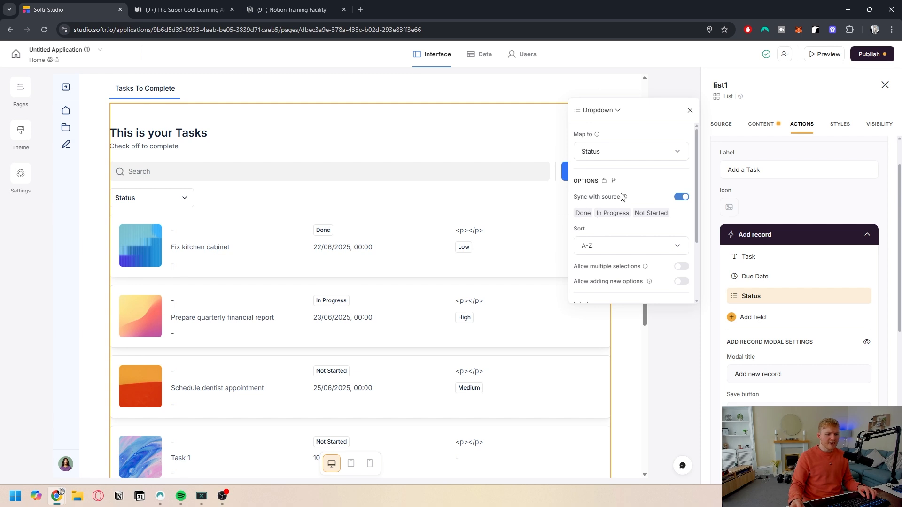
pyautogui.scroll(-2, 621, 262)
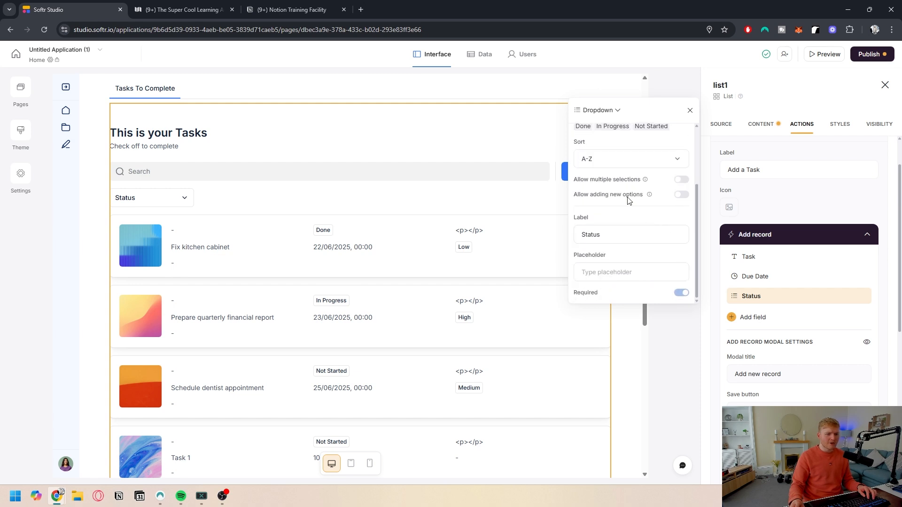
pyautogui.scroll(2, 619, 296)
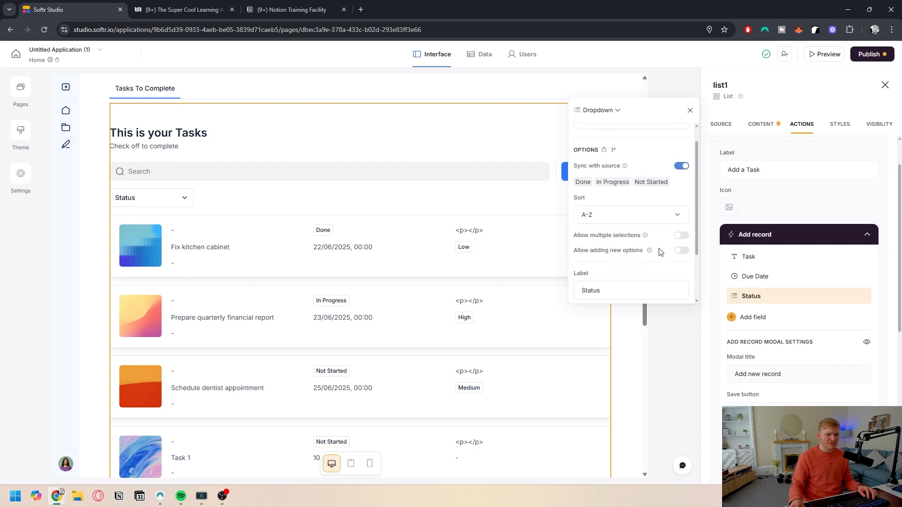
pyautogui.click(615, 151)
pyautogui.click(603, 196)
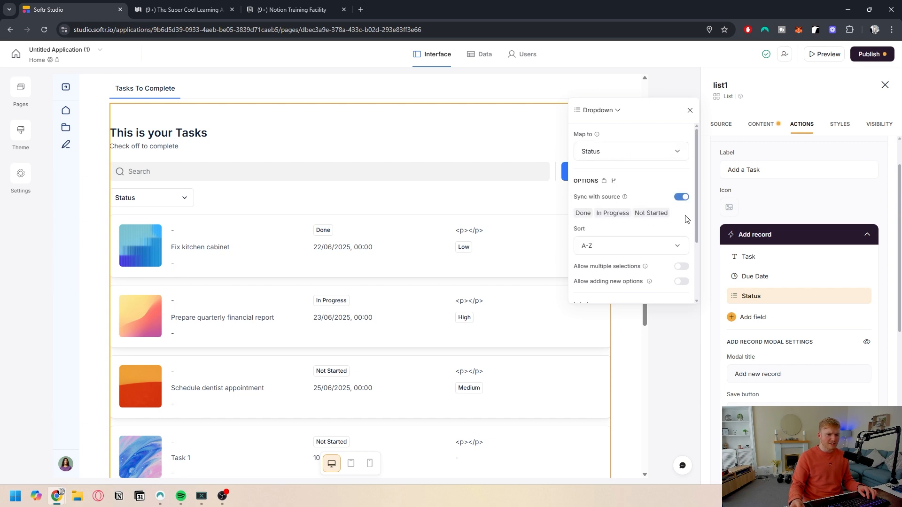
pyautogui.click(827, 213)
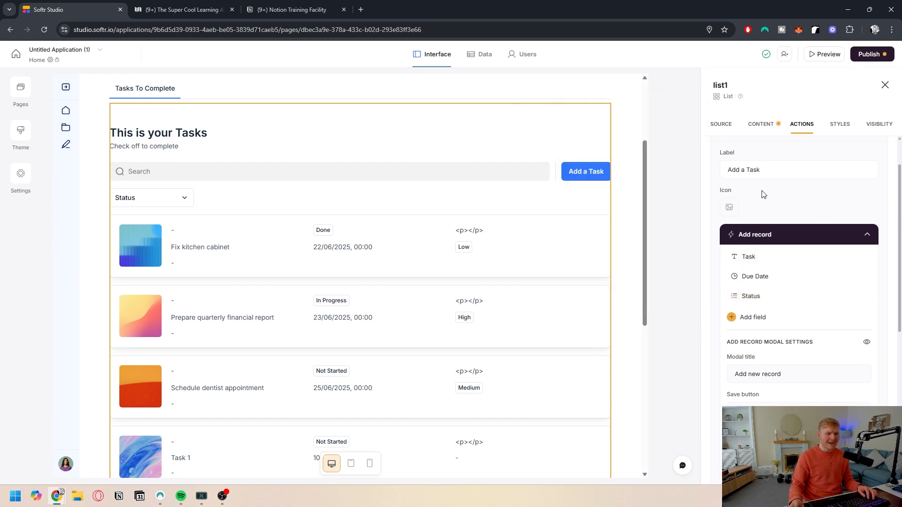
pyautogui.scroll(1, 757, 169)
pyautogui.click(757, 178)
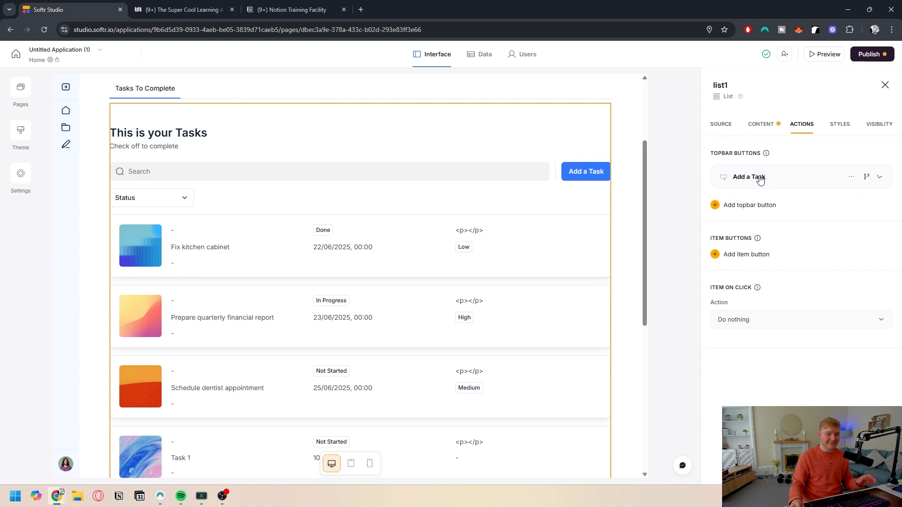
# Step: Add a One-click update item button to each task and label it "Complete"
pyautogui.click(757, 260)
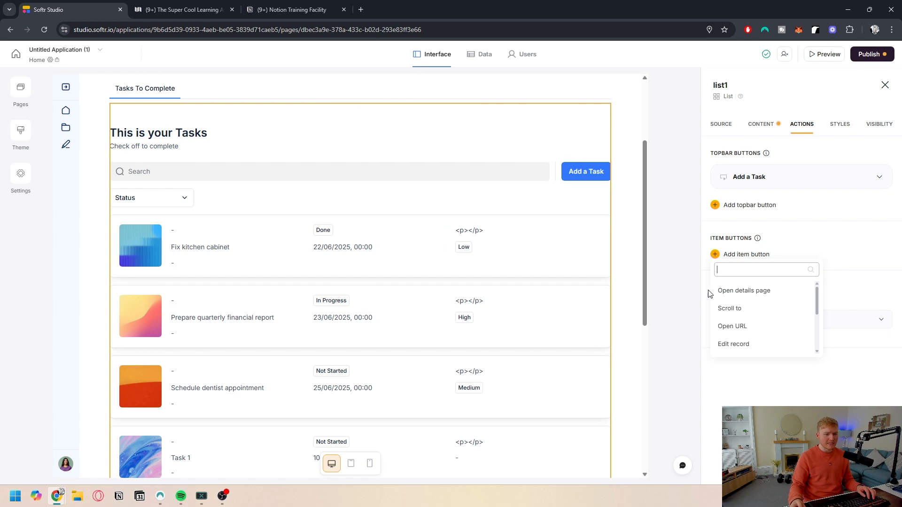
pyautogui.scroll(-2, 745, 292)
pyautogui.click(741, 316)
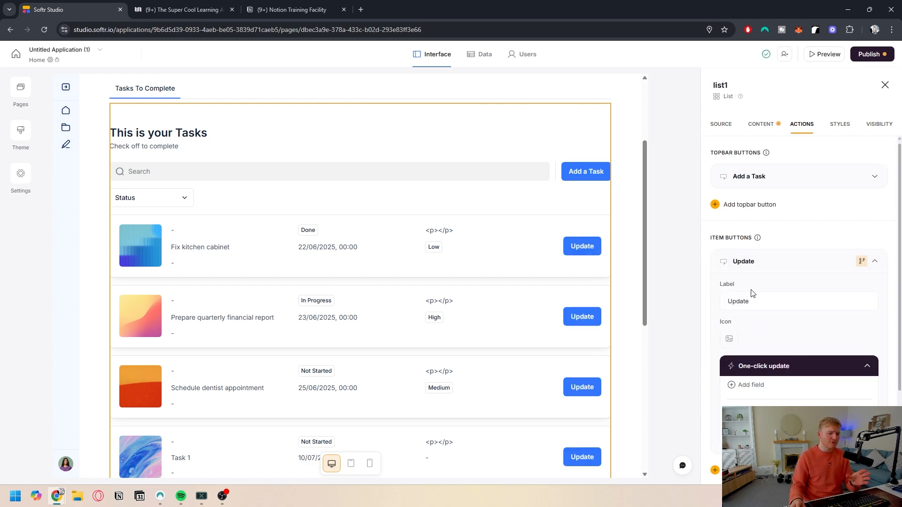
pyautogui.scroll(-2, 752, 296)
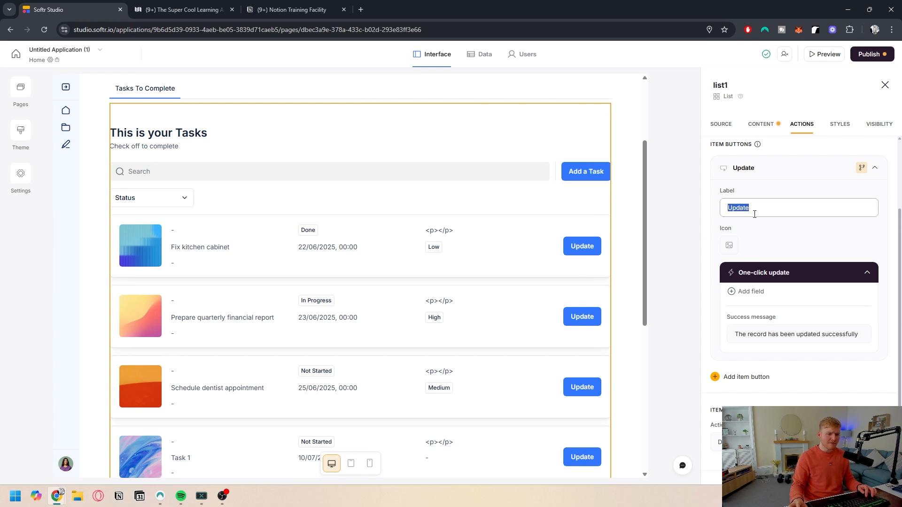
pyautogui.scroll(-1, 771, 263)
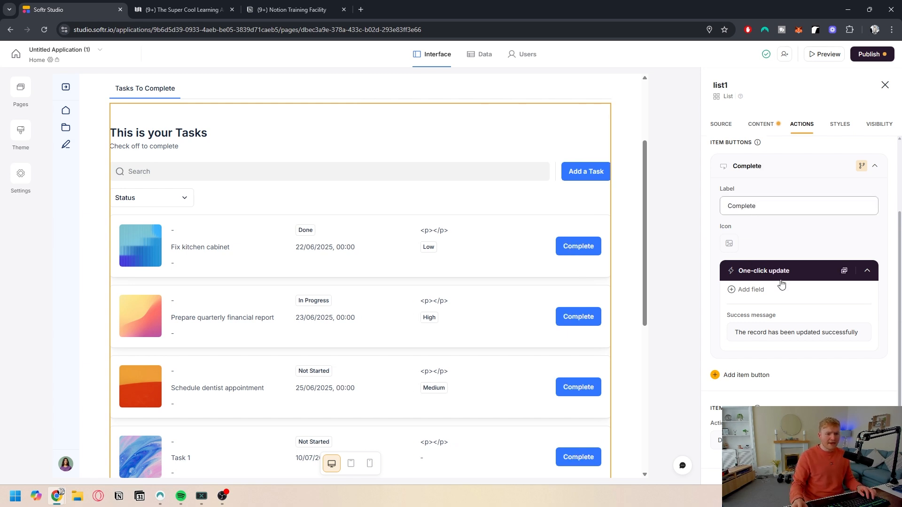
# Step: Add the Status field to the Complete button's one-click update, replacing the existing value
pyautogui.click(746, 258)
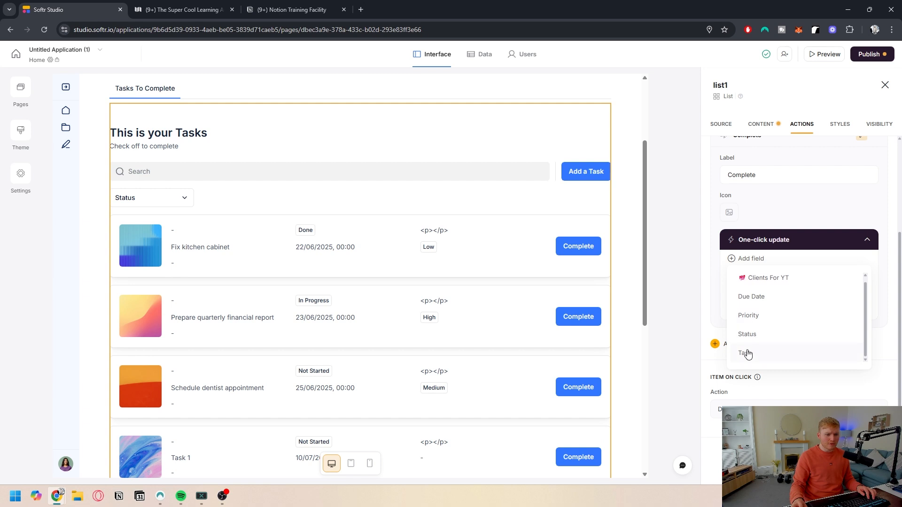
pyautogui.click(748, 334)
pyautogui.click(632, 329)
pyautogui.click(630, 324)
pyautogui.click(615, 362)
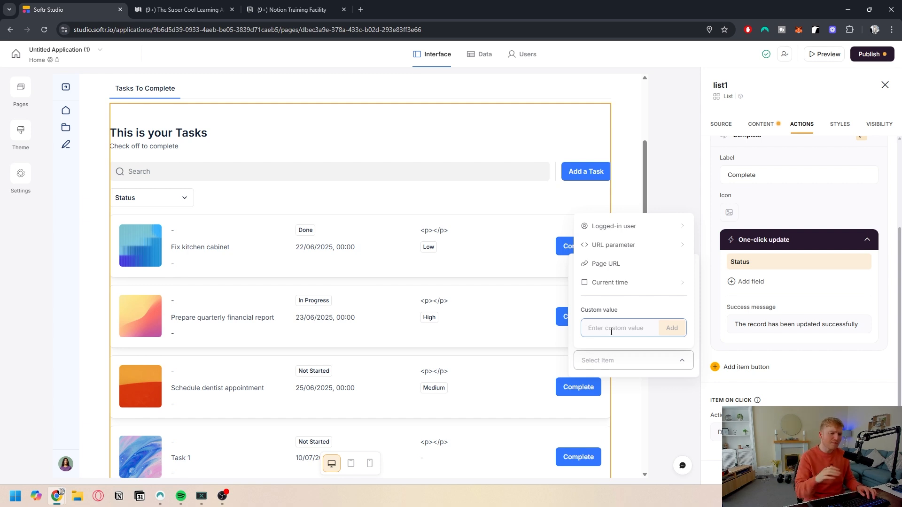
# Step: Set the Status replacement value to the custom value "Done", matching the Notion status options
pyautogui.hotkey('ctrl', 'Tab')
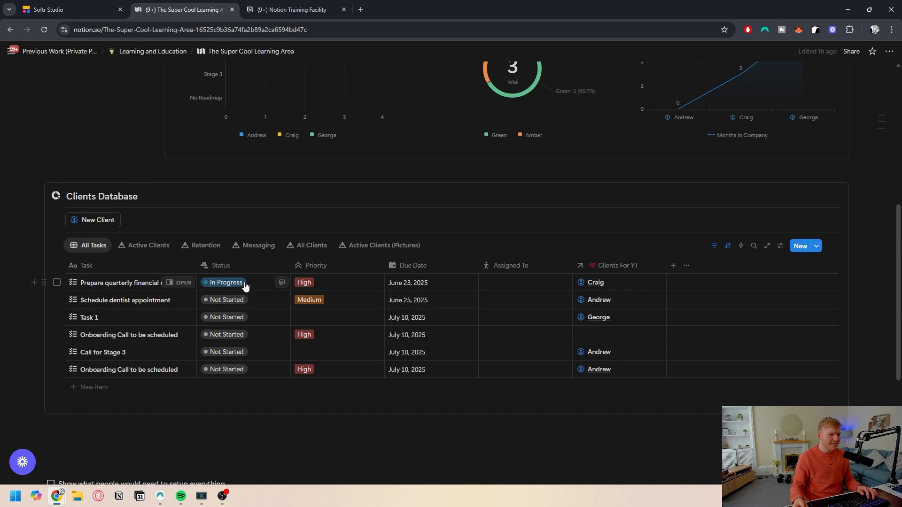
pyautogui.click(245, 284)
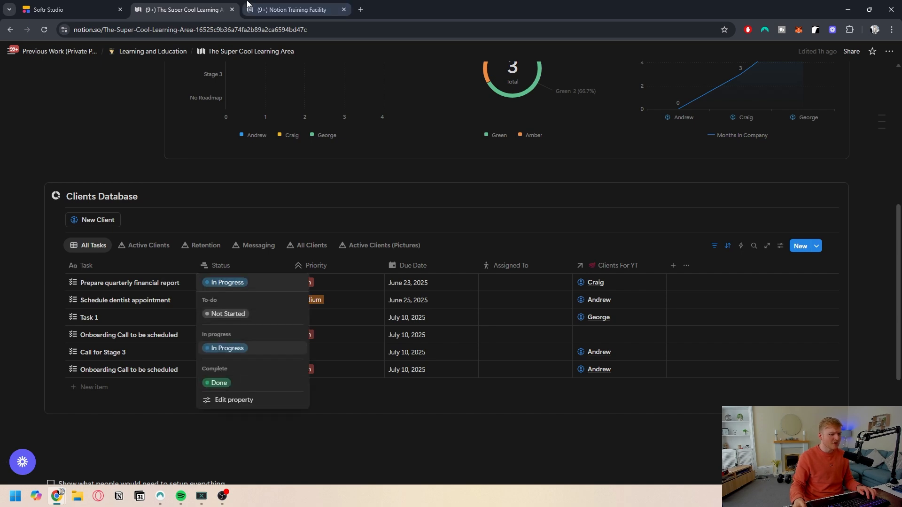
pyautogui.hotkey('ctrl', 'shift', 'Tab')
pyautogui.write('Done')
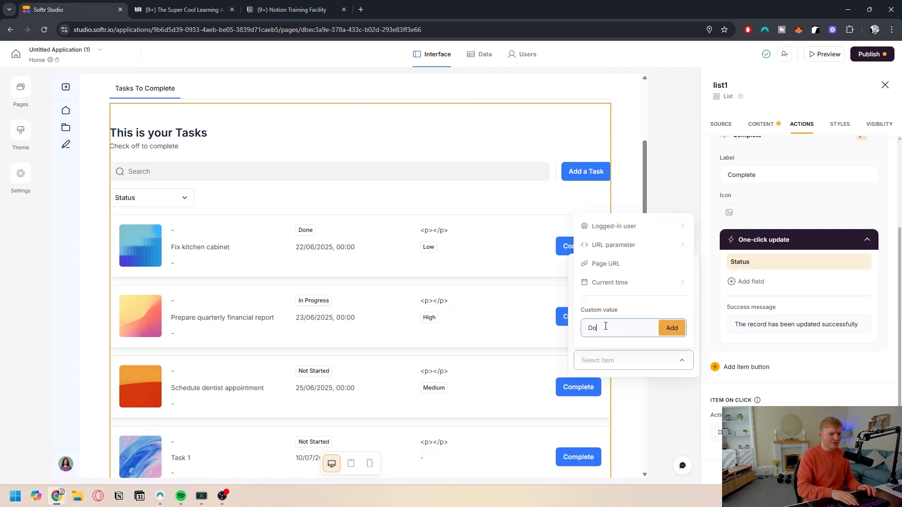
pyautogui.click(634, 360)
pyautogui.click(634, 361)
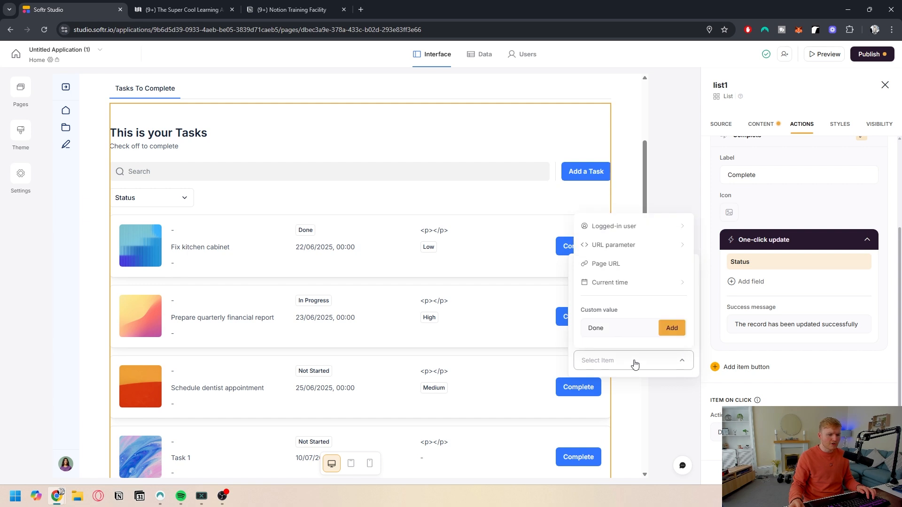
pyautogui.click(672, 328)
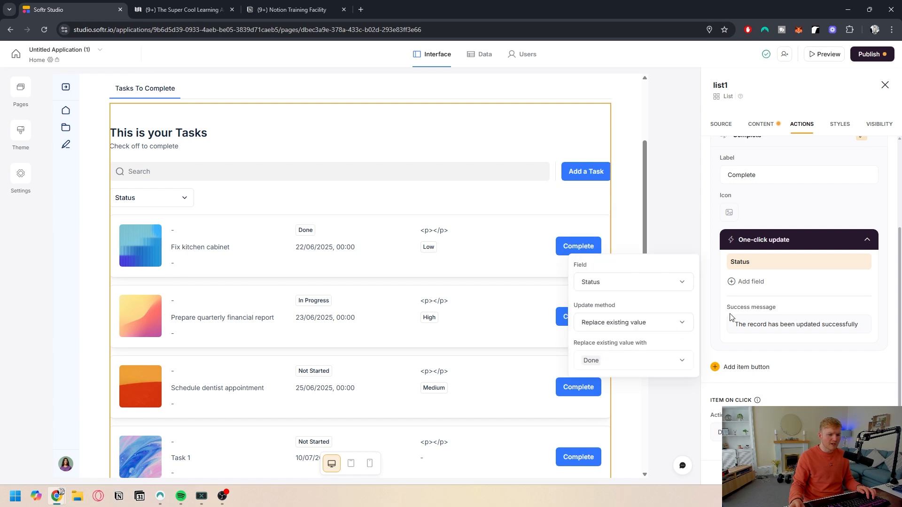
pyautogui.click(866, 242)
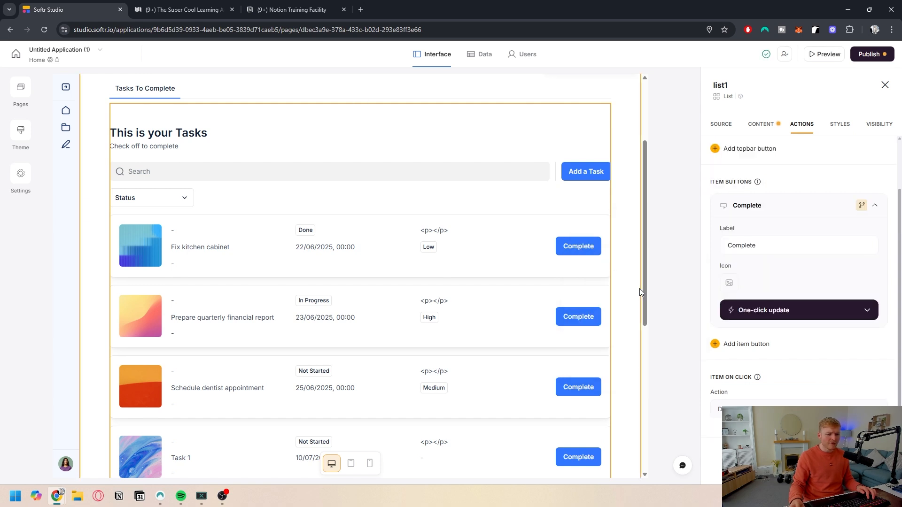
# Step: Examine the Status and Assigned To columns in the Notion clients database
pyautogui.scroll(-1, 430, 250)
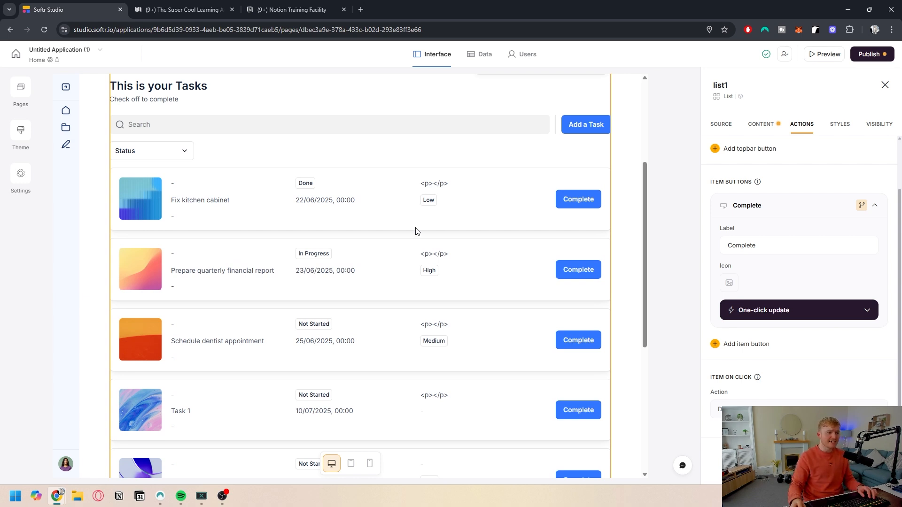
pyautogui.click(192, 9)
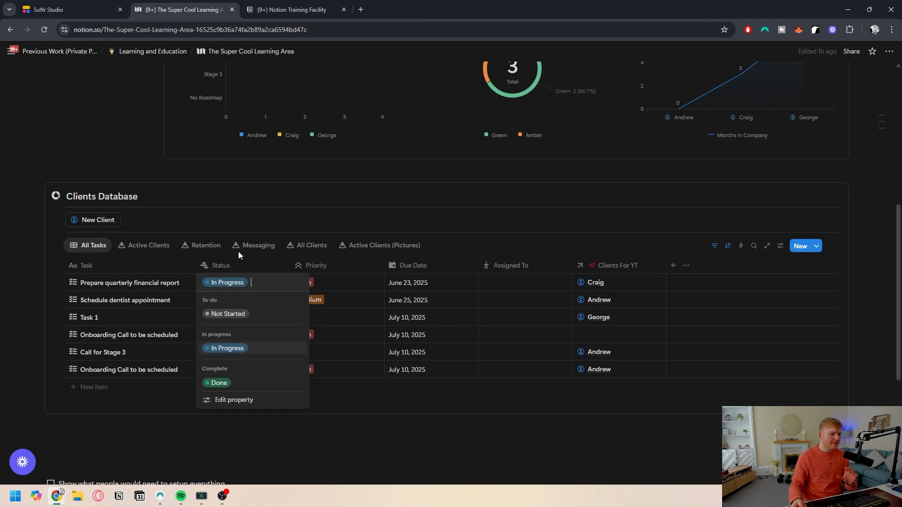
pyautogui.press('Escape')
pyautogui.click(486, 282)
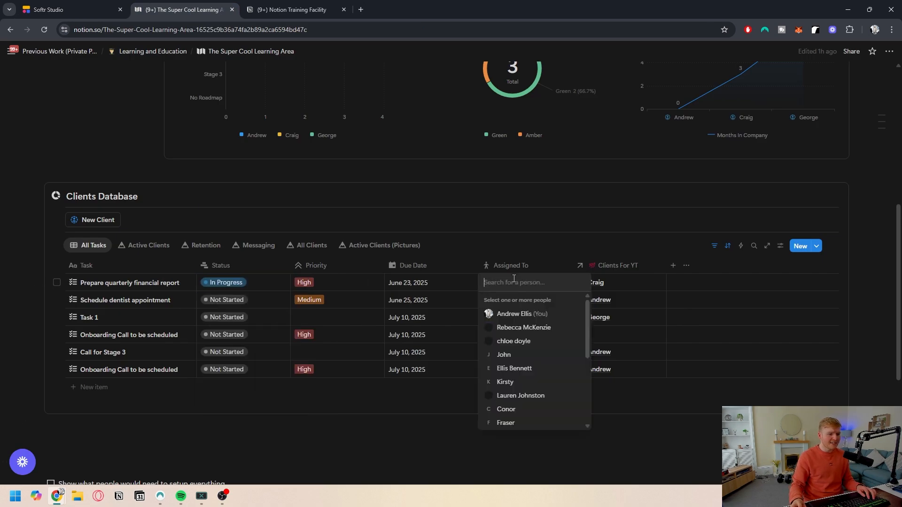
pyautogui.press('Escape')
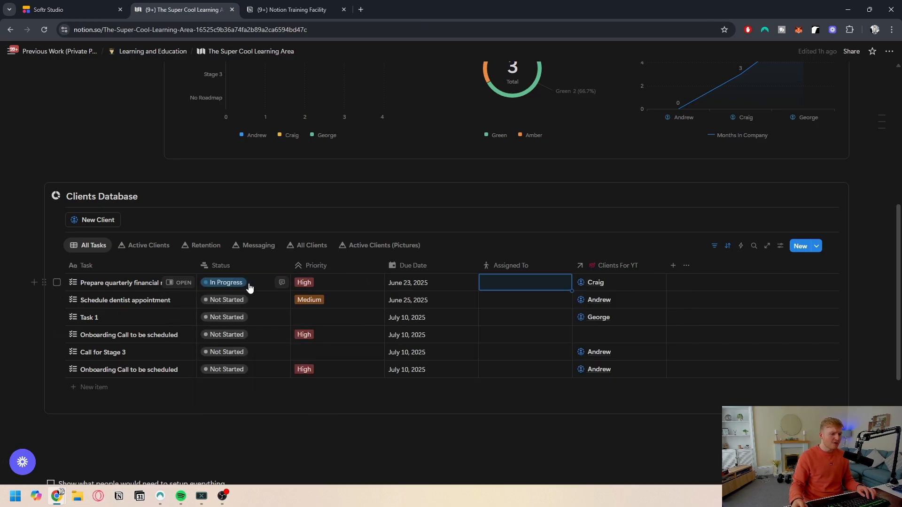
pyautogui.click(249, 284)
pyautogui.press('Escape')
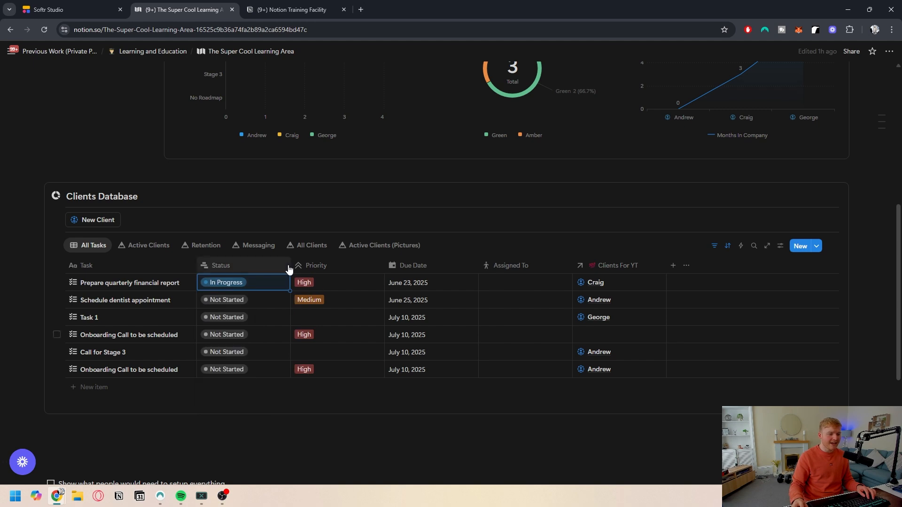
# Step: Return to Softr Studio and review the task list block's Task and Status filter settings
pyautogui.press('Right')
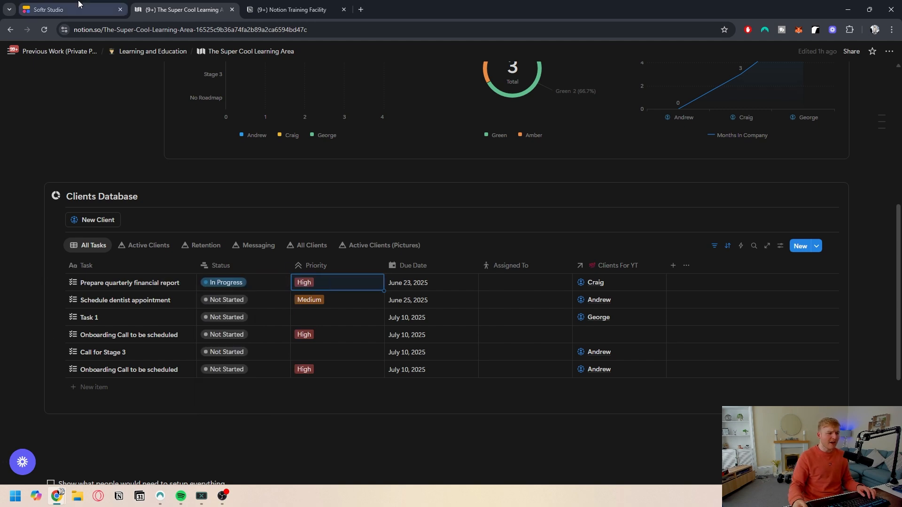
pyautogui.click(49, 9)
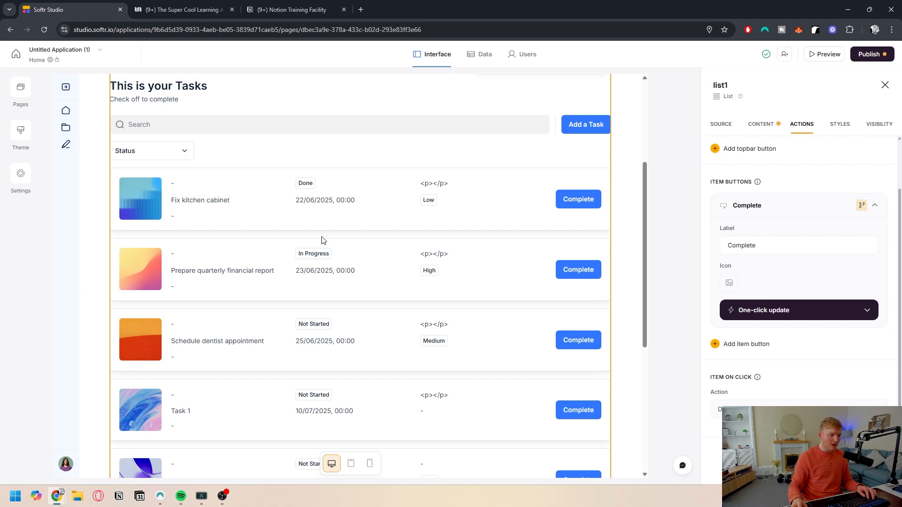
pyautogui.scroll(2, 322, 238)
pyautogui.click(762, 124)
pyautogui.scroll(-8, 760, 291)
pyautogui.scroll(-2, 751, 263)
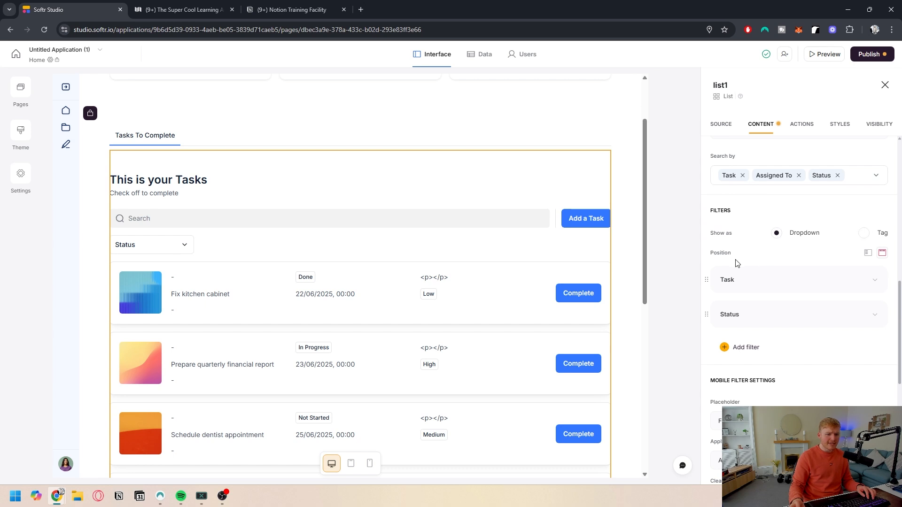
pyautogui.scroll(-1, 771, 296)
pyautogui.click(777, 275)
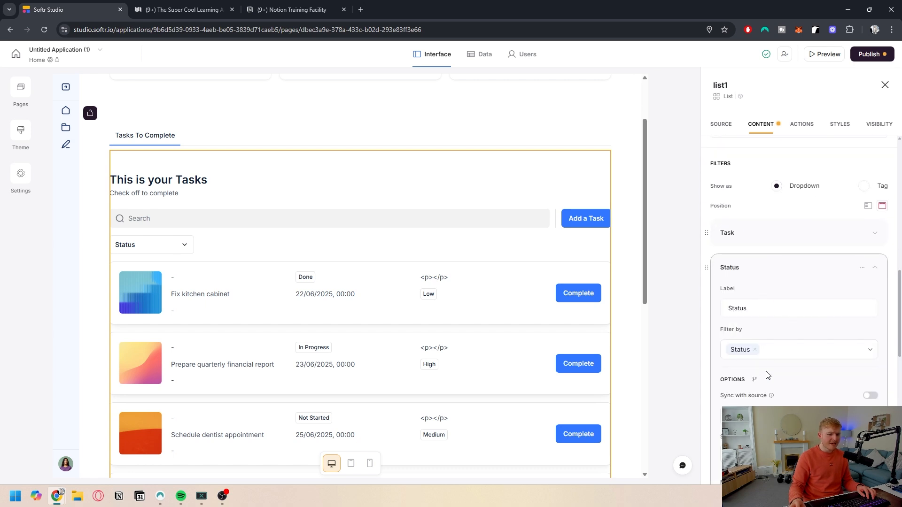
pyautogui.scroll(-2, 767, 374)
pyautogui.scroll(-1, 768, 372)
pyautogui.scroll(3, 768, 334)
pyautogui.click(765, 264)
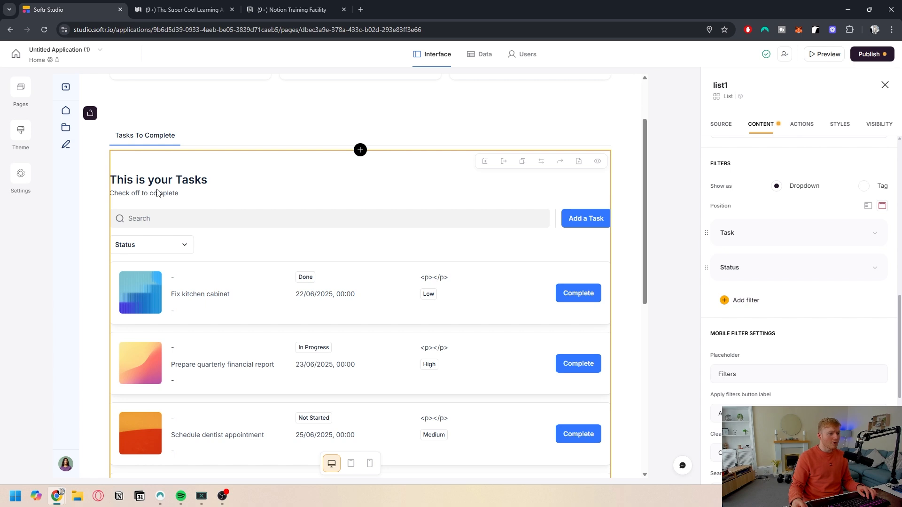
# Step: Restrict the task list block's visibility to logged-in users only
pyautogui.click(840, 124)
pyautogui.scroll(-1, 756, 262)
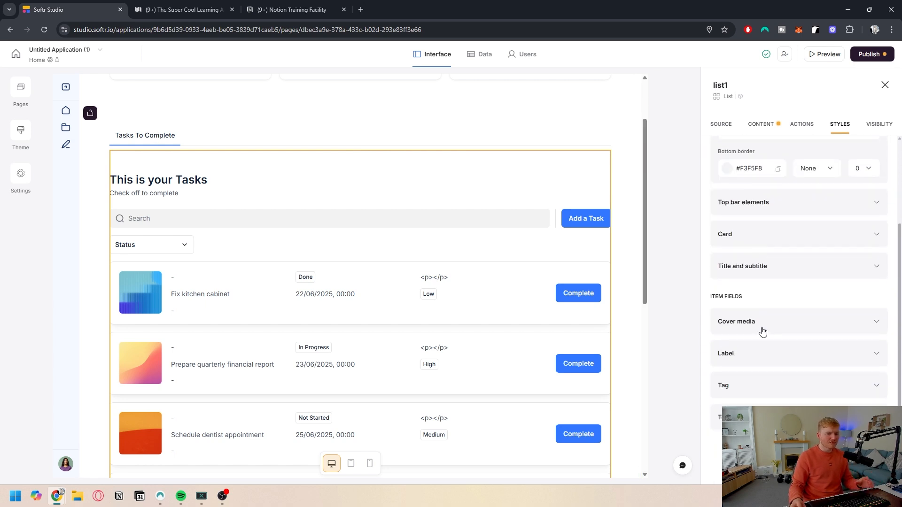
pyautogui.click(779, 270)
pyautogui.click(779, 270)
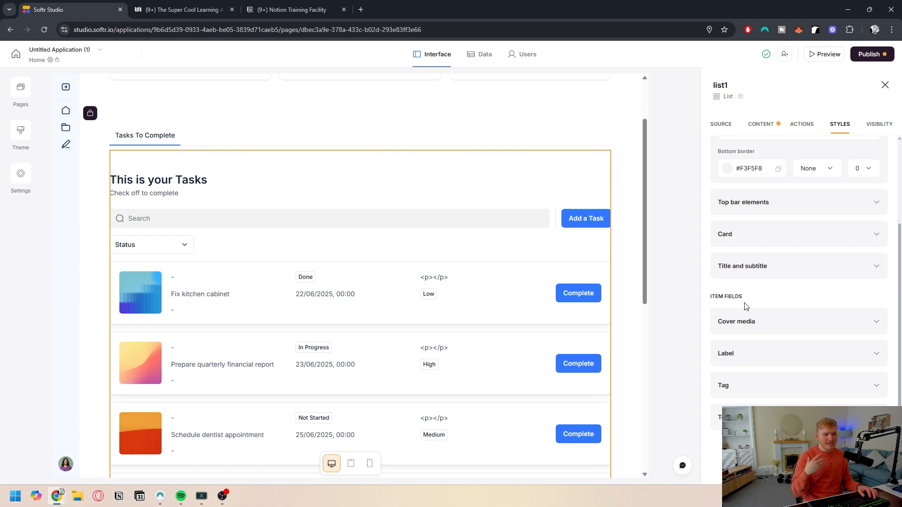
pyautogui.scroll(2, 747, 303)
pyautogui.click(873, 127)
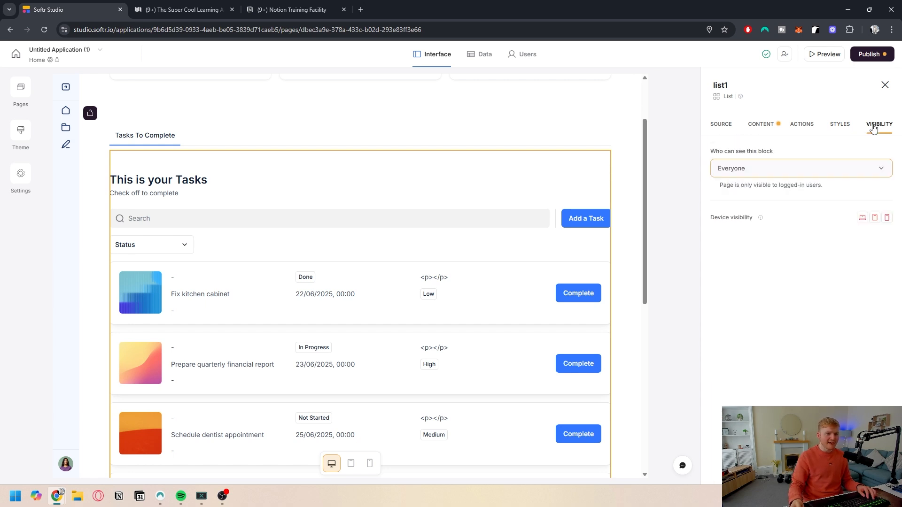
pyautogui.click(781, 174)
pyautogui.click(766, 217)
# Step: Remove the Task filter from the task list and open the Status filter's settings
pyautogui.click(721, 127)
pyautogui.scroll(-10, 821, 240)
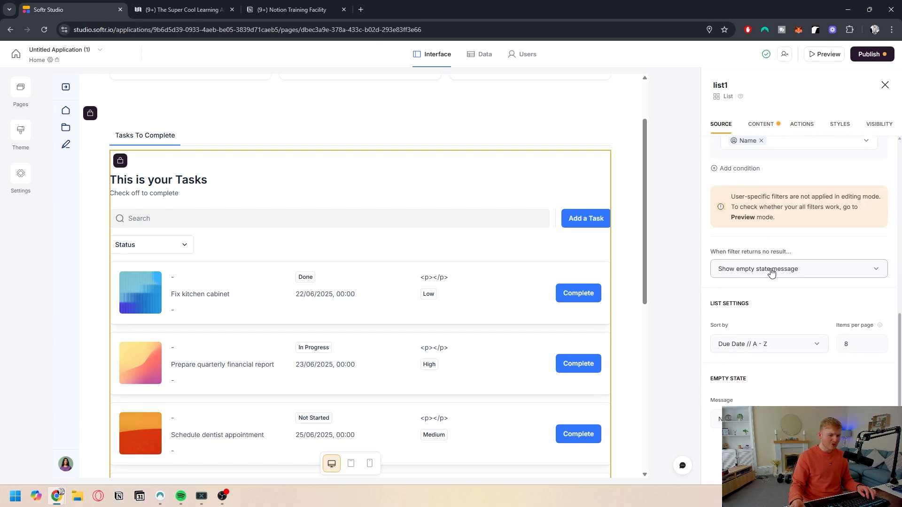
pyautogui.scroll(-2, 331, 253)
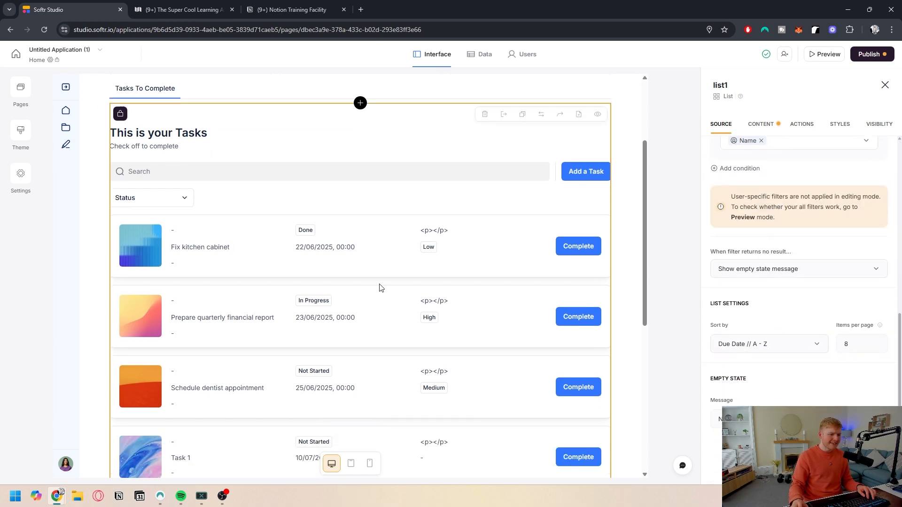
pyautogui.scroll(2, 397, 265)
pyautogui.click(771, 126)
pyautogui.scroll(-8, 775, 282)
pyautogui.scroll(-4, 778, 285)
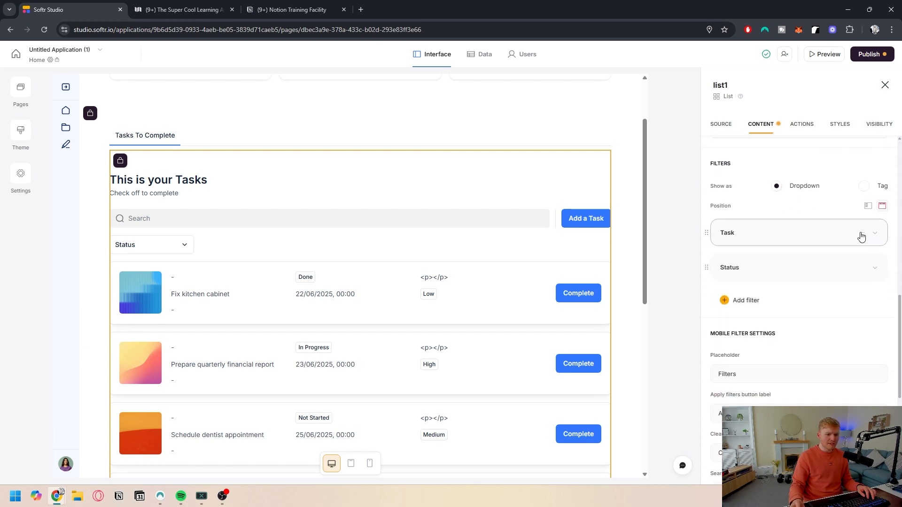
pyautogui.click(833, 252)
pyautogui.click(783, 235)
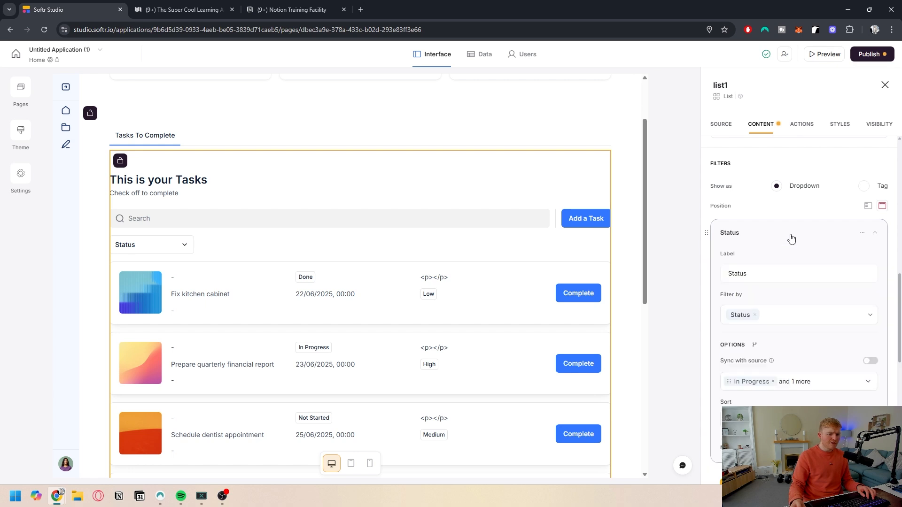
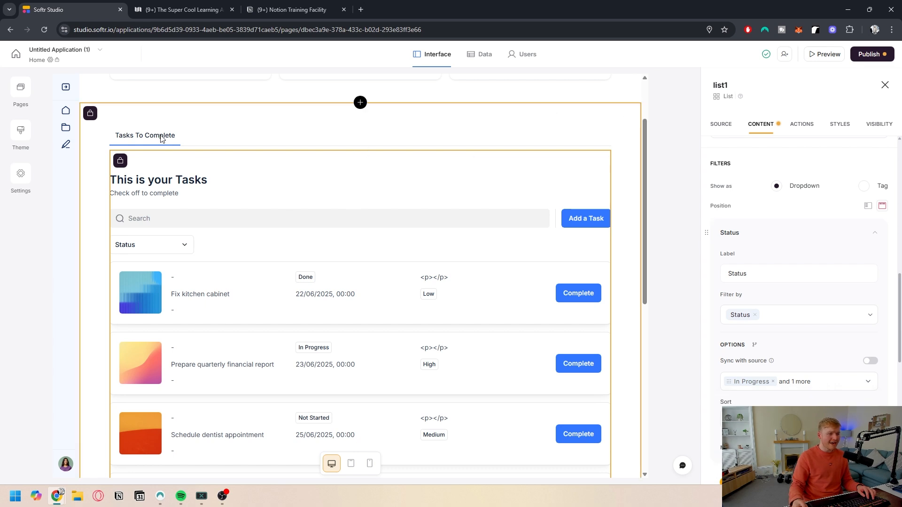
# Step: Add a second tab named Completed Tasks to the tab container
pyautogui.click(719, 125)
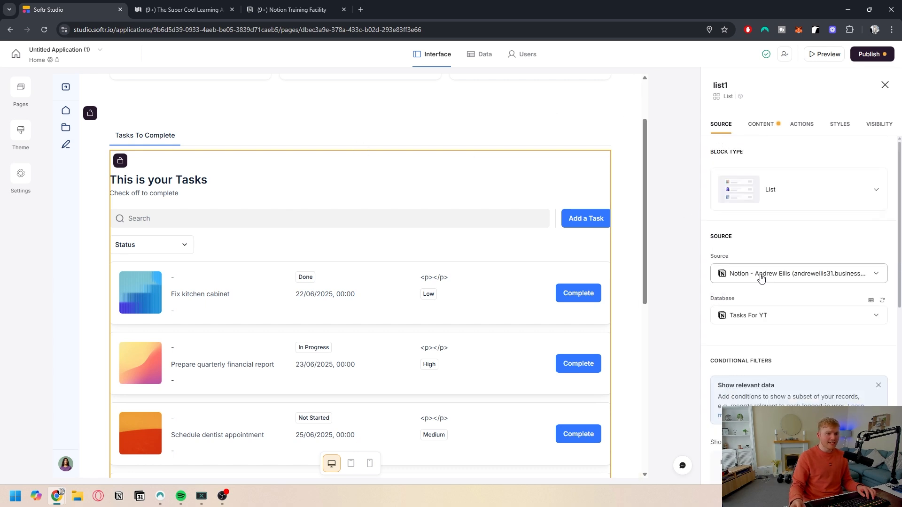
pyautogui.click(244, 125)
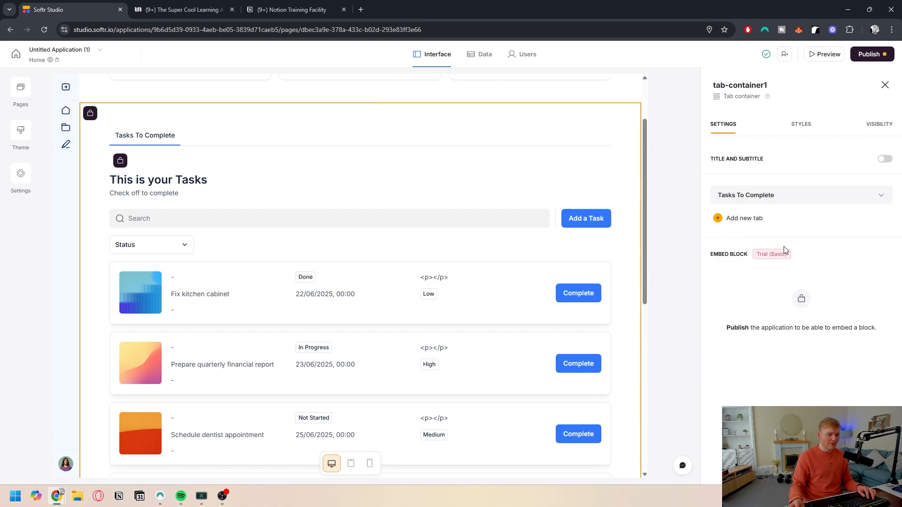
pyautogui.click(742, 220)
pyautogui.write('Completed ta')
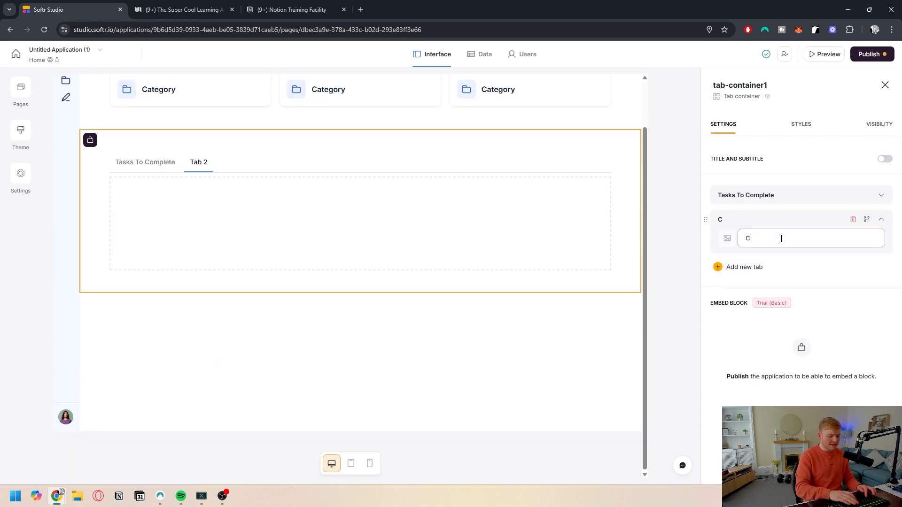
pyautogui.press('BackSpace')
pyautogui.press('BackSpace')
pyautogui.write('Tasks')
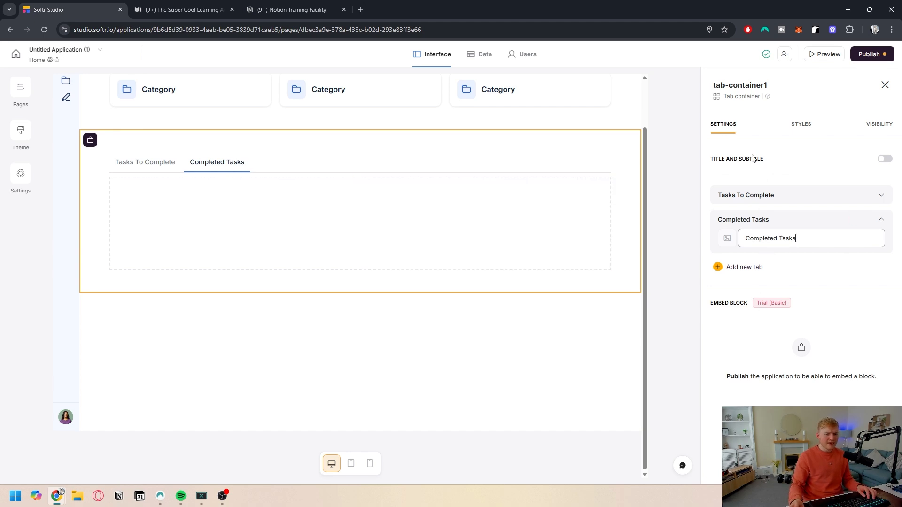
# Step: Add a Table block to the Completed Tasks tab, sourced from the Tasks For YT database
pyautogui.click(360, 223)
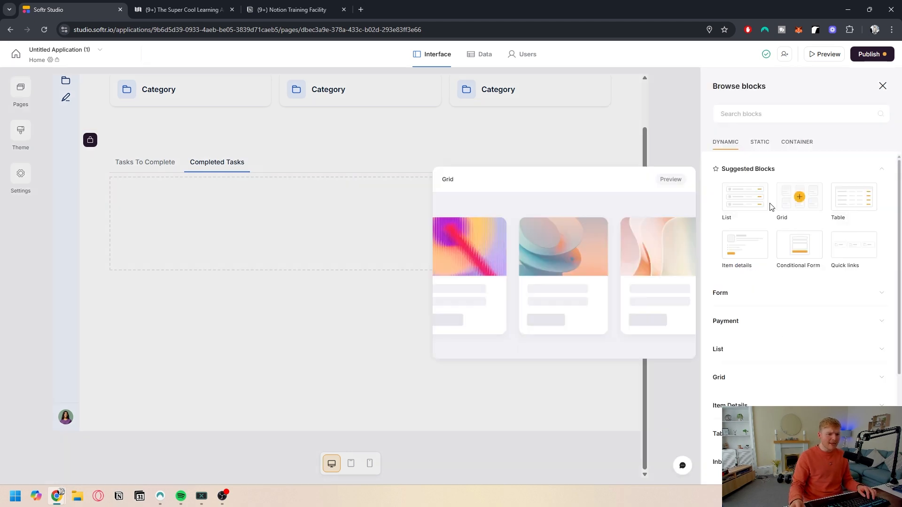
pyautogui.click(853, 197)
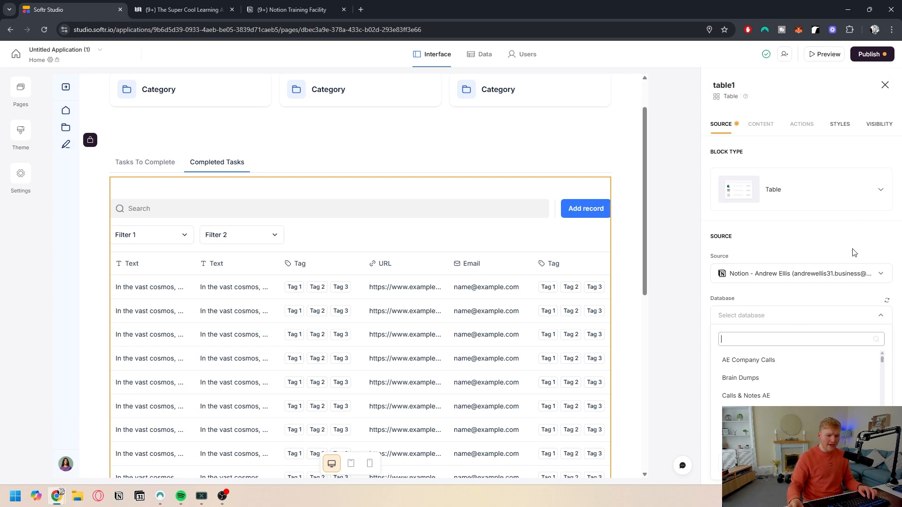
pyautogui.write('tasks')
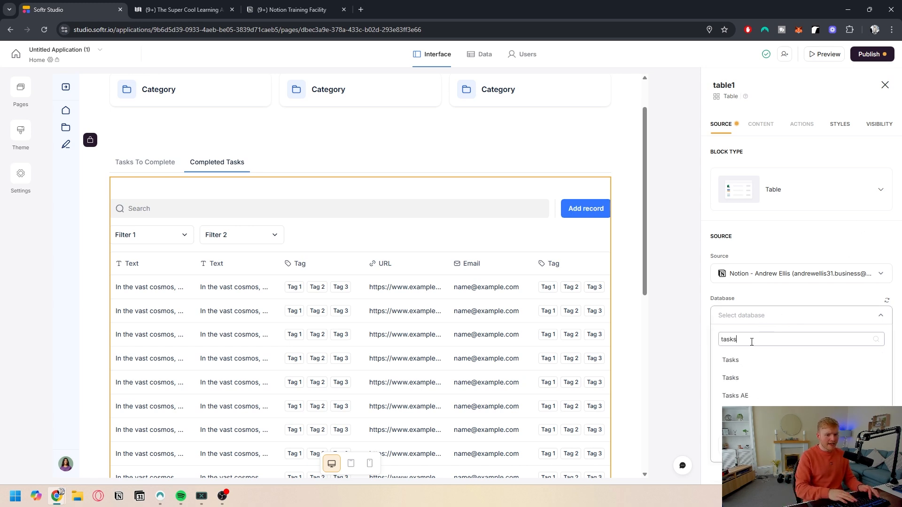
pyautogui.click(790, 397)
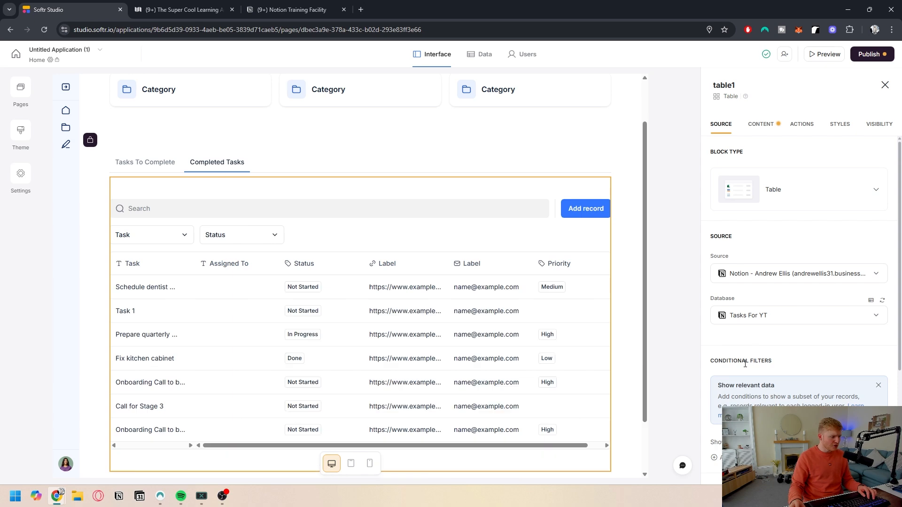
# Step: Add a conditional filter showing only tasks whose Clients For YT includes any of the logged-in user's Name
pyautogui.scroll(-3, 742, 348)
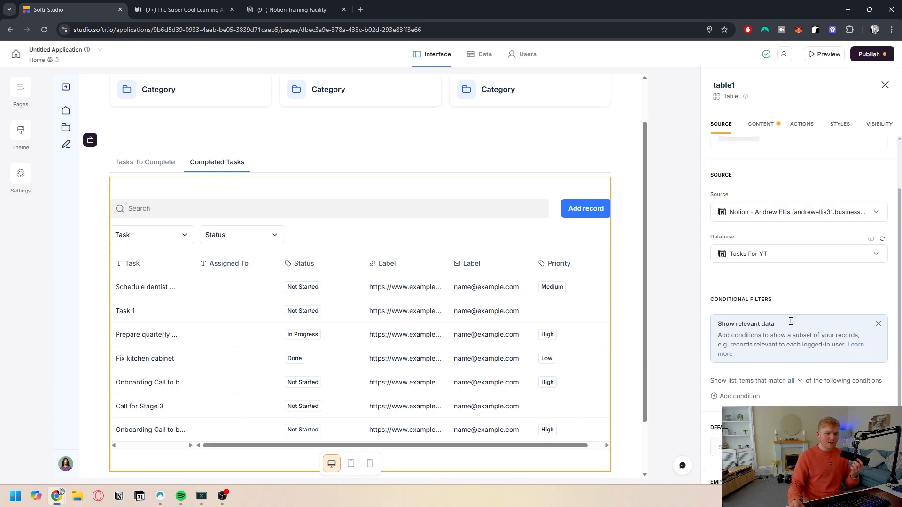
pyautogui.click(741, 317)
pyautogui.click(746, 339)
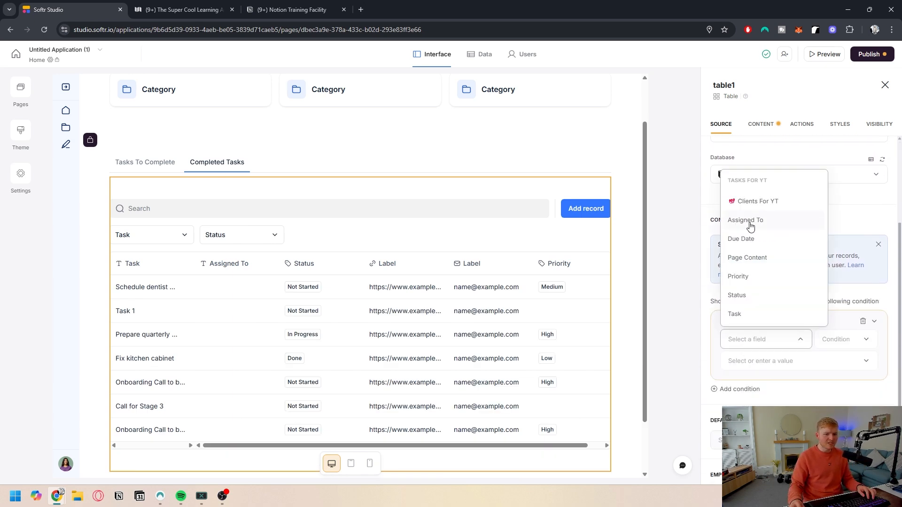
pyautogui.click(747, 201)
pyautogui.click(838, 342)
pyautogui.click(837, 220)
pyautogui.click(766, 360)
pyautogui.click(761, 287)
pyautogui.scroll(-3, 761, 287)
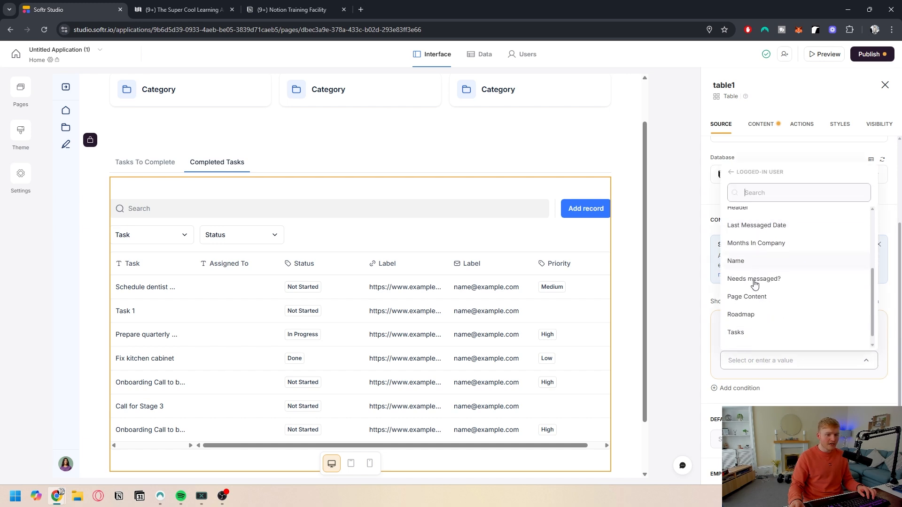
pyautogui.click(735, 252)
pyautogui.scroll(-4, 761, 366)
pyautogui.click(769, 303)
pyautogui.click(759, 298)
# Step: Set the table's default sort to Due Date // Z - A
pyautogui.click(756, 346)
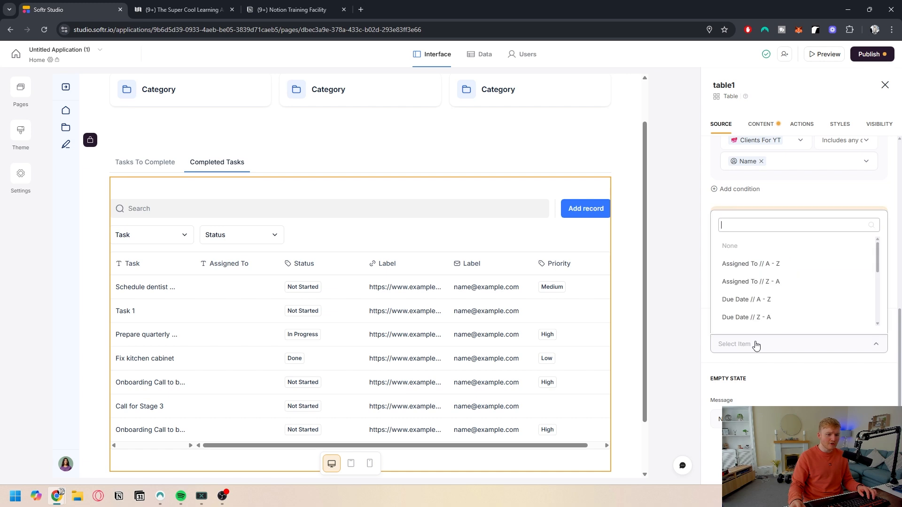
pyautogui.click(739, 301)
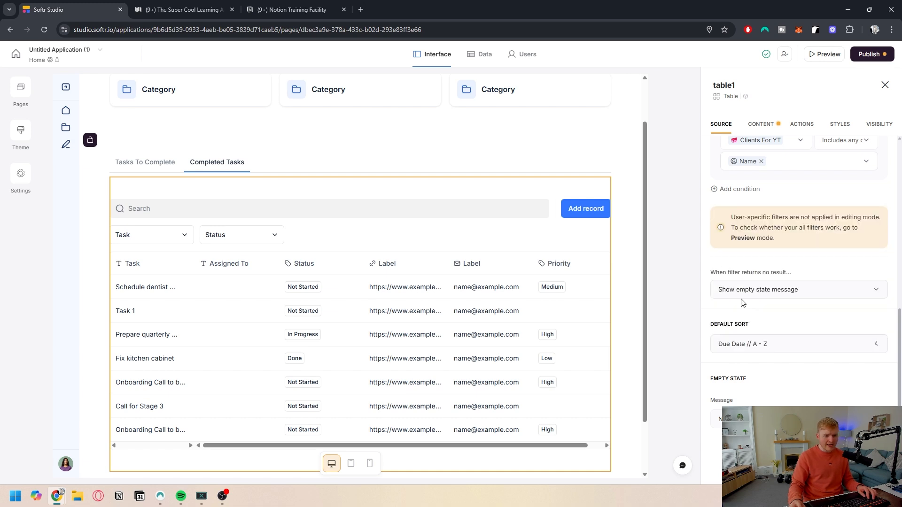
pyautogui.click(772, 348)
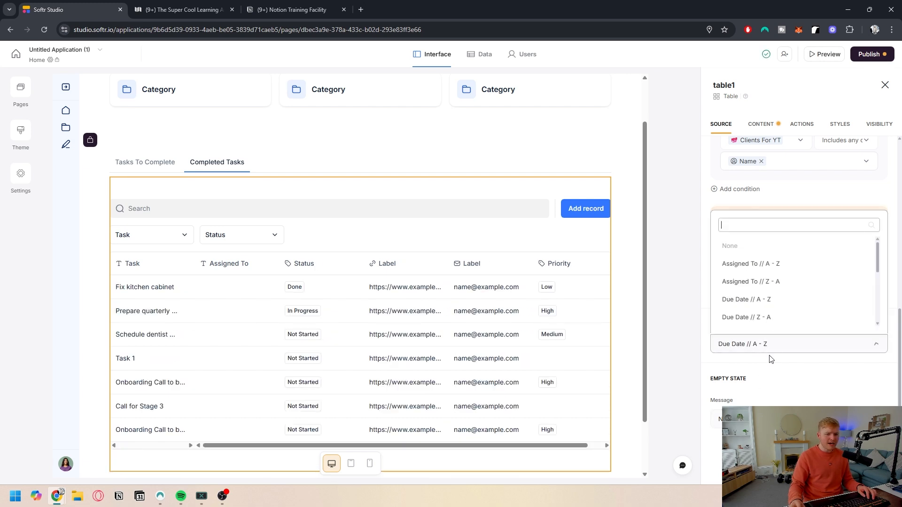
pyautogui.click(744, 318)
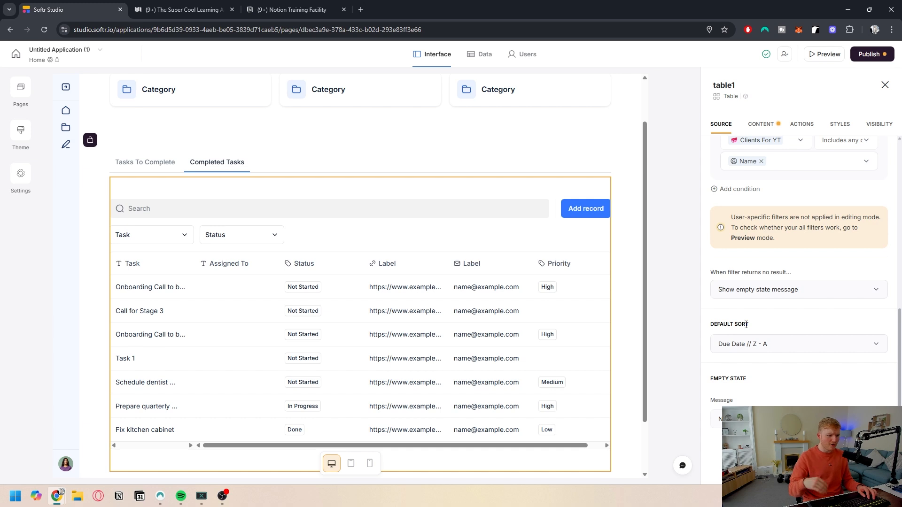
# Step: Remove the Url and Email item fields from the table's content
pyautogui.scroll(2, 794, 198)
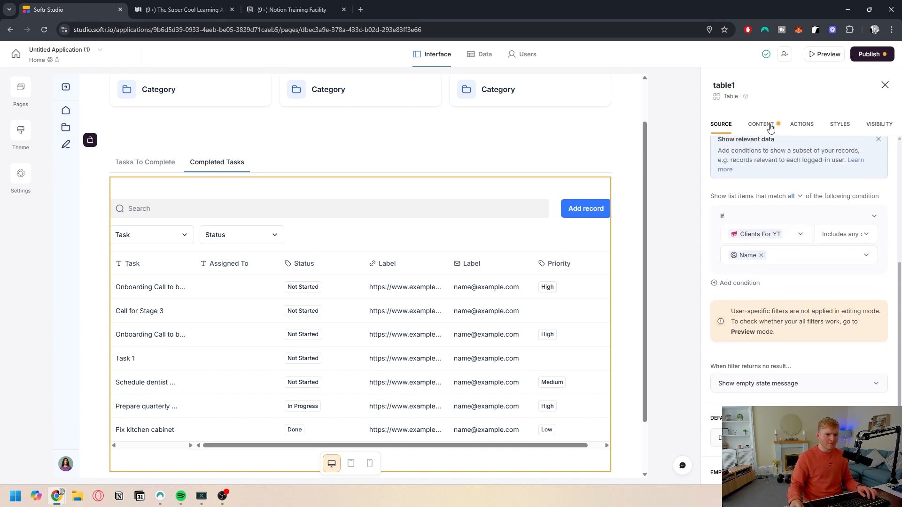
pyautogui.click(771, 127)
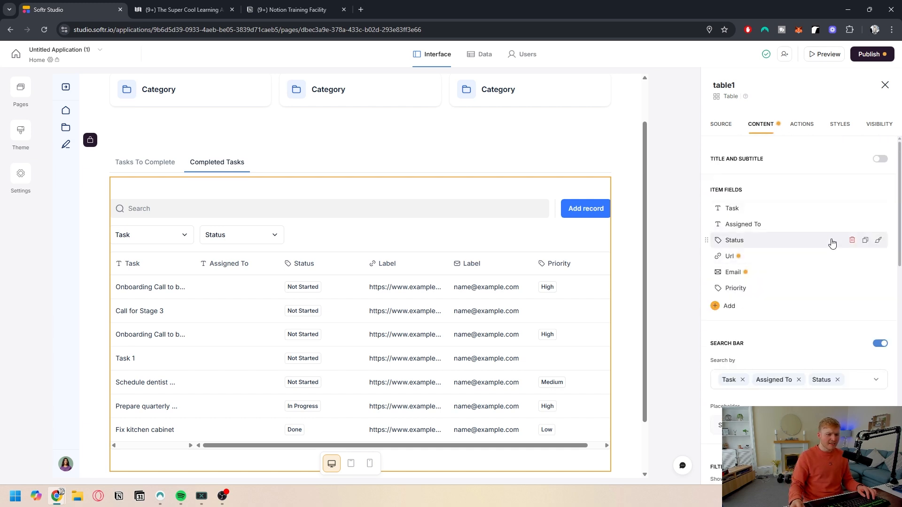
pyautogui.click(851, 257)
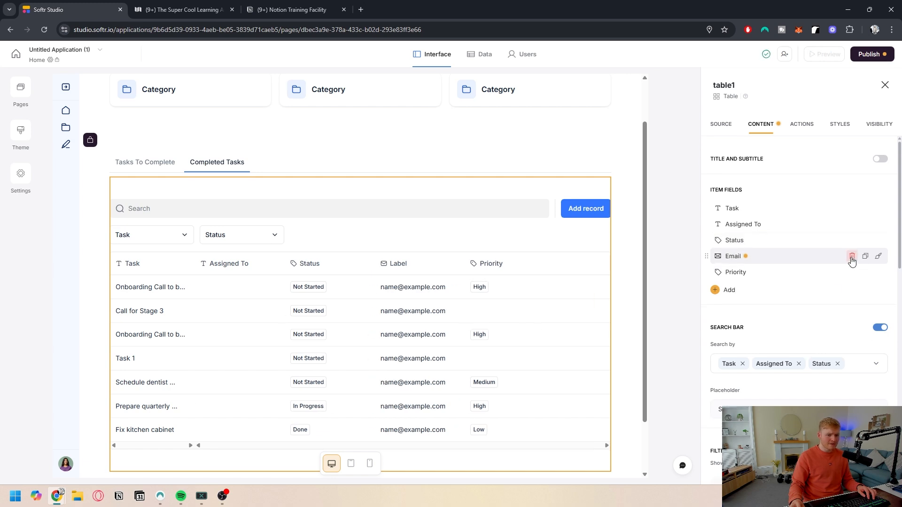
pyautogui.click(852, 257)
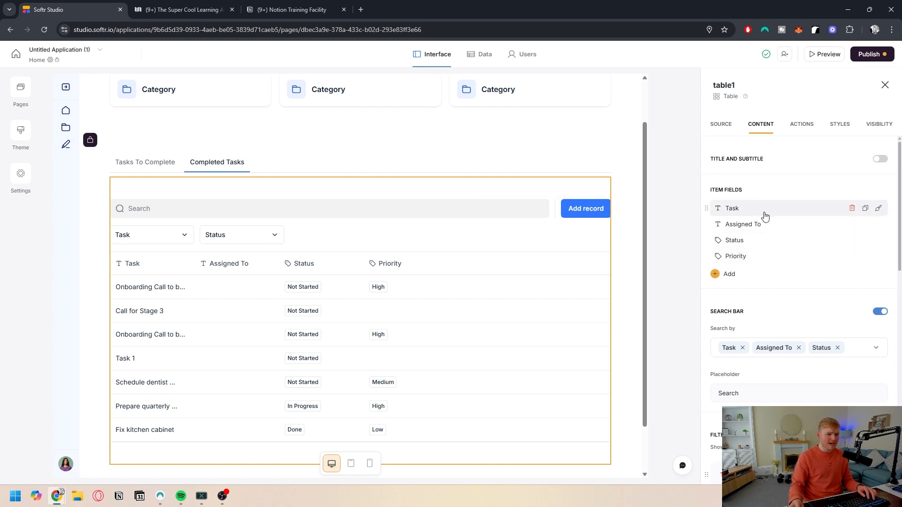
# Step: Inspect the Status column's field settings
pyautogui.click(753, 241)
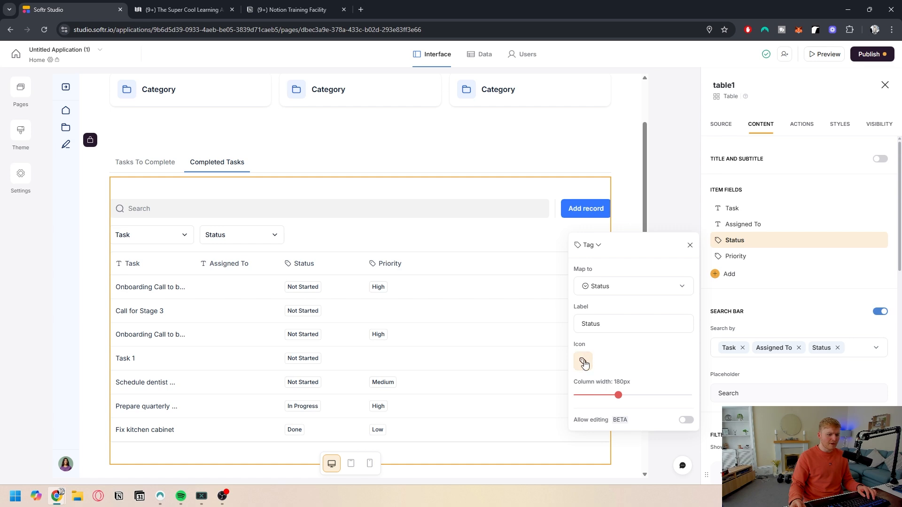
pyautogui.scroll(-3, 788, 282)
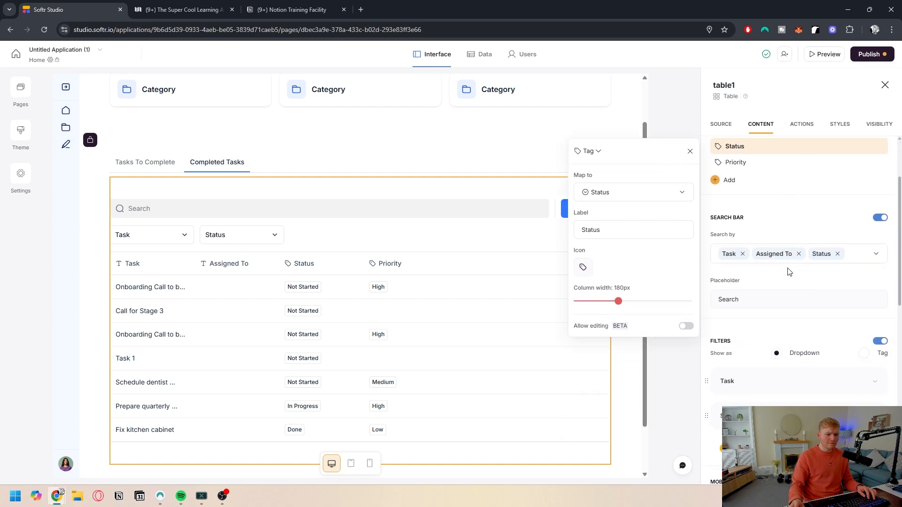
pyautogui.click(184, 209)
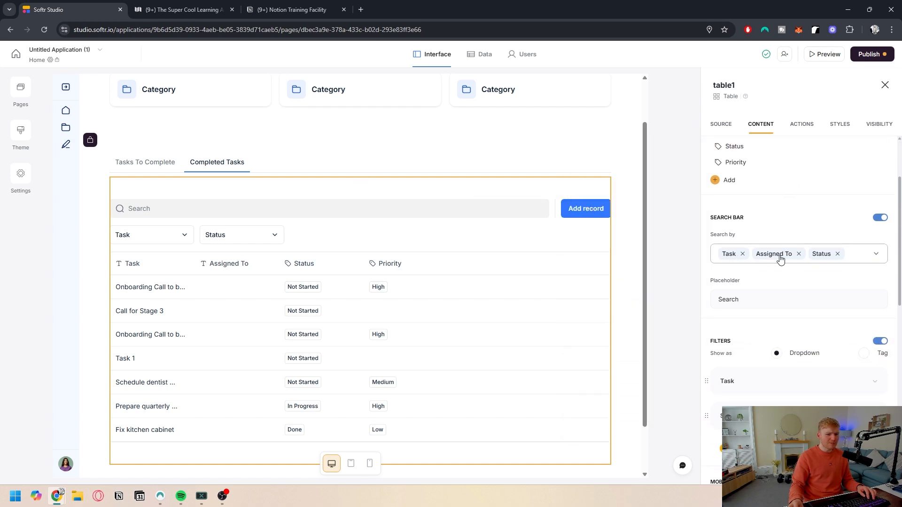
# Step: Delete the table's Task filter and open the Status filter's settings
pyautogui.scroll(-2, 794, 254)
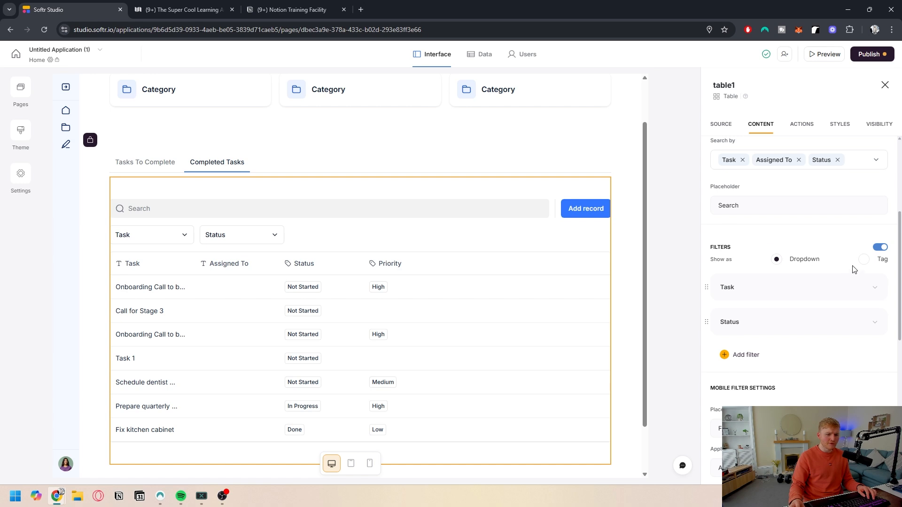
pyautogui.click(861, 291)
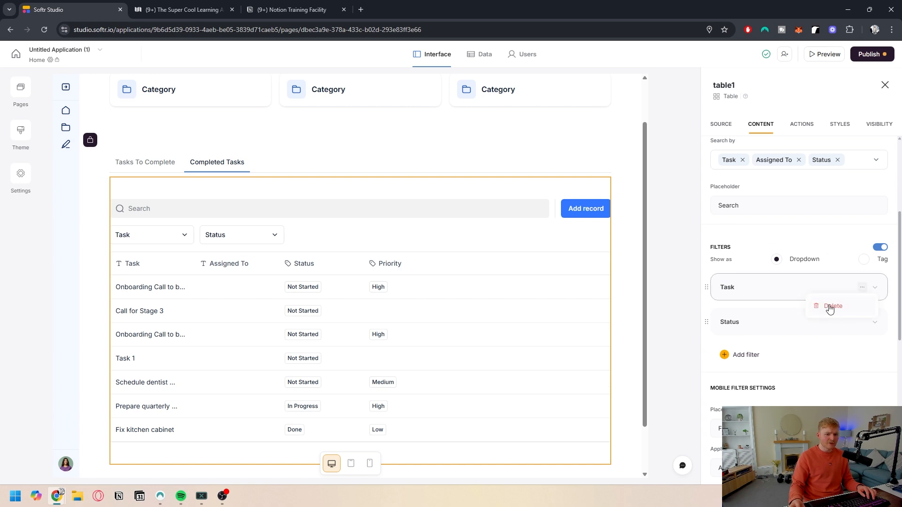
pyautogui.click(829, 307)
pyautogui.click(789, 294)
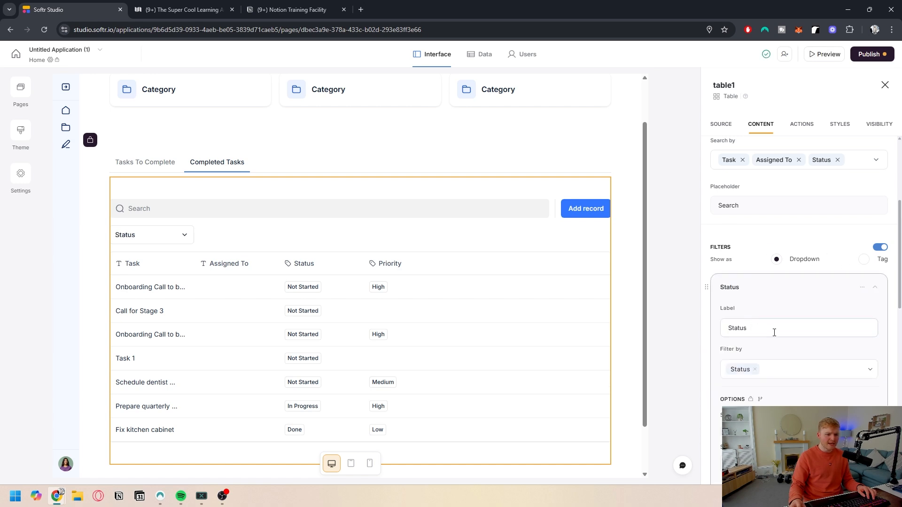
# Step: Turn off Sync with source for the Status filter and limit its options to Done
pyautogui.scroll(-1, 774, 332)
pyautogui.click(784, 332)
pyautogui.click(784, 332)
pyautogui.scroll(-1, 773, 335)
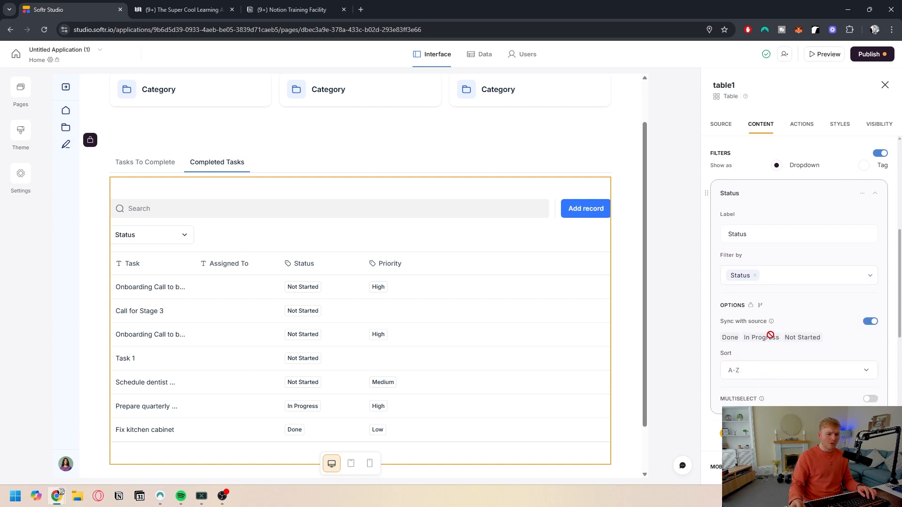
pyautogui.click(870, 321)
pyautogui.click(775, 343)
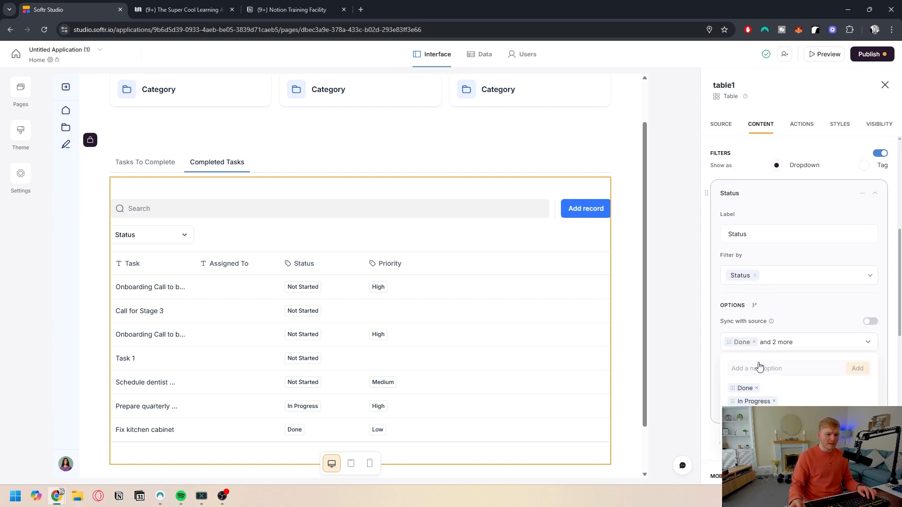
pyautogui.click(775, 402)
pyautogui.click(823, 313)
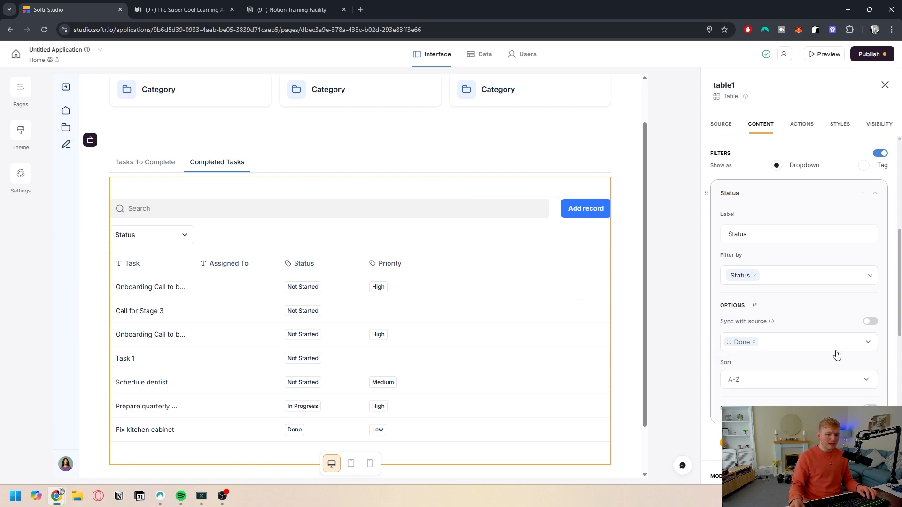
# Step: Set the Status filter's sort order to Z-A
pyautogui.scroll(-1, 837, 355)
pyautogui.click(801, 335)
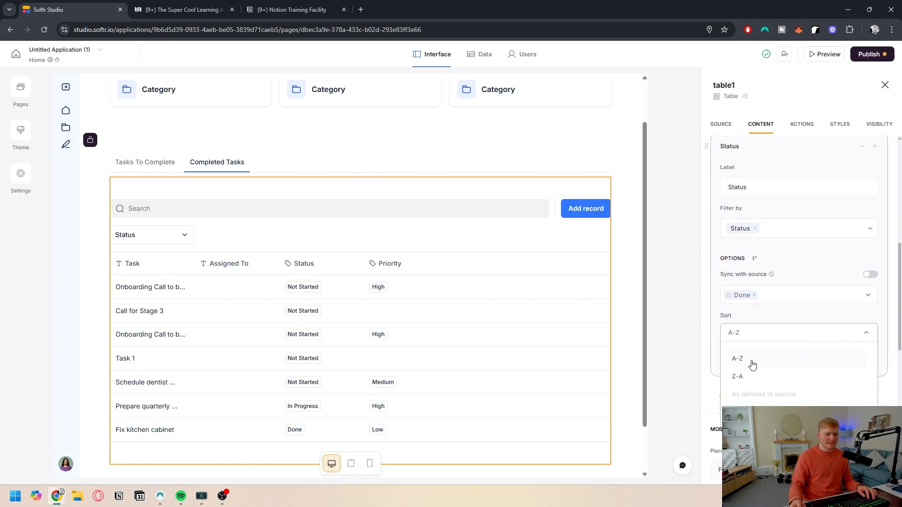
pyautogui.click(752, 378)
# Step: Remove the Add record button from the table
pyautogui.scroll(-2, 761, 320)
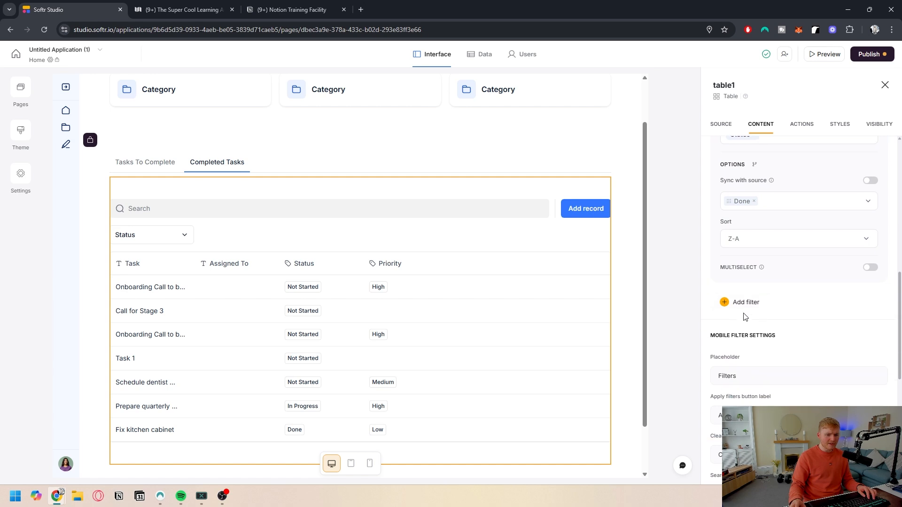
pyautogui.scroll(-3, 746, 305)
pyautogui.click(755, 281)
pyautogui.scroll(-3, 754, 280)
pyautogui.click(801, 124)
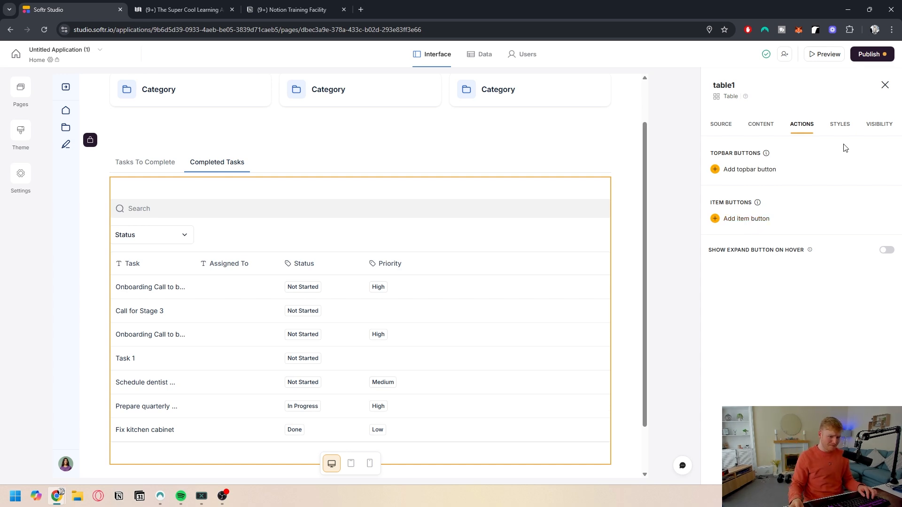
# Step: Restrict the table's visibility to logged-in users
pyautogui.click(844, 128)
pyautogui.click(871, 127)
pyautogui.click(762, 169)
pyautogui.click(750, 209)
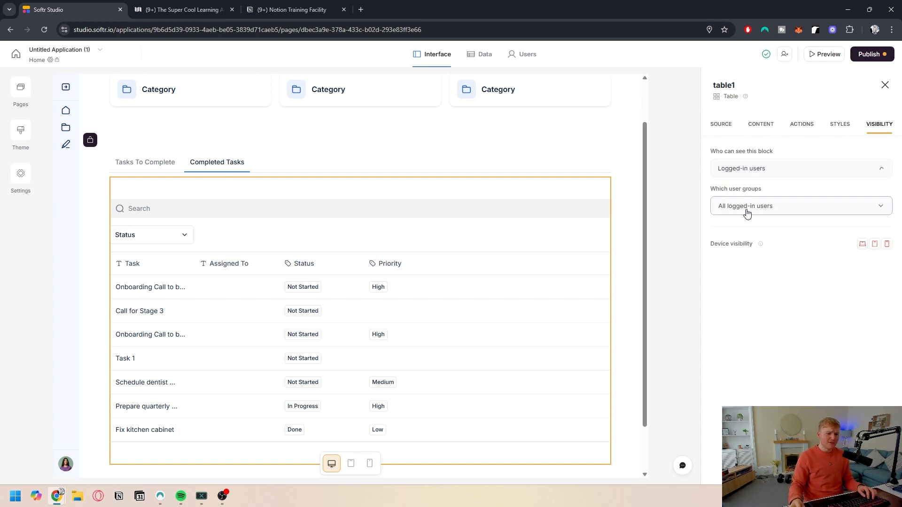
# Step: Open the app preview and switch the previewed user to another client
pyautogui.click(721, 124)
pyautogui.scroll(-1, 342, 216)
pyautogui.scroll(3, 272, 216)
pyautogui.click(163, 225)
pyautogui.scroll(-2, 245, 215)
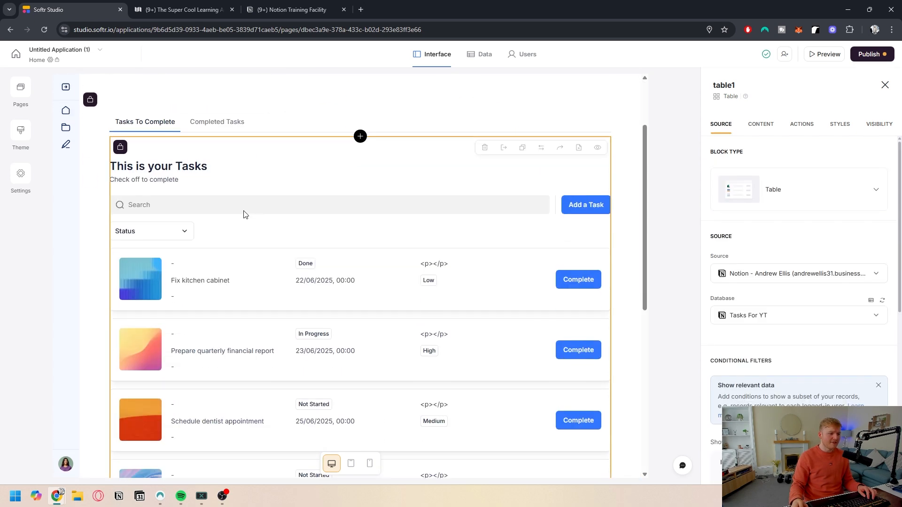
pyautogui.click(828, 55)
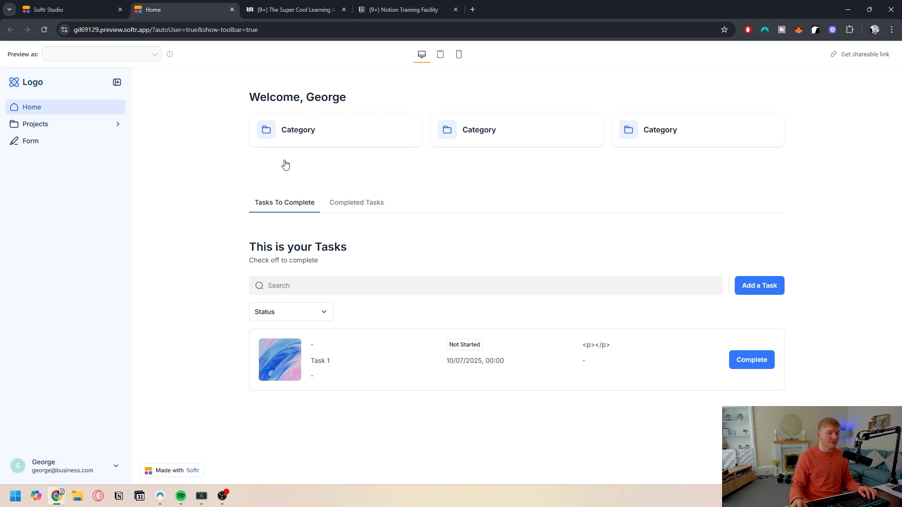
pyautogui.click(121, 57)
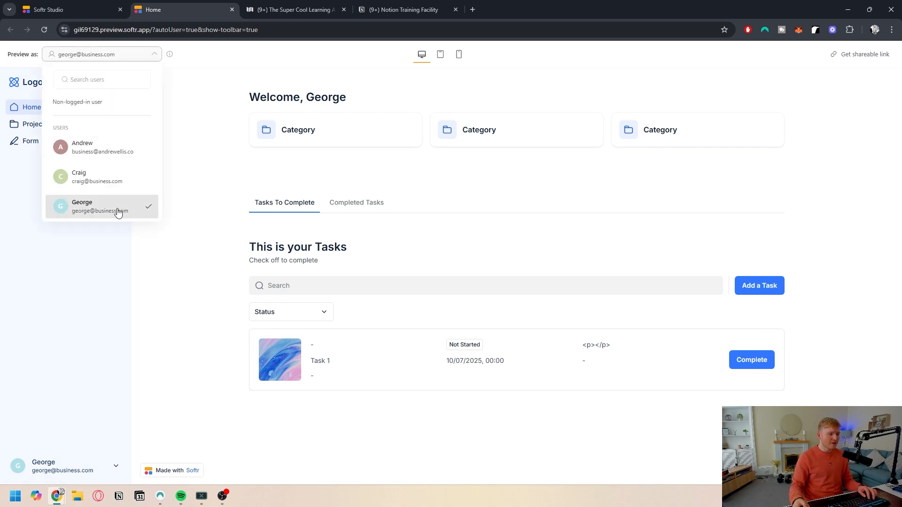
pyautogui.click(102, 148)
pyautogui.click(523, 308)
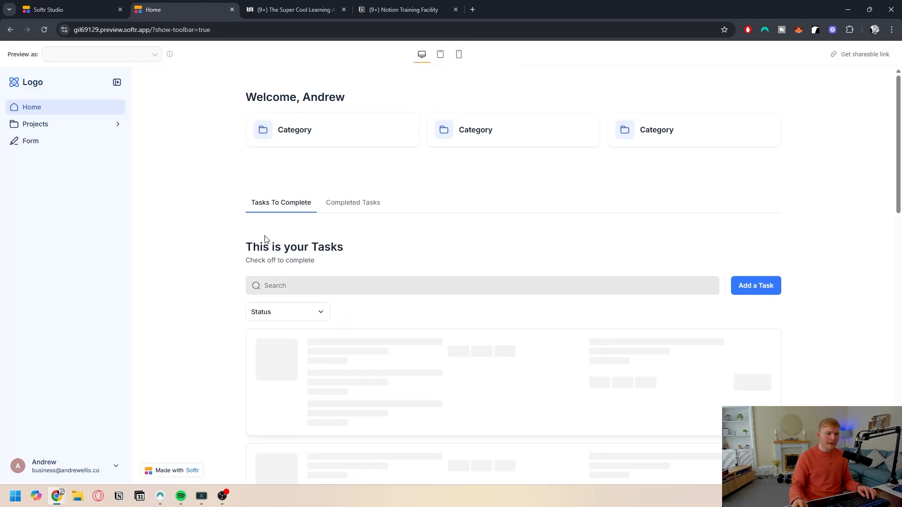
# Step: Filter the Tasks To Complete list by the Status options in the preview
pyautogui.scroll(-2, 282, 301)
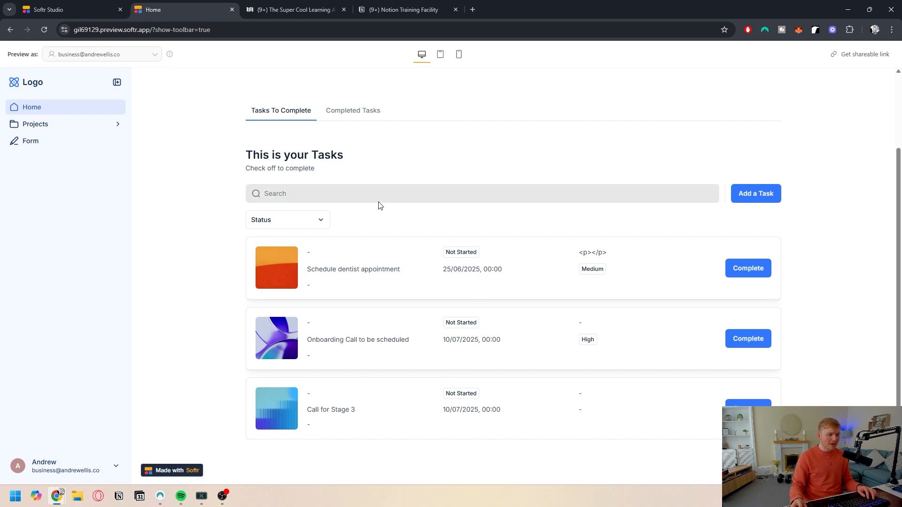
pyautogui.click(304, 224)
pyautogui.click(304, 224)
pyautogui.click(304, 225)
pyautogui.click(277, 271)
pyautogui.click(288, 314)
pyautogui.click(280, 382)
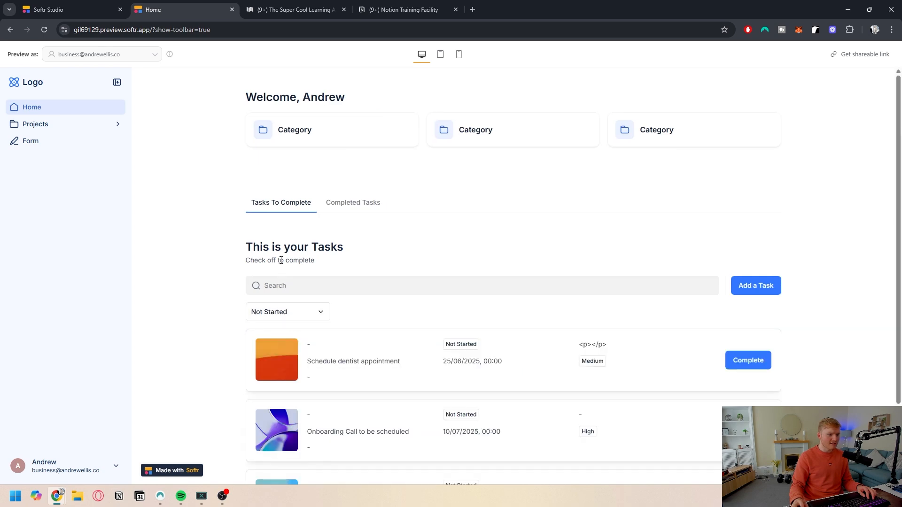
# Step: Check the Completed Tasks tab and its Done-only Status filter in the preview
pyautogui.click(356, 202)
pyautogui.click(289, 275)
pyautogui.click(271, 330)
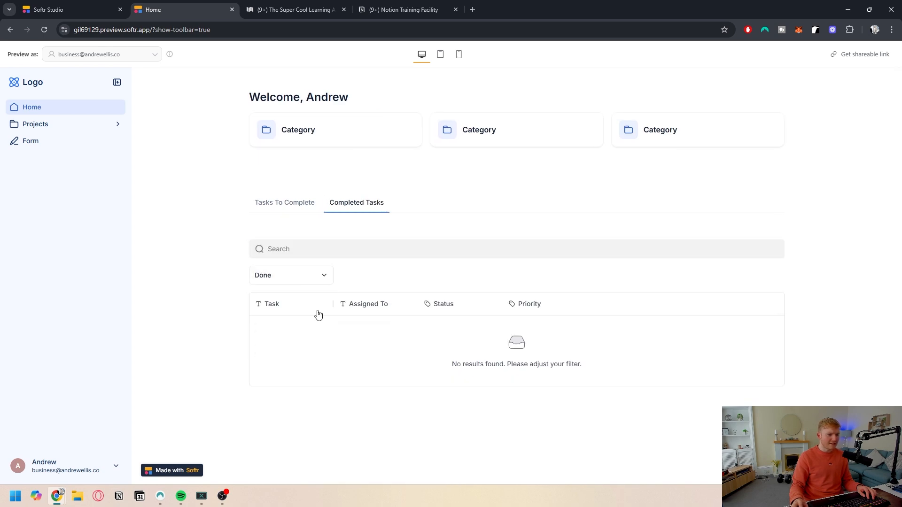
pyautogui.click(298, 276)
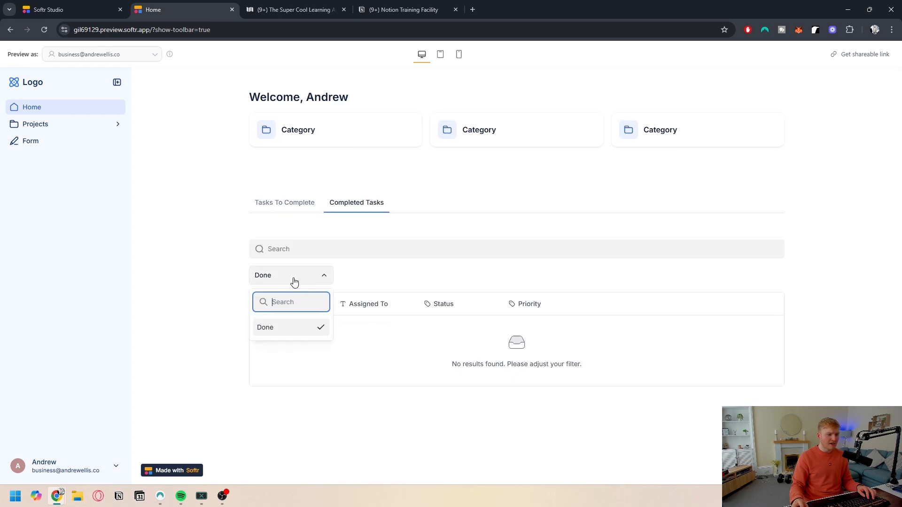
pyautogui.click(277, 203)
# Step: Test the In Progress and Not Started Status filters on the Tasks To Complete list
pyautogui.scroll(-1, 293, 316)
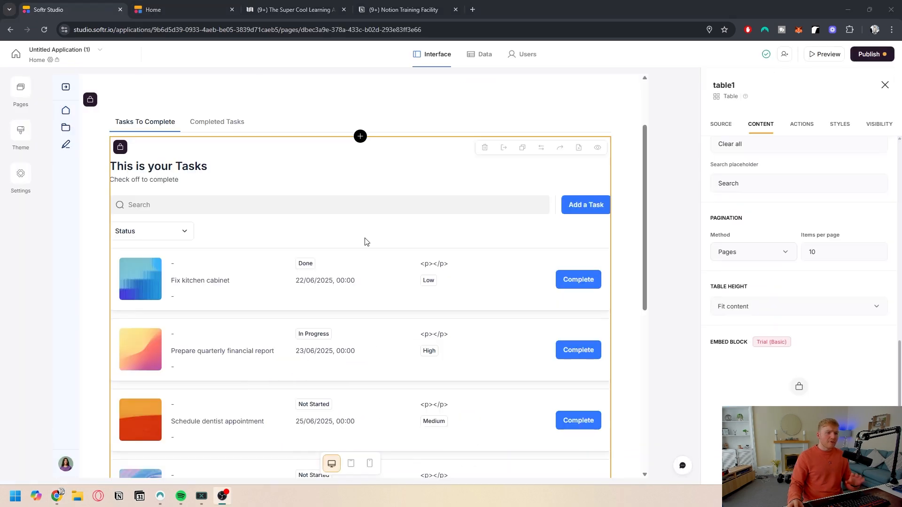
pyautogui.scroll(-2, 366, 241)
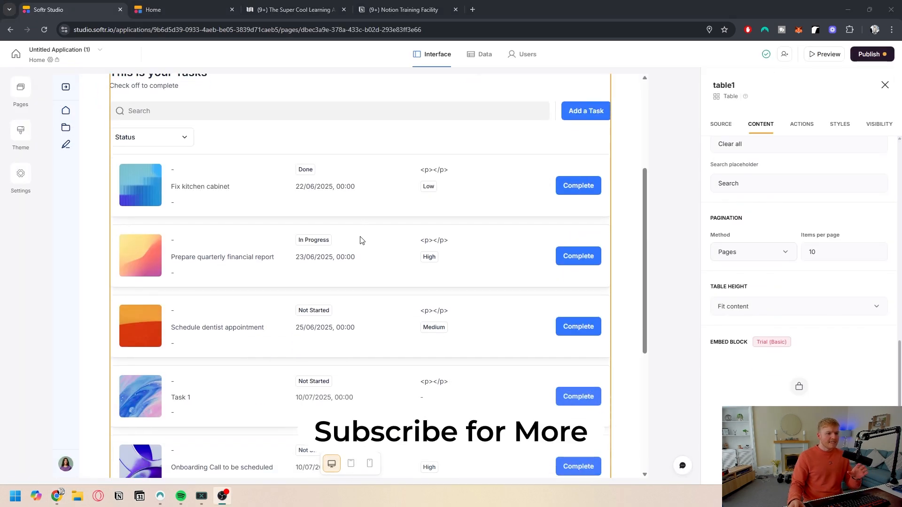
pyautogui.scroll(2, 360, 240)
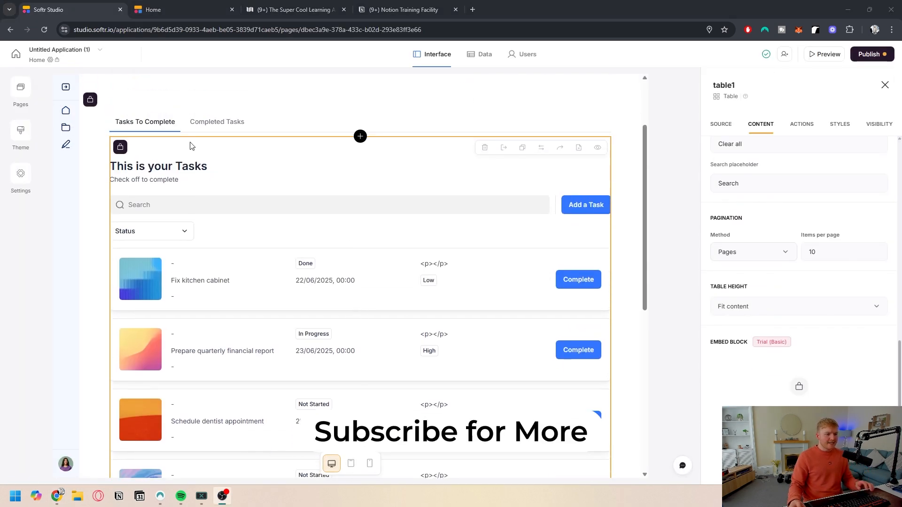
pyautogui.click(173, 6)
pyautogui.click(279, 223)
pyautogui.click(284, 273)
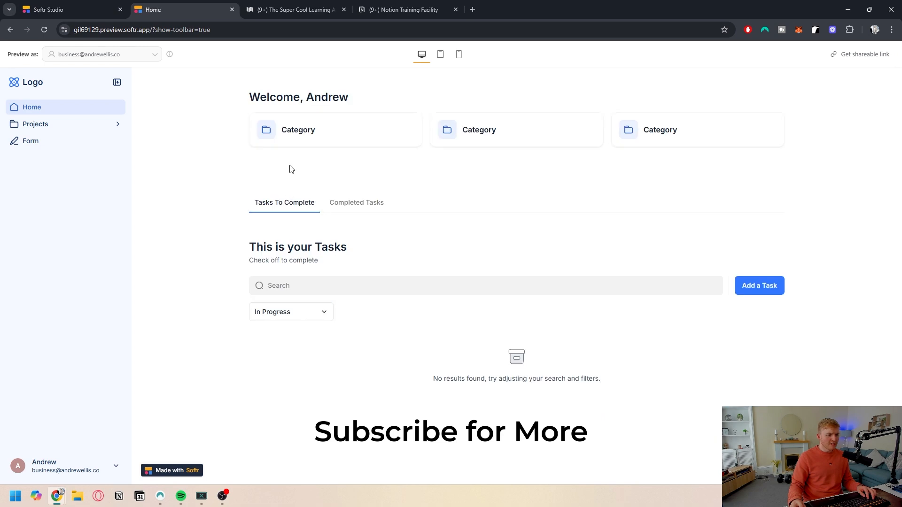
pyautogui.click(288, 314)
pyautogui.click(284, 381)
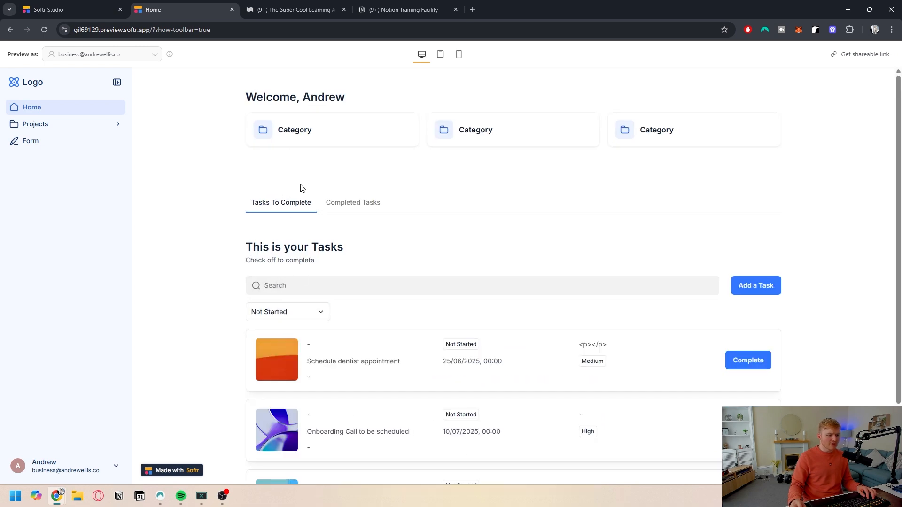
pyautogui.scroll(-2, 315, 221)
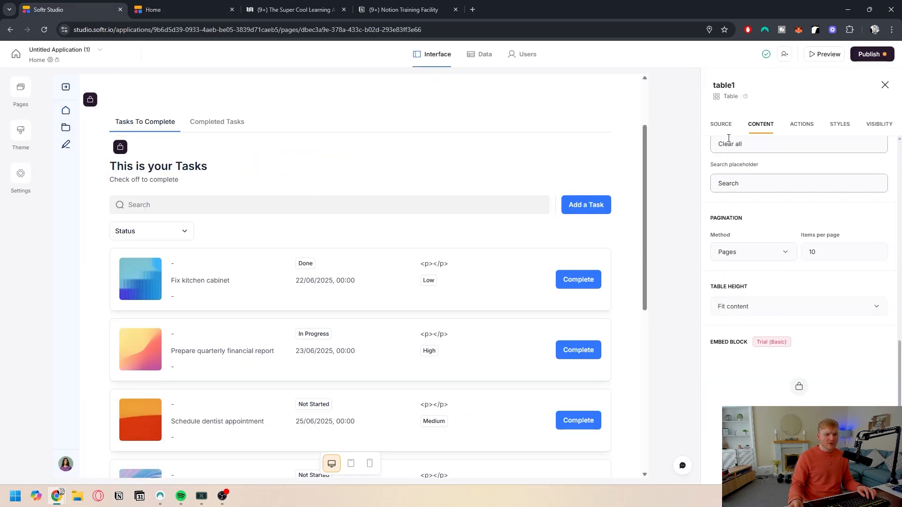
pyautogui.click(721, 124)
pyautogui.scroll(-3, 742, 235)
pyautogui.scroll(-2, 755, 273)
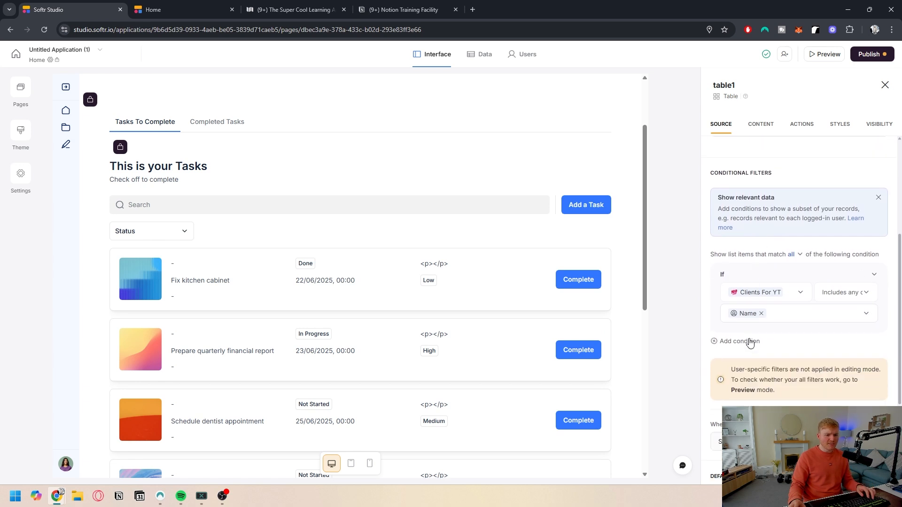
pyautogui.click(750, 342)
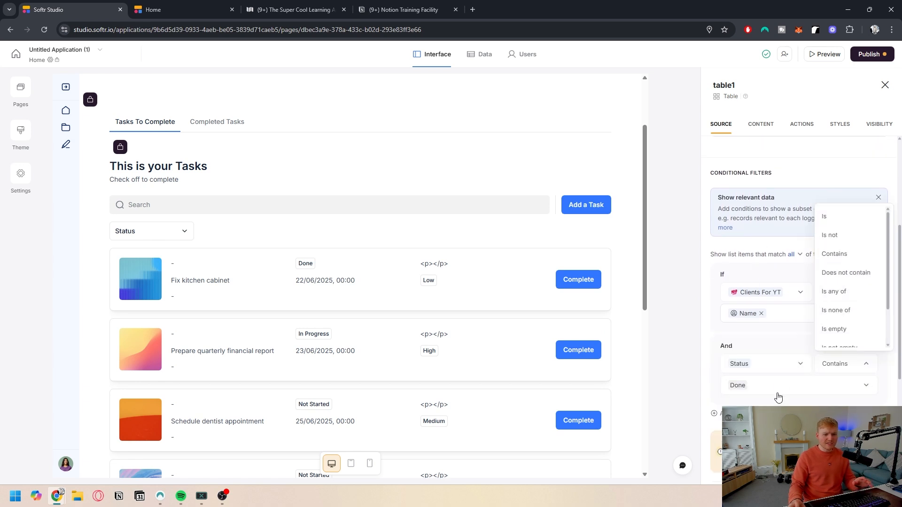
pyautogui.click(781, 391)
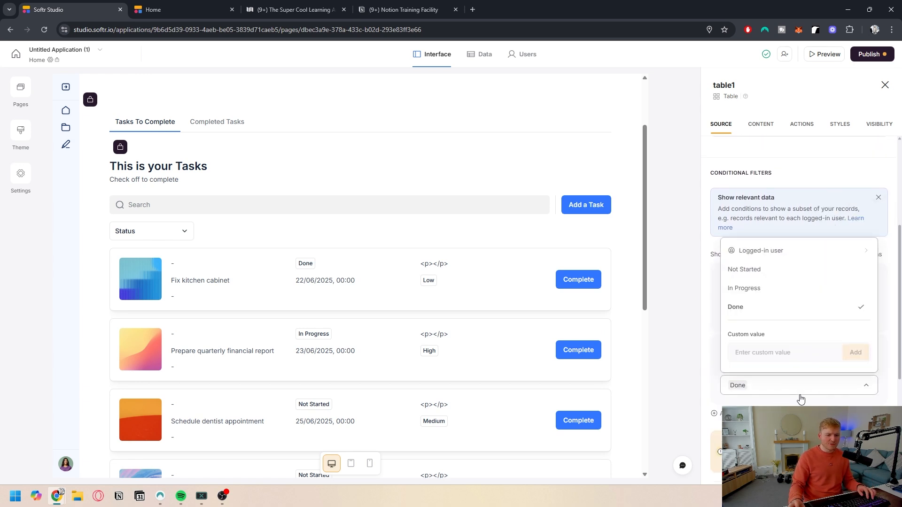
pyautogui.click(801, 394)
pyautogui.click(862, 348)
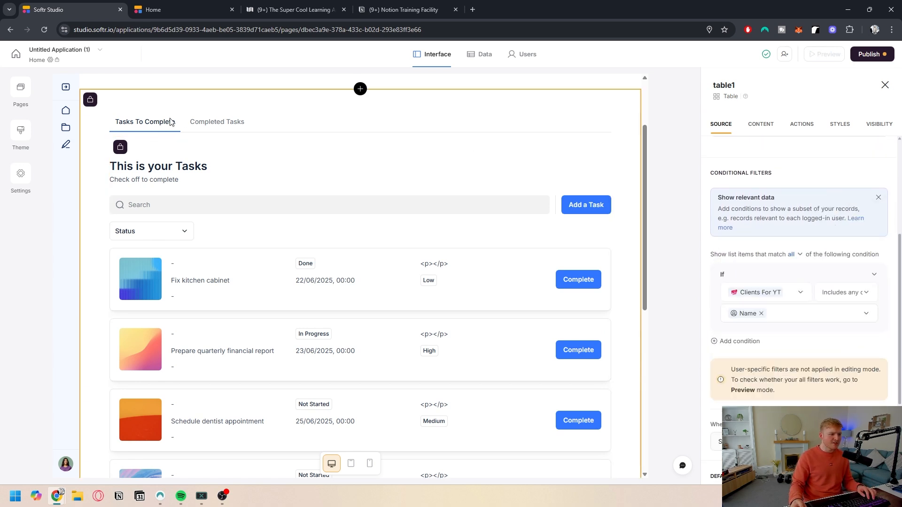
# Step: Add a second conditional filter to the table requiring Status is Done
pyautogui.click(216, 122)
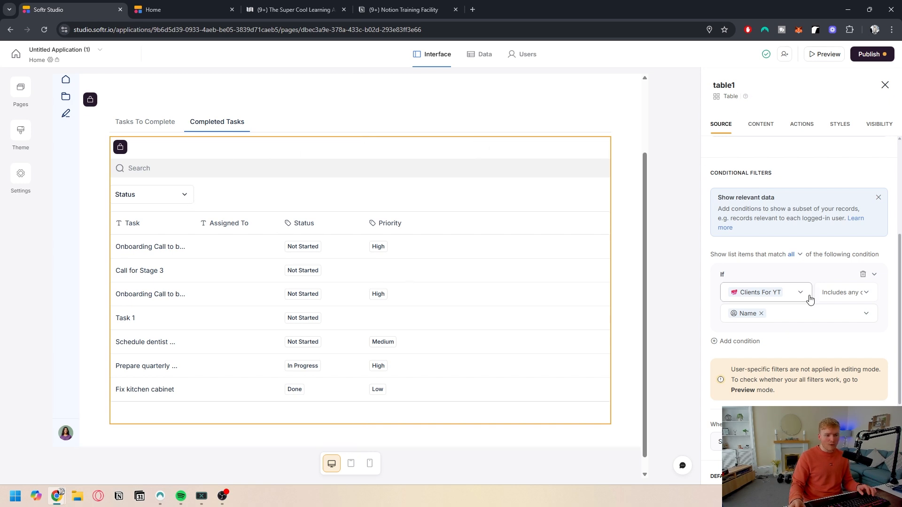
pyautogui.click(754, 341)
pyautogui.click(761, 370)
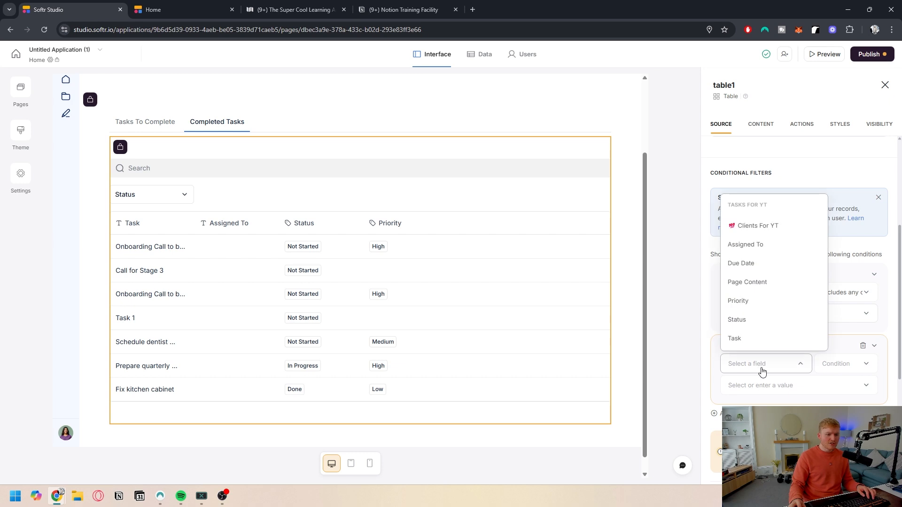
pyautogui.click(749, 321)
pyautogui.click(841, 366)
pyautogui.click(814, 384)
pyautogui.click(745, 307)
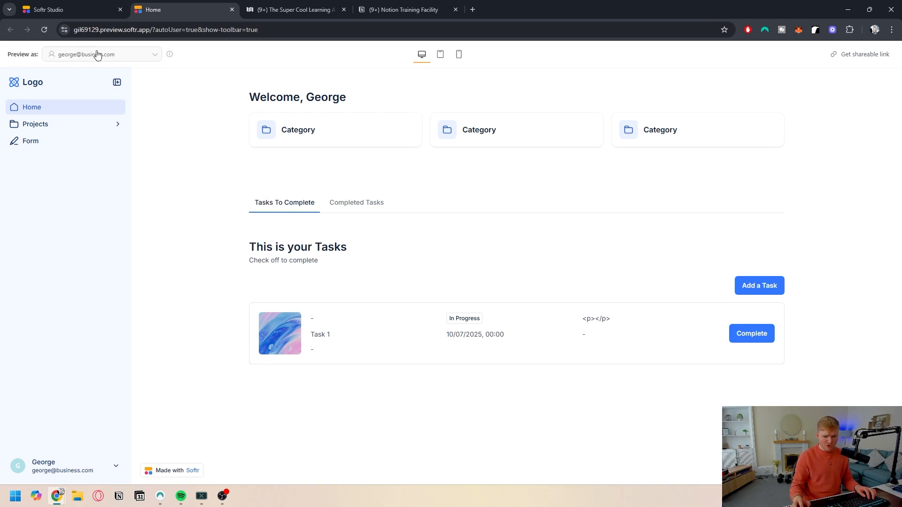
# Step: Compare the Notion tasks database with the preview's Tasks To Complete and Completed Tasks tabs
pyautogui.click(296, 9)
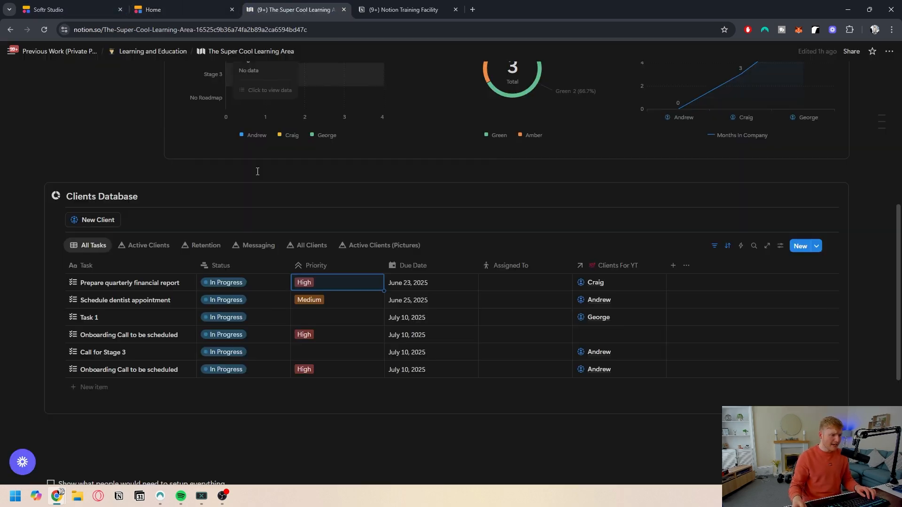
pyautogui.scroll(-1, 118, 282)
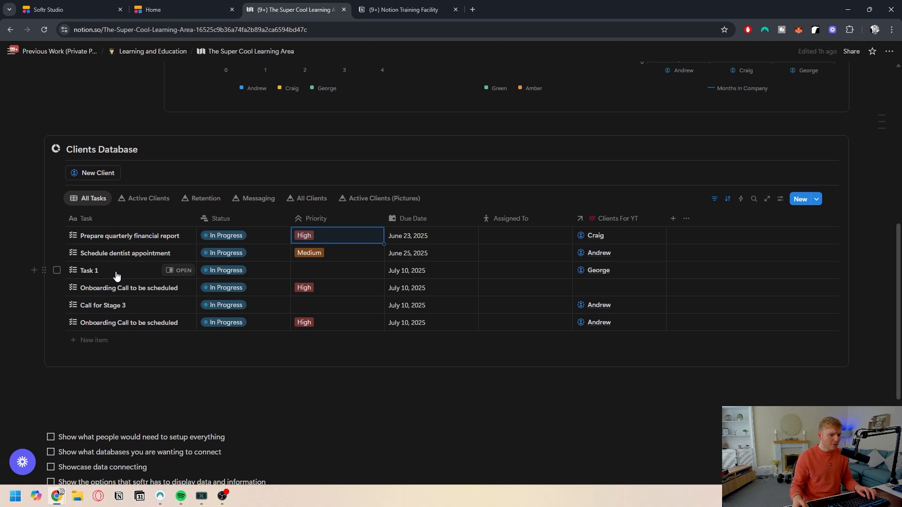
pyautogui.click(65, 10)
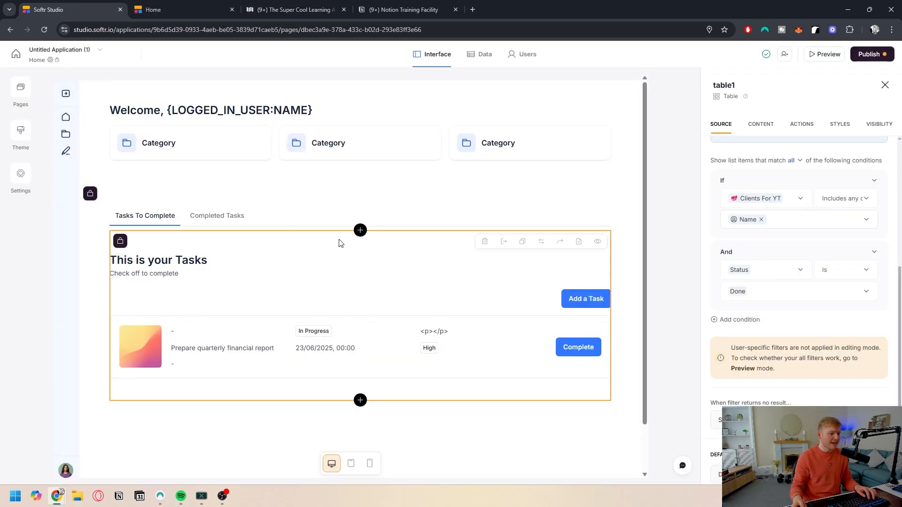
pyautogui.click(207, 213)
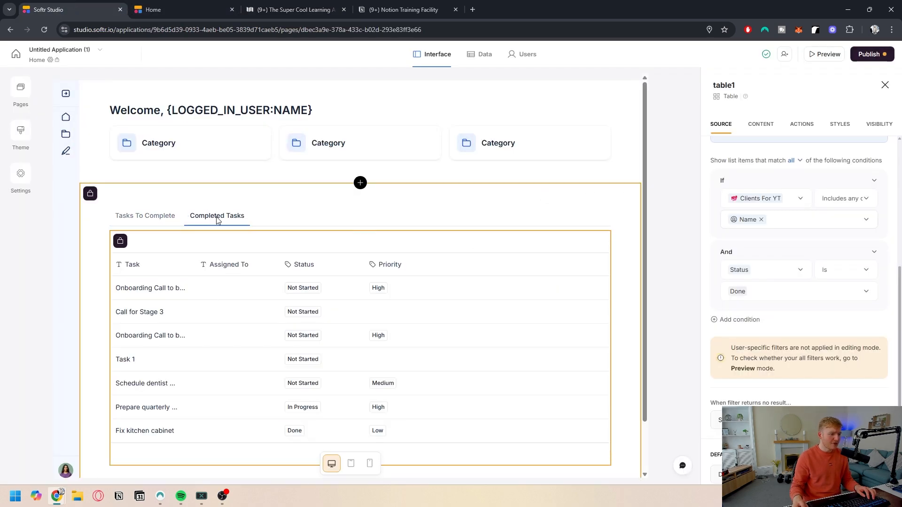
pyautogui.scroll(-1, 230, 289)
pyautogui.scroll(1, 235, 237)
pyautogui.hotkey('ctrl', 'Tab')
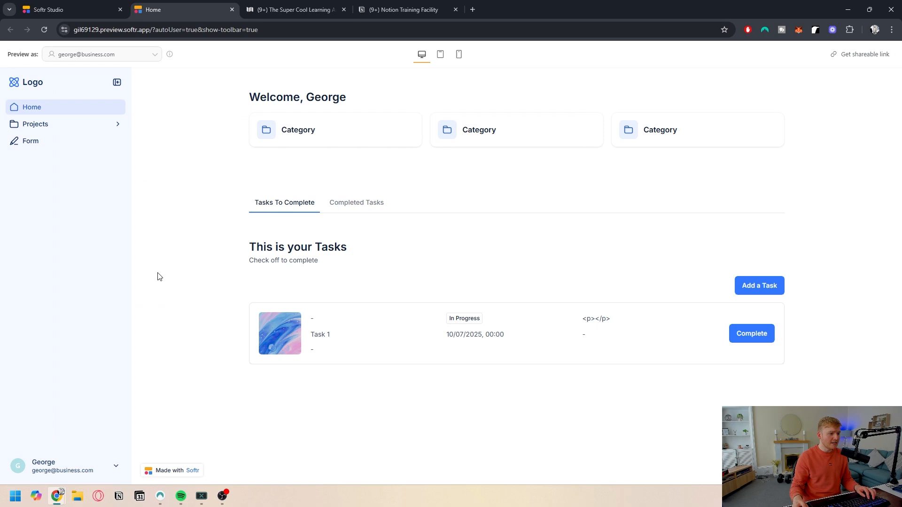
pyautogui.click(345, 203)
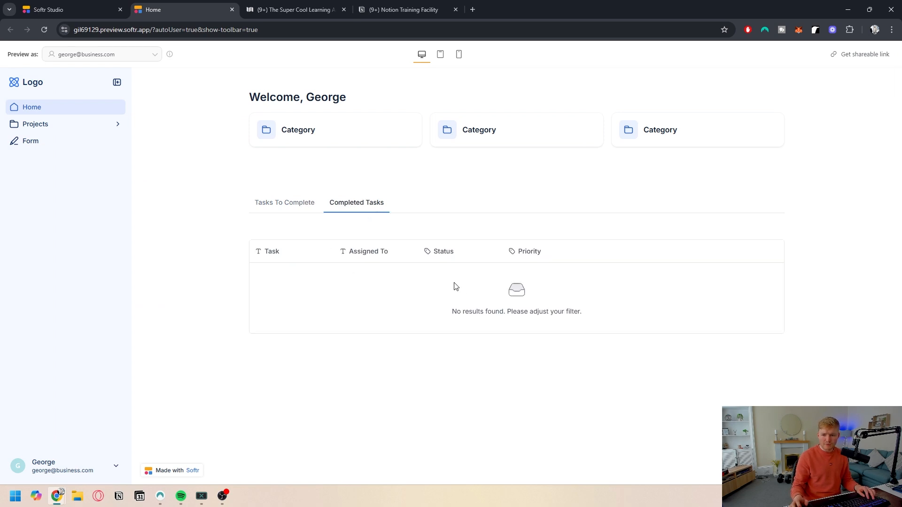
pyautogui.click(300, 205)
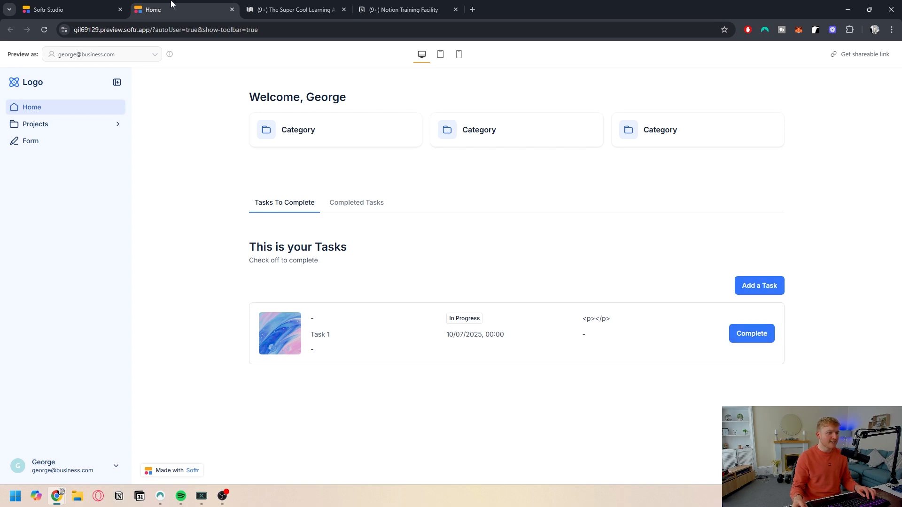
# Step: Move the Notion page into its own window beside the app preview
pyautogui.moveTo(285, 4); pyautogui.dragTo(893, 165)
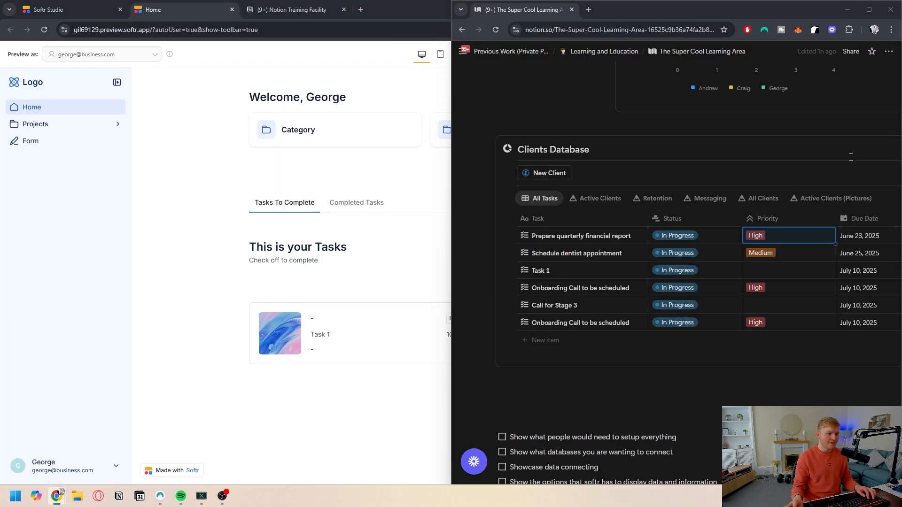
pyautogui.click(115, 115)
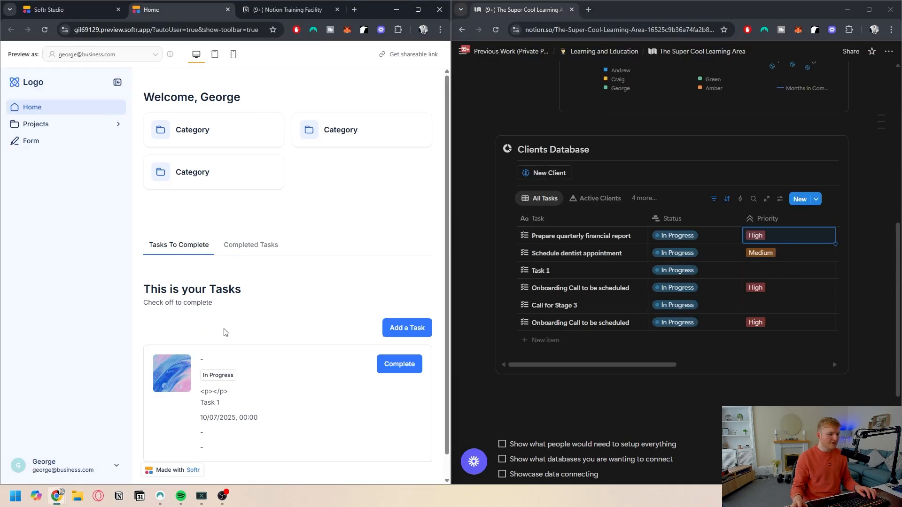
pyautogui.scroll(-1, 220, 329)
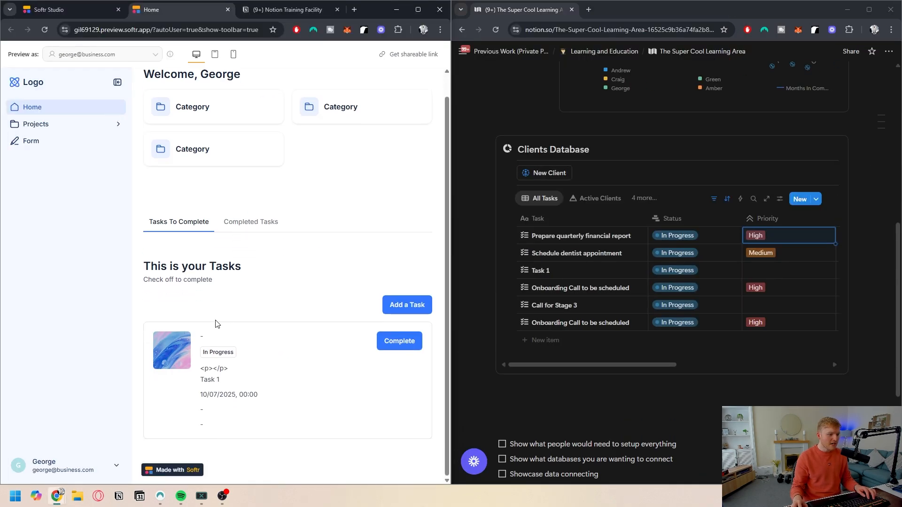
# Step: Open the Add a Task form and enter the task name Complete the YT video
pyautogui.click(399, 309)
pyautogui.click(177, 237)
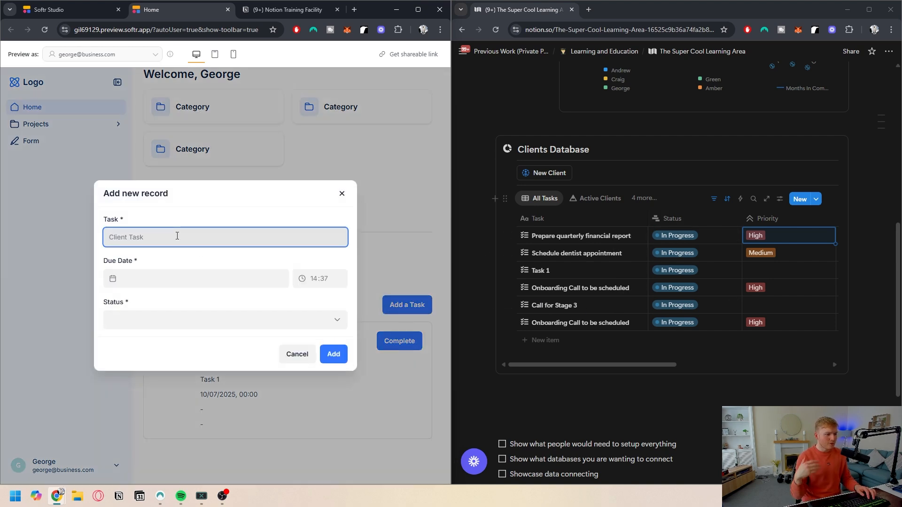
pyautogui.write('C')
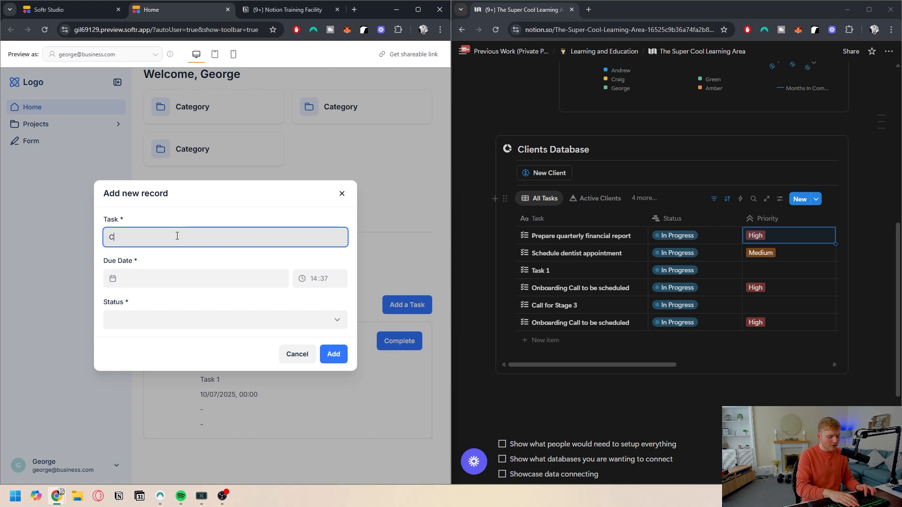
pyautogui.write('omplete the YT video')
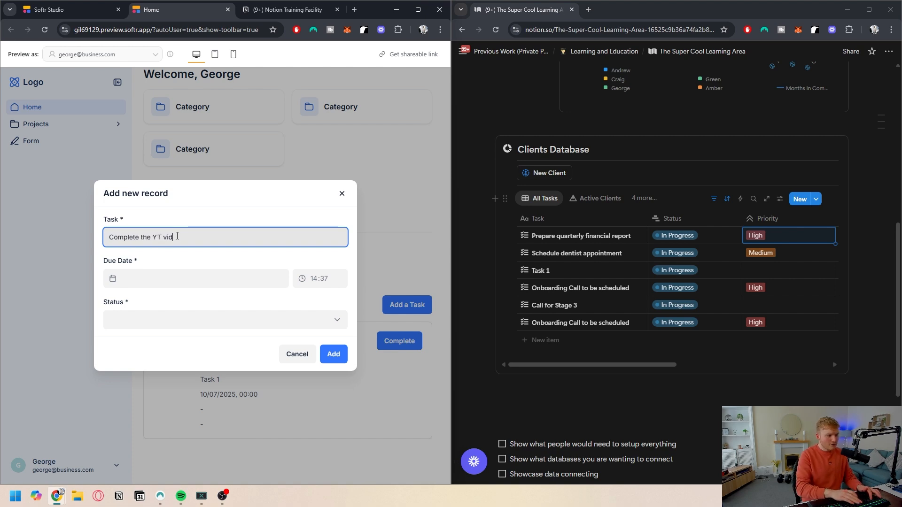
# Step: Set the due date to 11/07/2025 and status to Not Started, then add the record
pyautogui.click(156, 280)
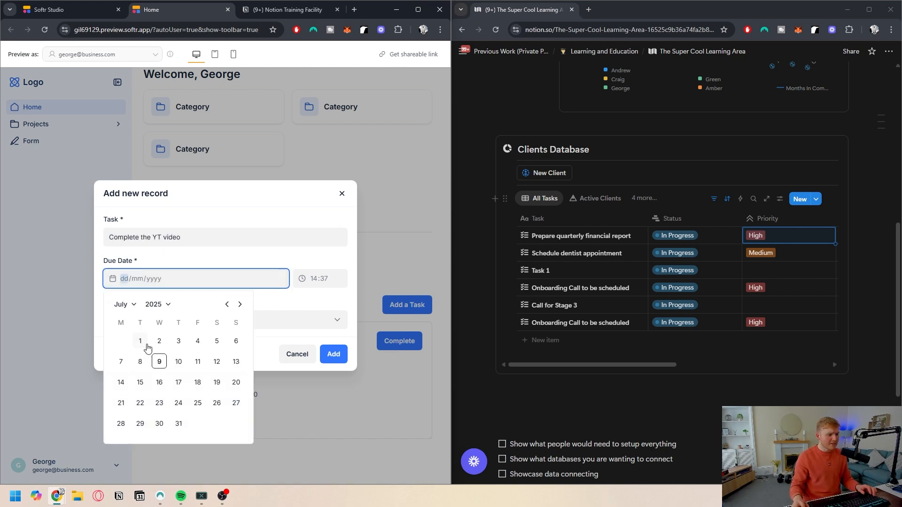
pyautogui.click(198, 362)
pyautogui.click(107, 318)
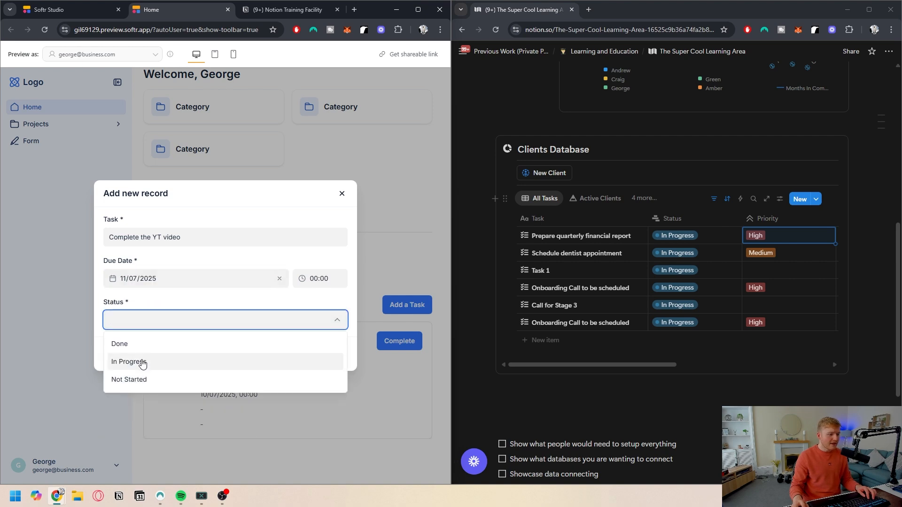
pyautogui.click(131, 379)
pyautogui.click(333, 355)
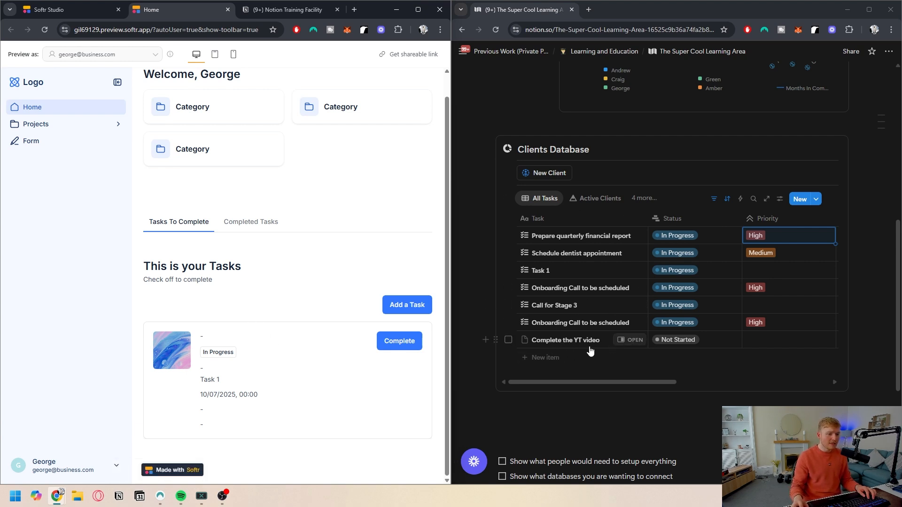
# Step: Examine the new task row's columns across the Notion tasks database, including the Assigned To people picker
pyautogui.hscroll(5, 671, 343)
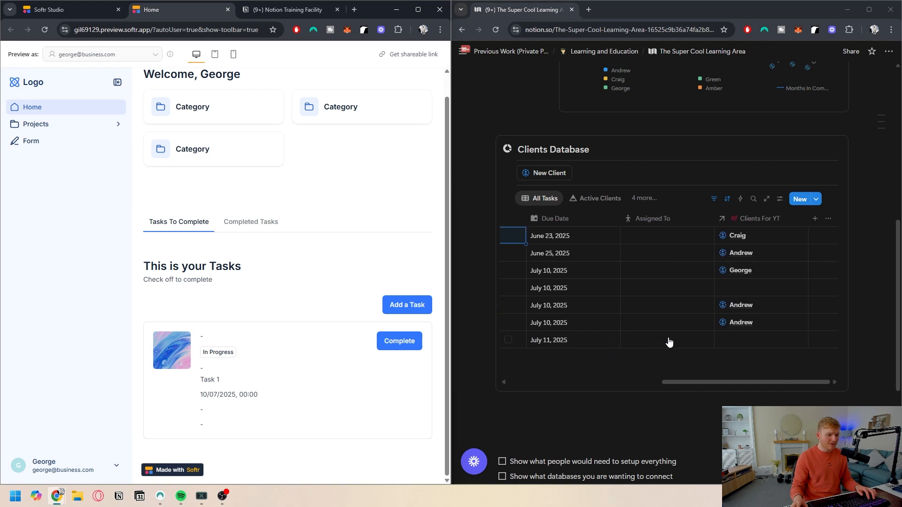
pyautogui.hscroll(-10, 752, 348)
pyautogui.hscroll(10, 748, 346)
pyautogui.hscroll(-5, 604, 322)
pyautogui.hscroll(-3, 621, 335)
pyautogui.hscroll(8, 615, 340)
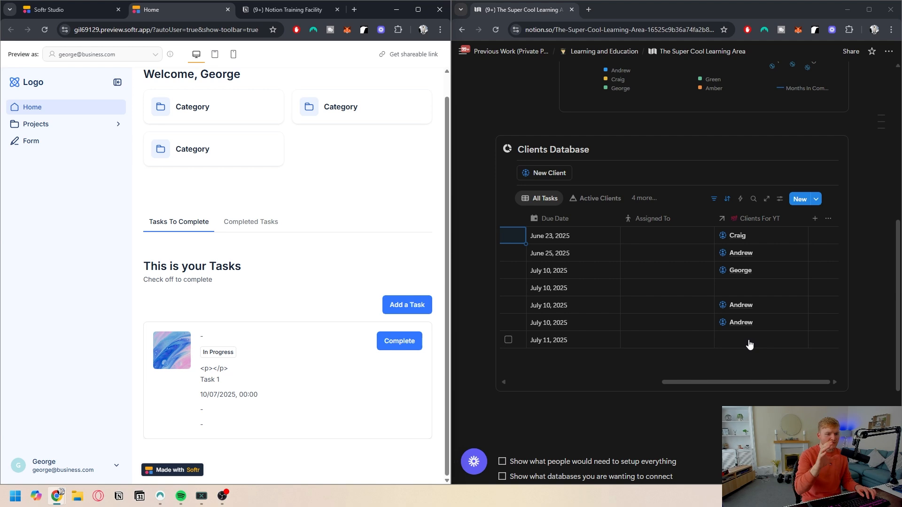
pyautogui.hscroll(-6, 695, 343)
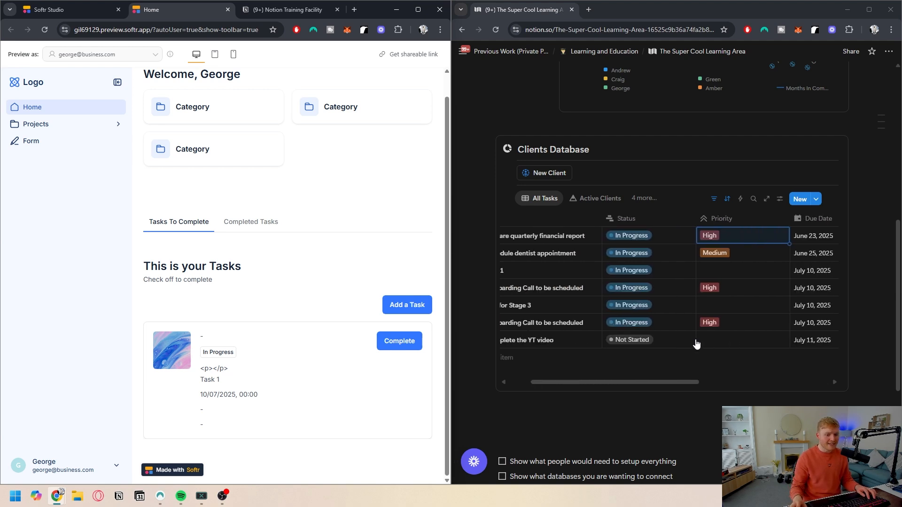
pyautogui.hscroll(3, 676, 345)
pyautogui.hscroll(3, 671, 347)
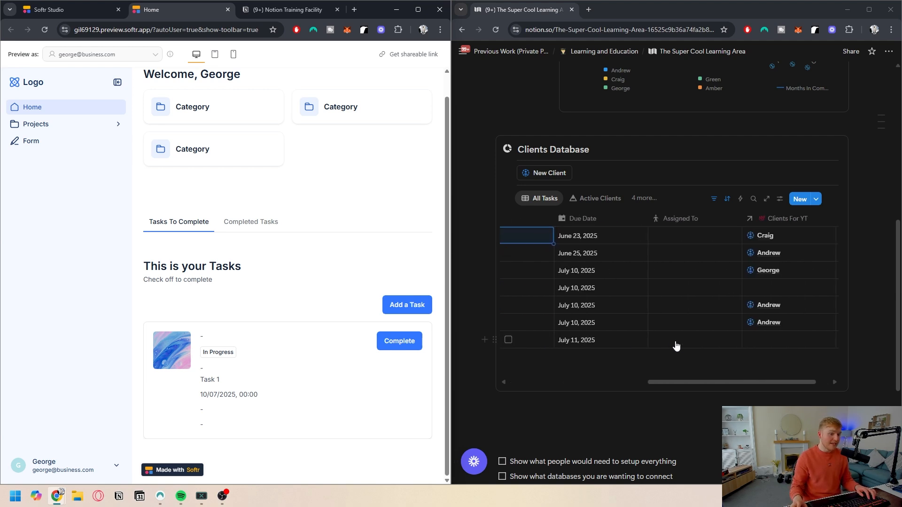
pyautogui.click(695, 346)
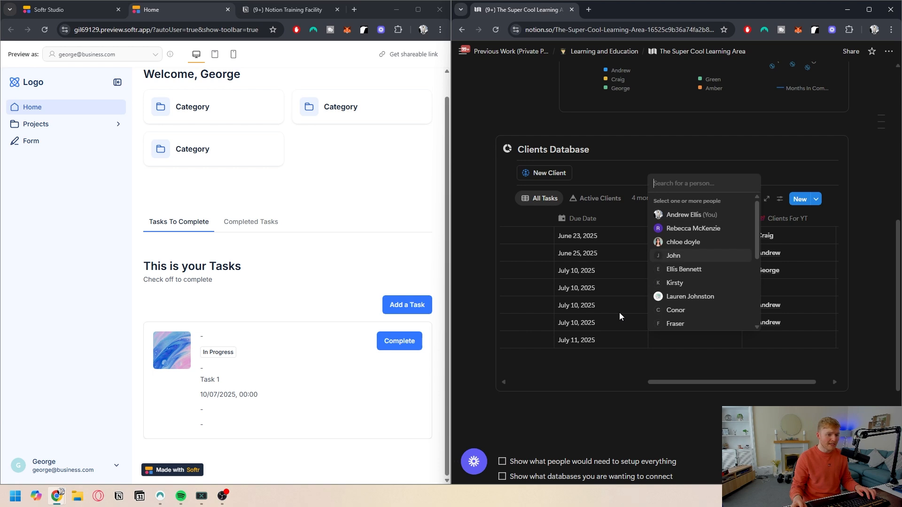
pyautogui.press('Escape')
# Step: Move the Notion tab back into the main browser window and return to the Softr Studio tab
pyautogui.moveTo(509, 15); pyautogui.dragTo(318, 10)
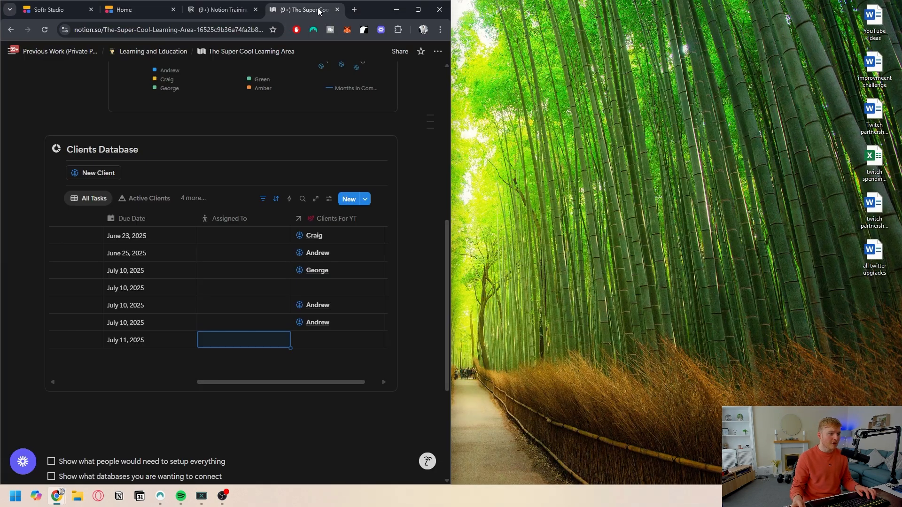
pyautogui.click(418, 10)
pyautogui.click(64, 10)
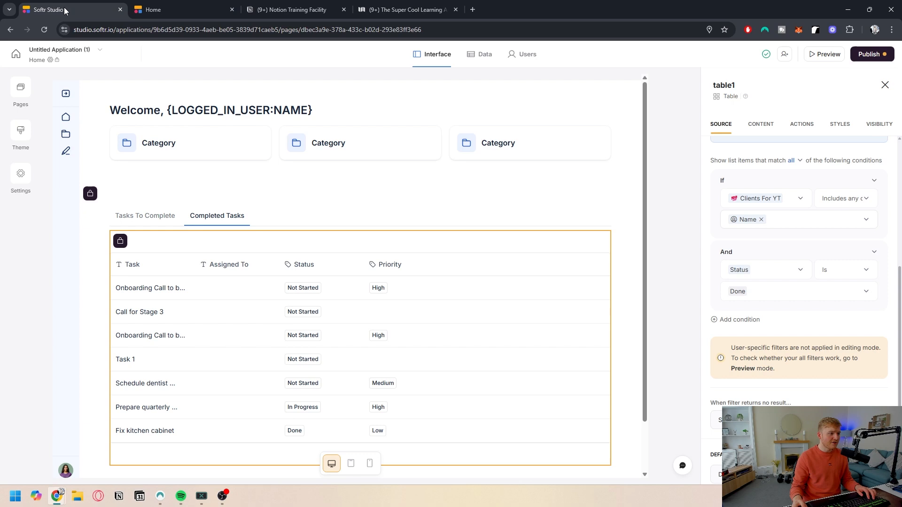
# Step: Check the preview's Tasks To Complete and Completed Tasks tabs, then reload the preview
pyautogui.click(183, 10)
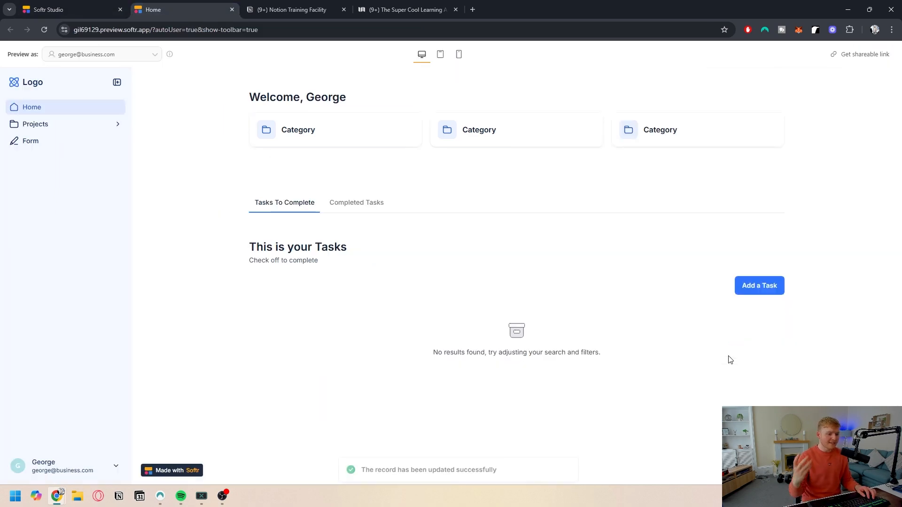
pyautogui.click(357, 202)
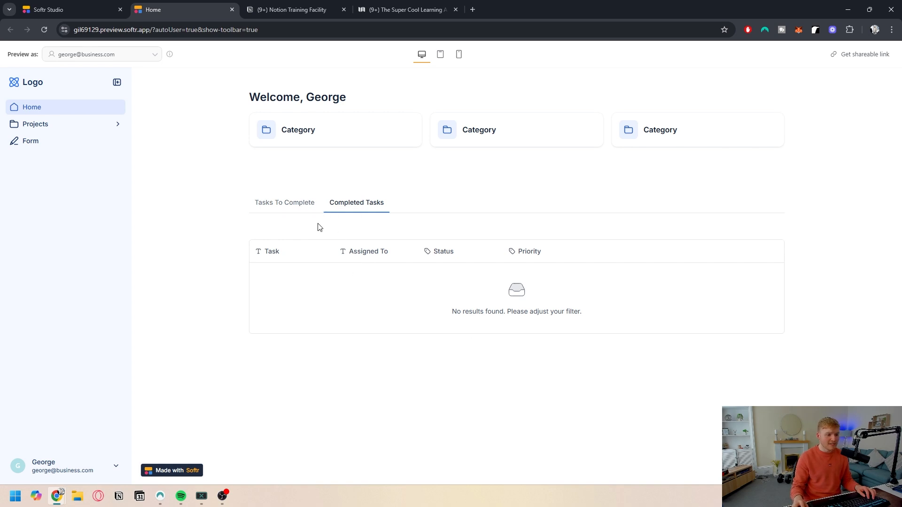
pyautogui.click(283, 208)
pyautogui.click(350, 206)
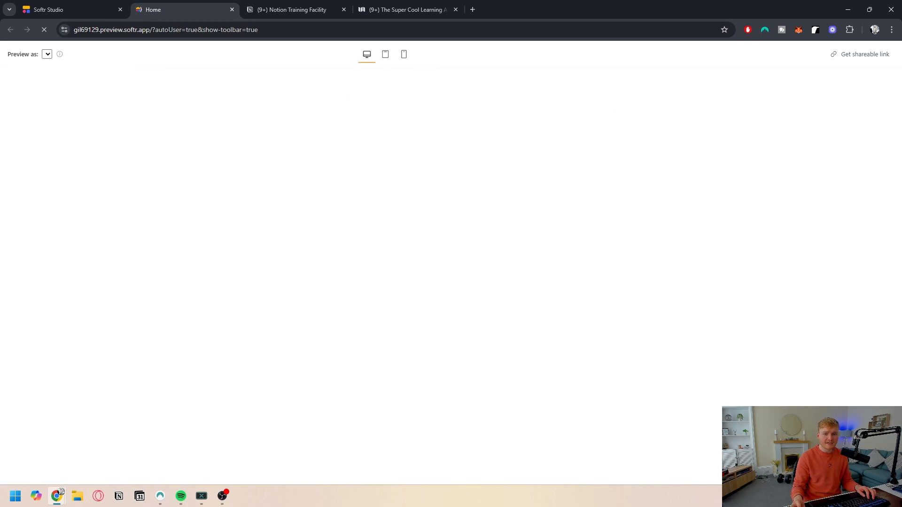
pyautogui.click(371, 10)
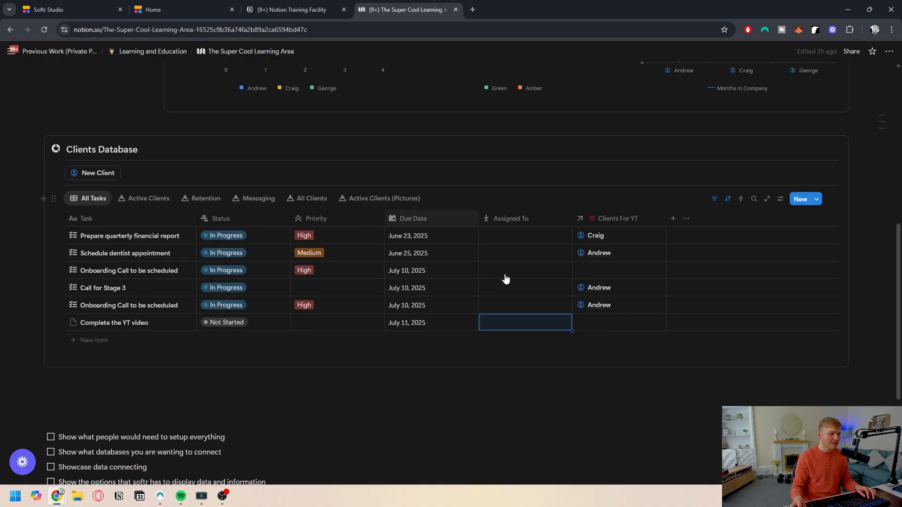
pyautogui.click(715, 199)
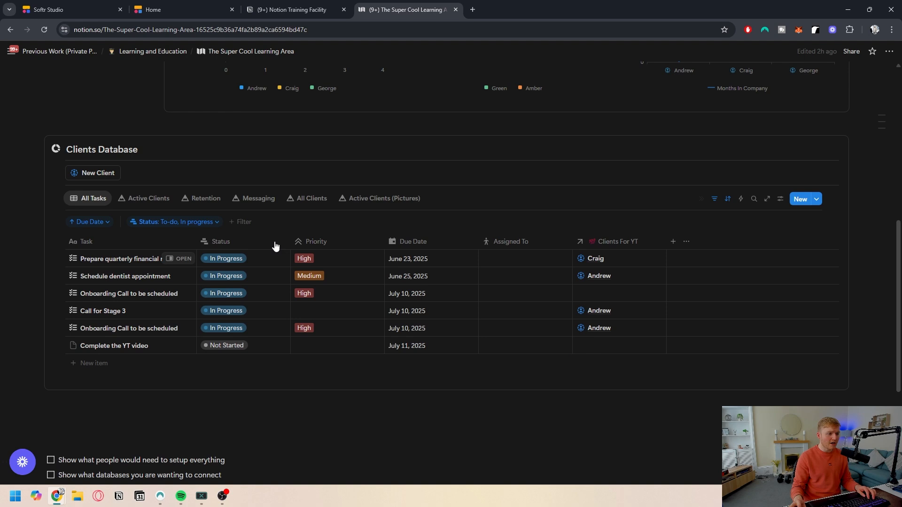
pyautogui.click(176, 222)
pyautogui.click(140, 318)
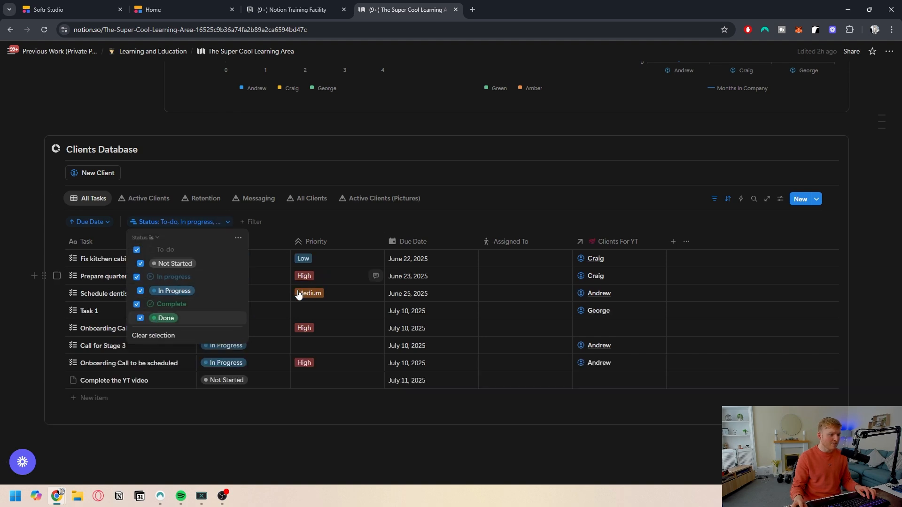
pyautogui.click(325, 446)
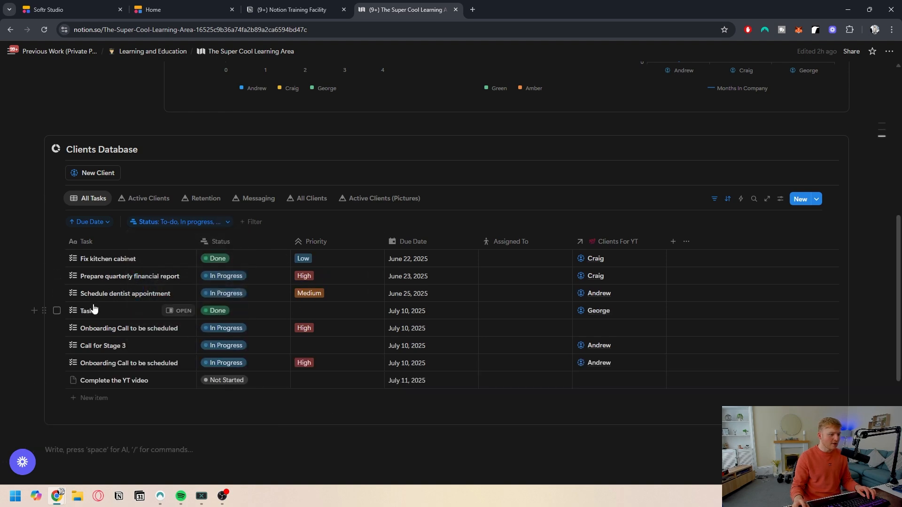
pyautogui.hotkey('ctrl', 'z')
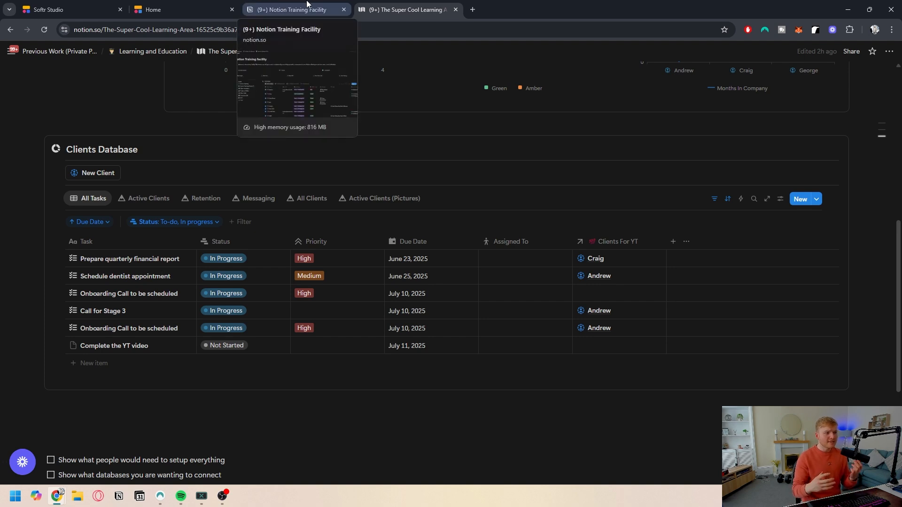
# Step: Review the preview's Completed Tasks tab, widening its Task and Assigned To columns
pyautogui.click(156, 4)
pyautogui.click(370, 213)
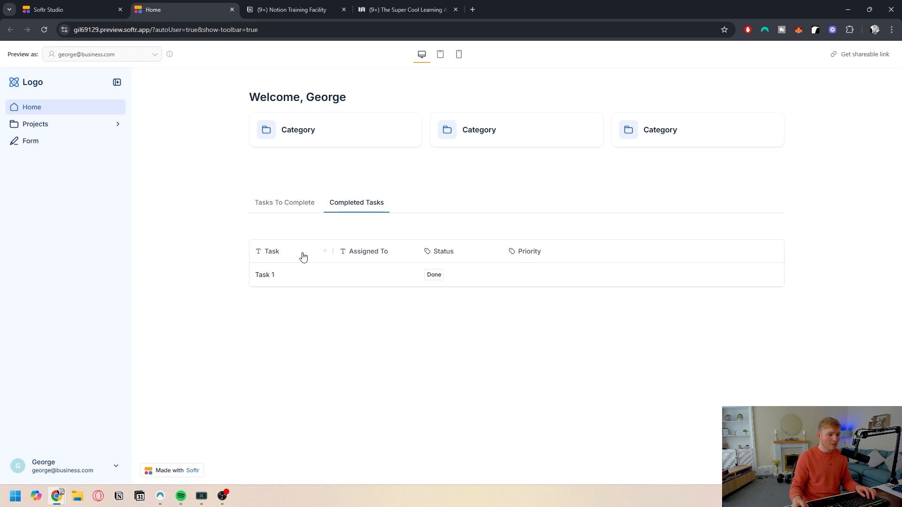
pyautogui.moveTo(330, 251); pyautogui.dragTo(399, 245)
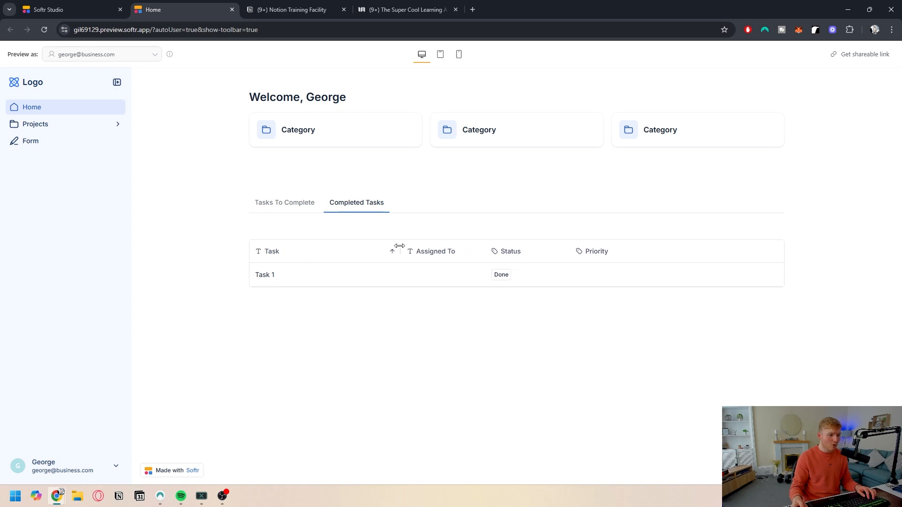
pyautogui.moveTo(484, 253); pyautogui.dragTo(521, 253)
# Step: Look through the Tasks To Complete and Completed Tasks tabs in the Softr Studio editor
pyautogui.click(104, 7)
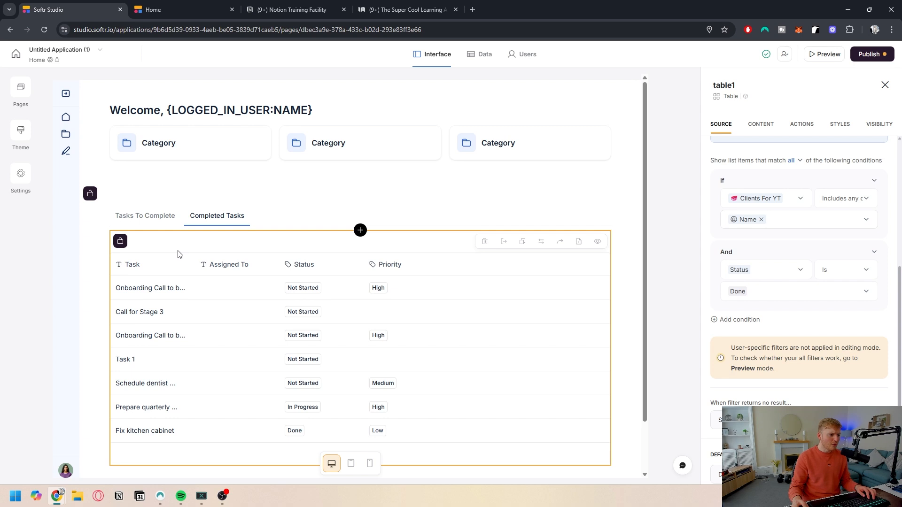
pyautogui.scroll(-2, 194, 277)
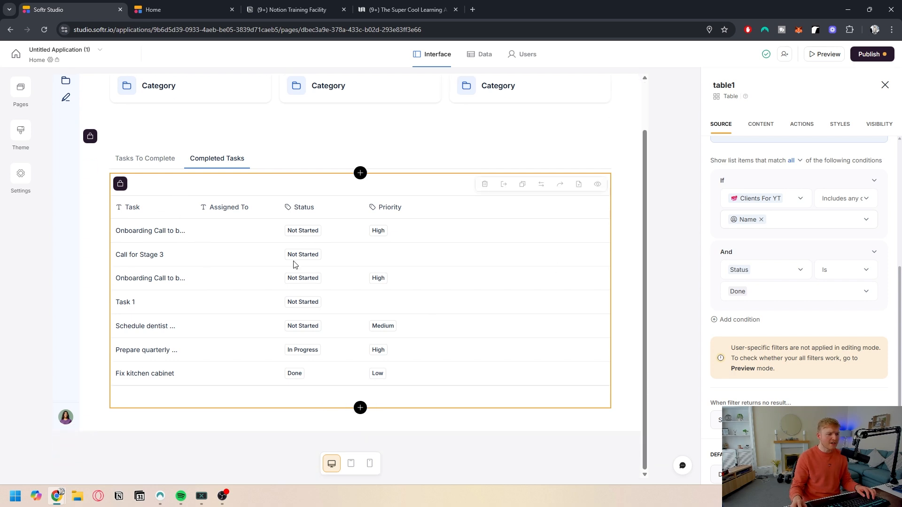
pyautogui.scroll(2, 282, 272)
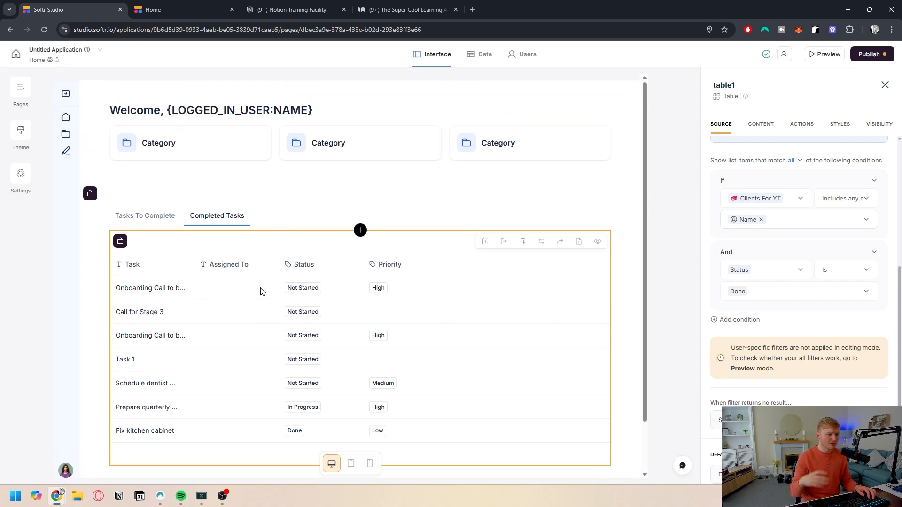
pyautogui.click(155, 217)
pyautogui.scroll(-2, 221, 262)
pyautogui.click(225, 166)
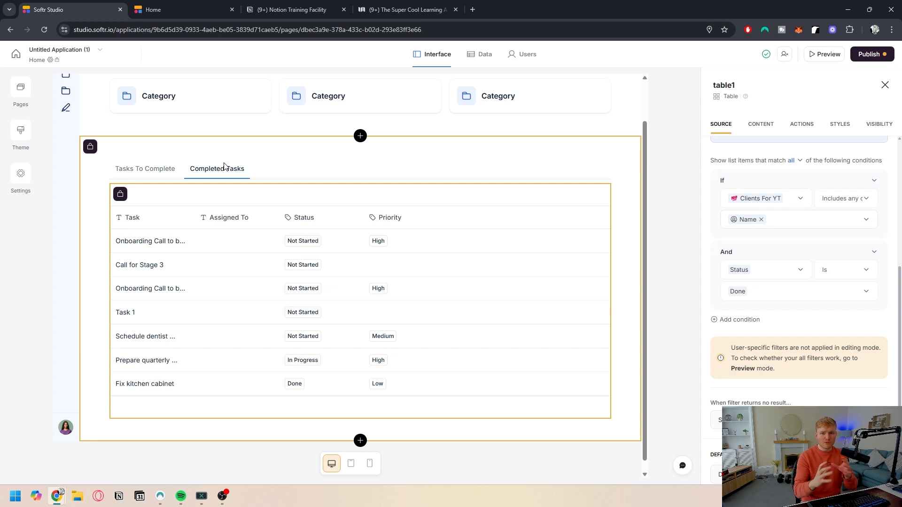
pyautogui.scroll(2, 218, 169)
pyautogui.click(149, 219)
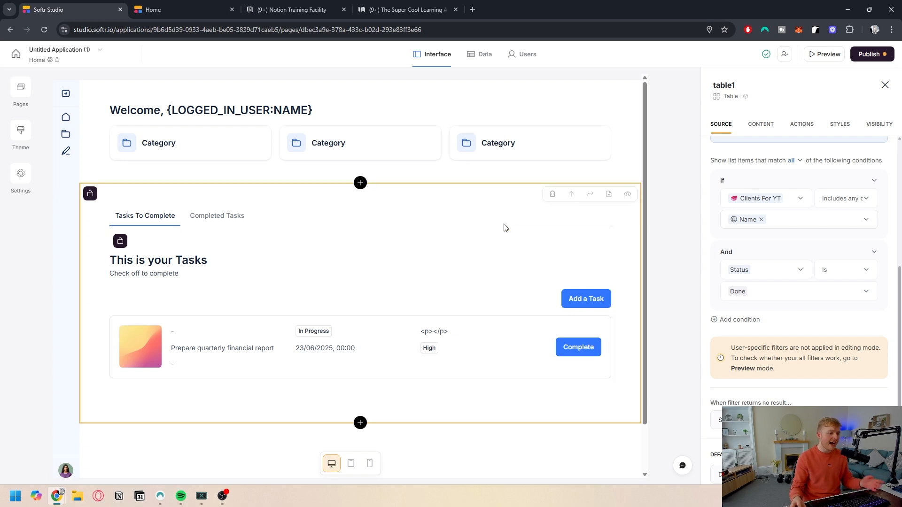
# Step: Rename the first quick link card under the welcome title to Book In A Call
pyautogui.click(205, 155)
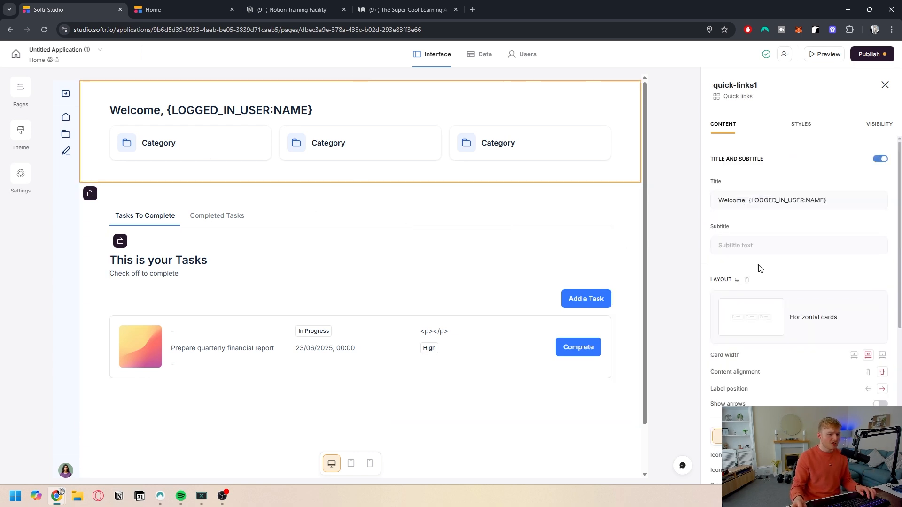
pyautogui.scroll(-2, 735, 277)
pyautogui.scroll(-2, 738, 296)
pyautogui.click(742, 344)
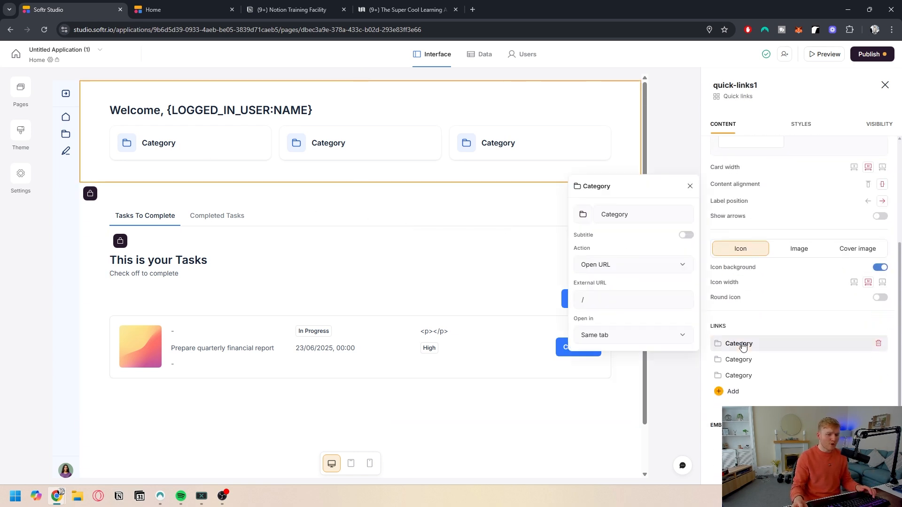
pyautogui.click(630, 215)
pyautogui.hotkey('ctrl', 'a')
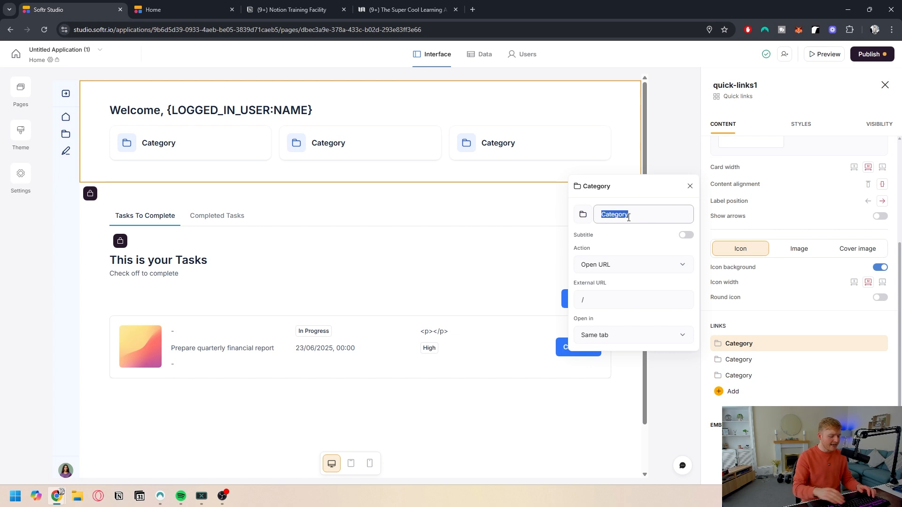
pyautogui.write('Book In A Ca')
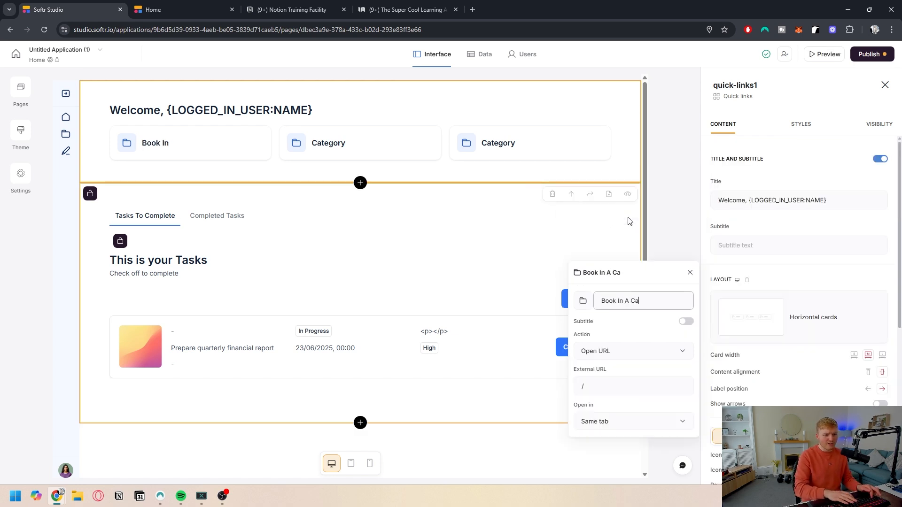
pyautogui.write('ll')
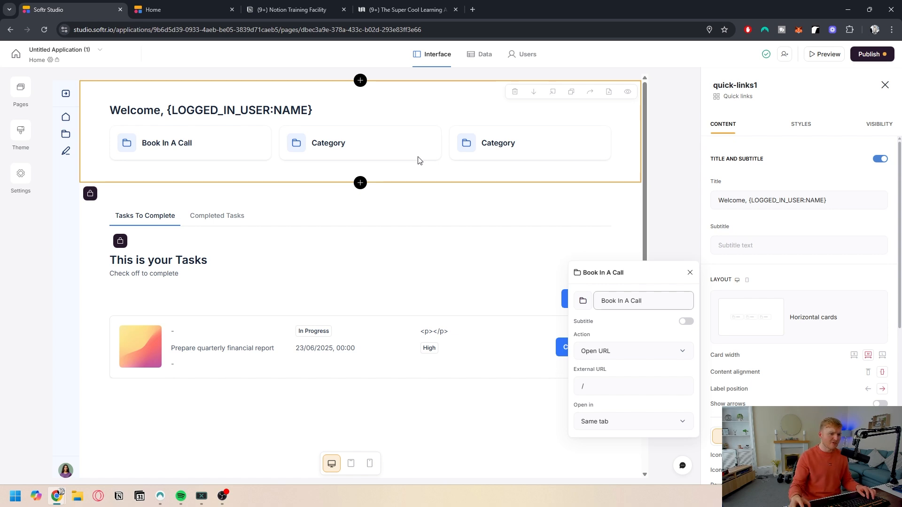
pyautogui.click(672, 209)
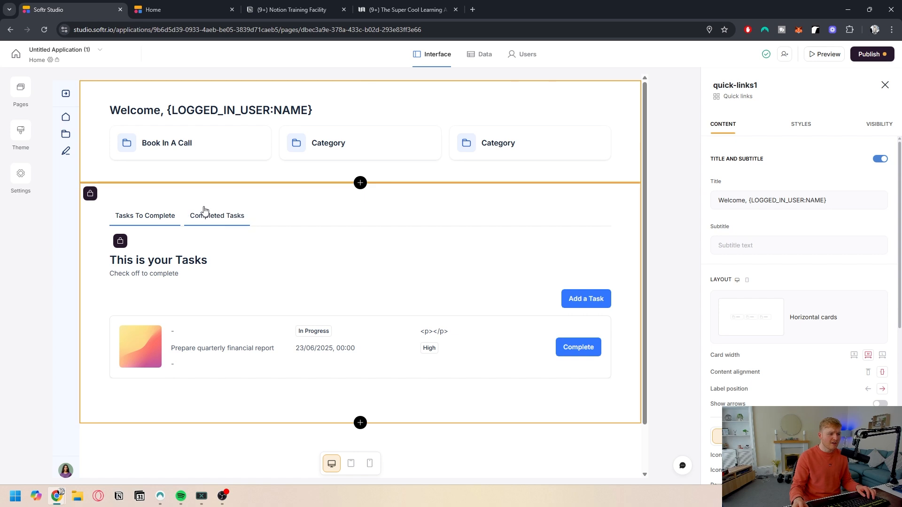
# Step: Make clicking a task in the Tasks To Complete list open the Tasks For YT details page
pyautogui.scroll(-1, 311, 243)
pyautogui.click(328, 248)
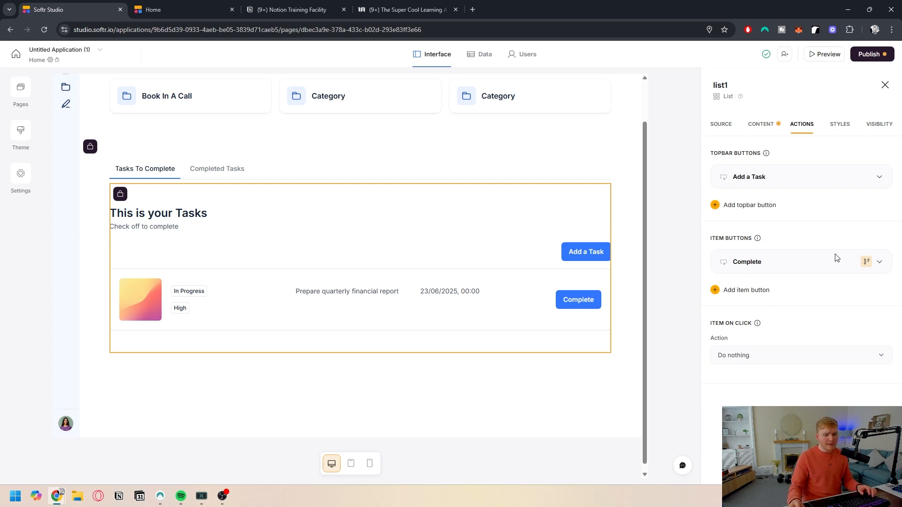
pyautogui.click(755, 361)
pyautogui.click(754, 293)
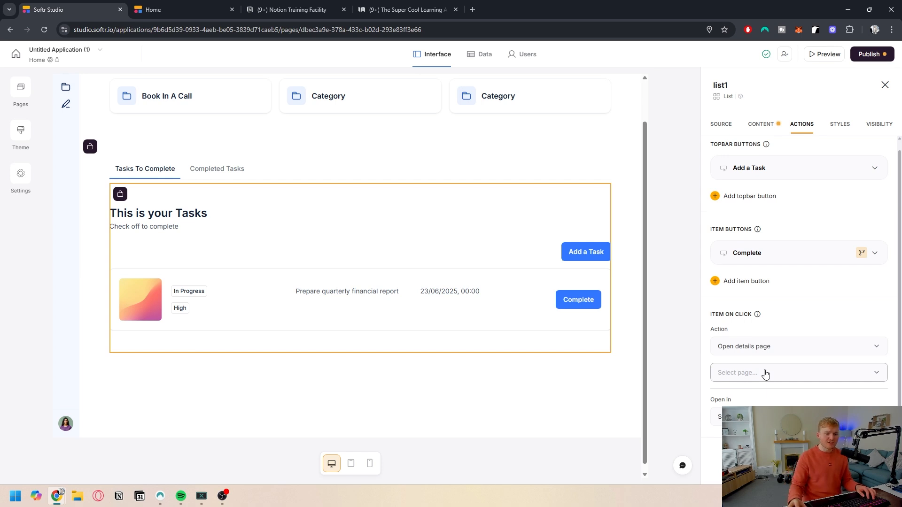
pyautogui.click(770, 374)
pyautogui.click(780, 348)
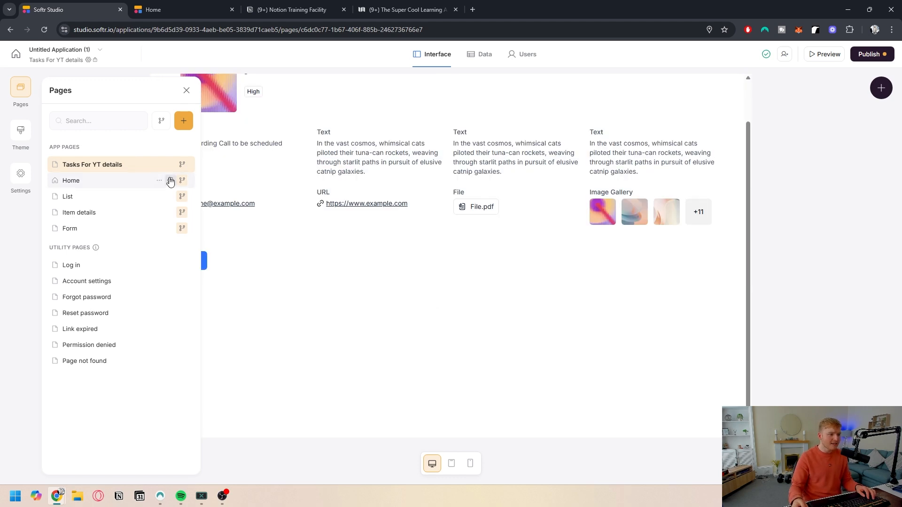
# Step: Add a conditional filter to the details page's item block matching the logged-in user's Name
pyautogui.click(347, 208)
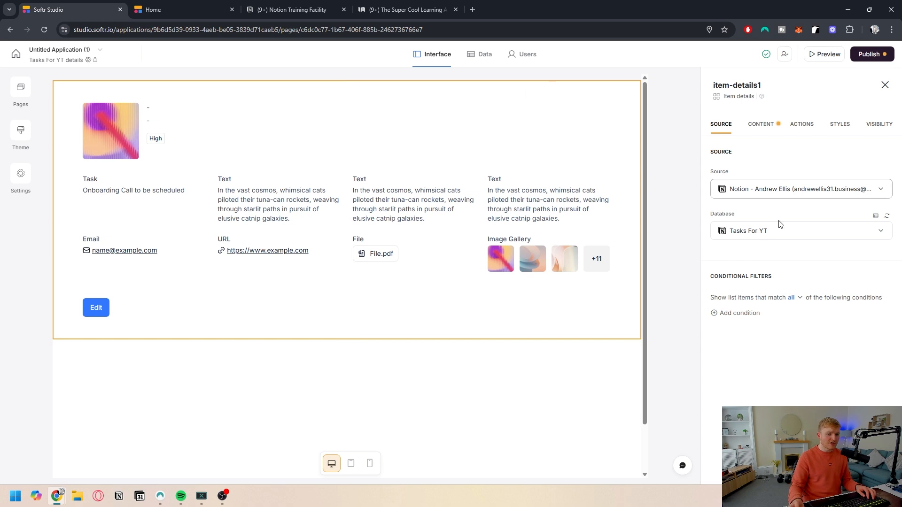
pyautogui.click(727, 318)
pyautogui.click(751, 335)
pyautogui.click(755, 375)
pyautogui.click(848, 335)
pyautogui.click(774, 363)
pyautogui.click(759, 304)
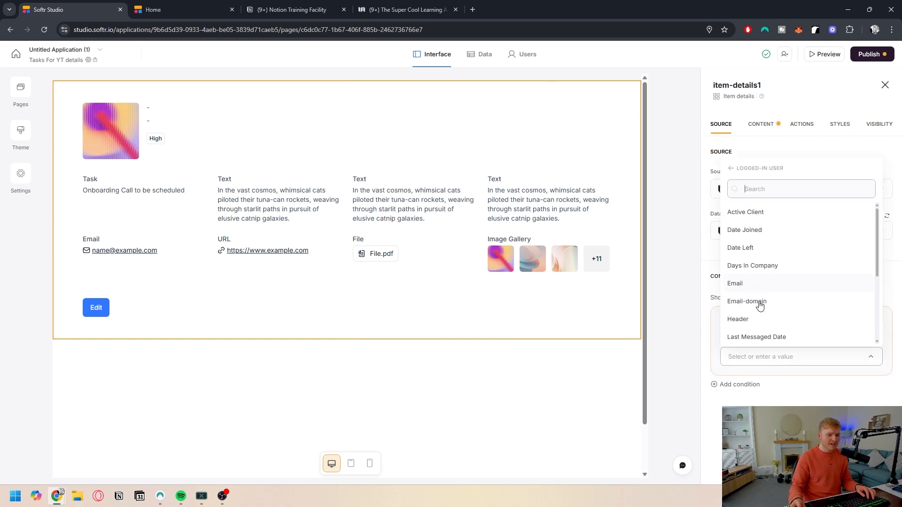
pyautogui.scroll(-2, 751, 311)
pyautogui.click(744, 326)
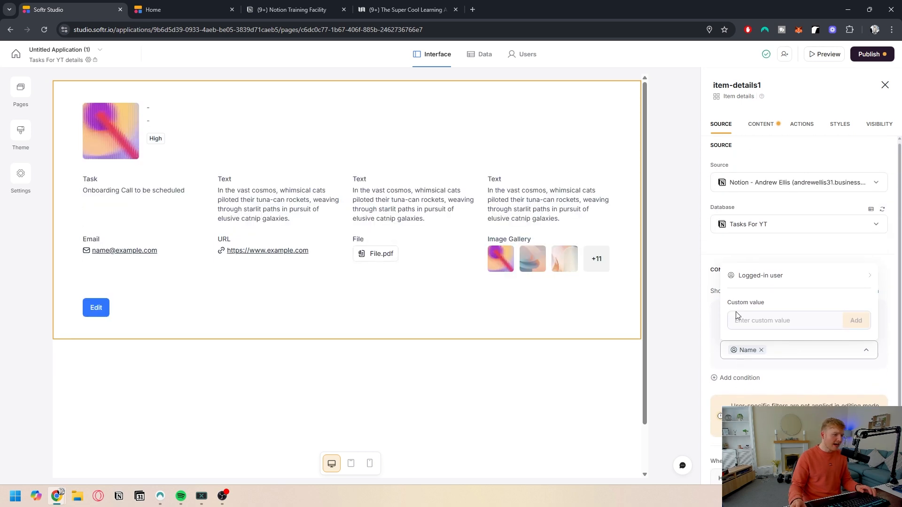
# Step: Remove the Page Content field from the details block's top section
pyautogui.click(761, 124)
pyautogui.scroll(-1, 746, 279)
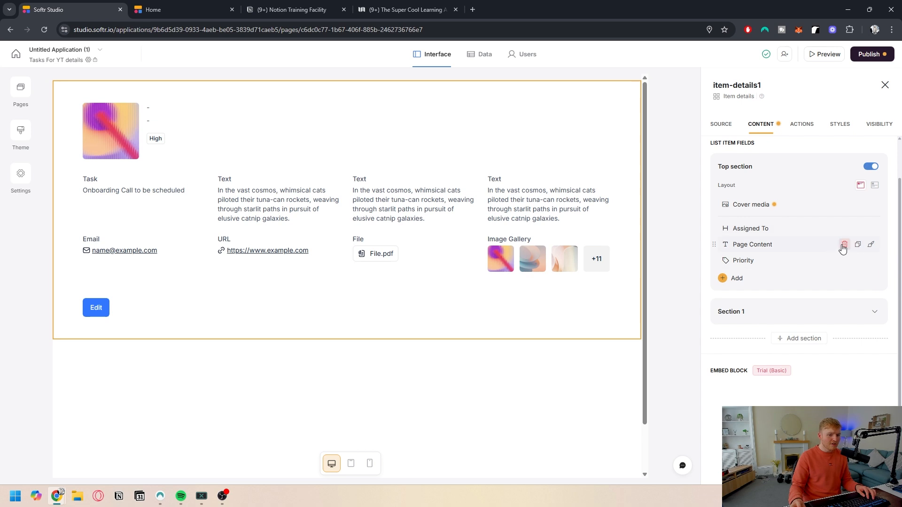
pyautogui.click(842, 244)
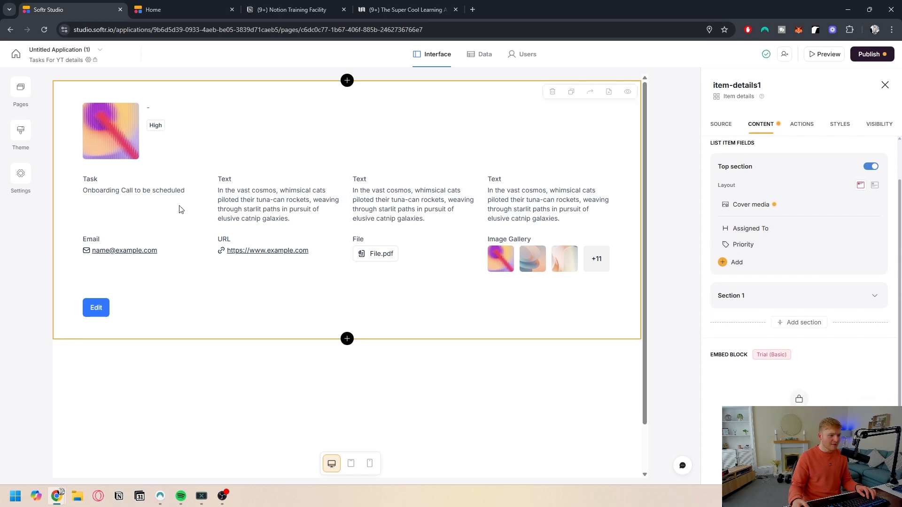
# Step: Delete the placeholder Text and Email fields from Section 1 of the details block
pyautogui.click(762, 300)
pyautogui.scroll(-2, 799, 282)
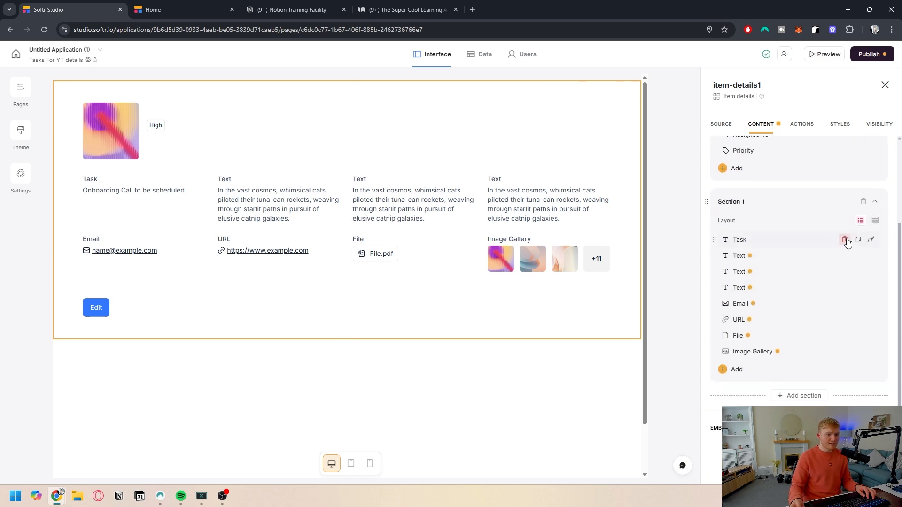
pyautogui.click(845, 257)
pyautogui.click(845, 257)
pyautogui.click(845, 258)
pyautogui.click(845, 258)
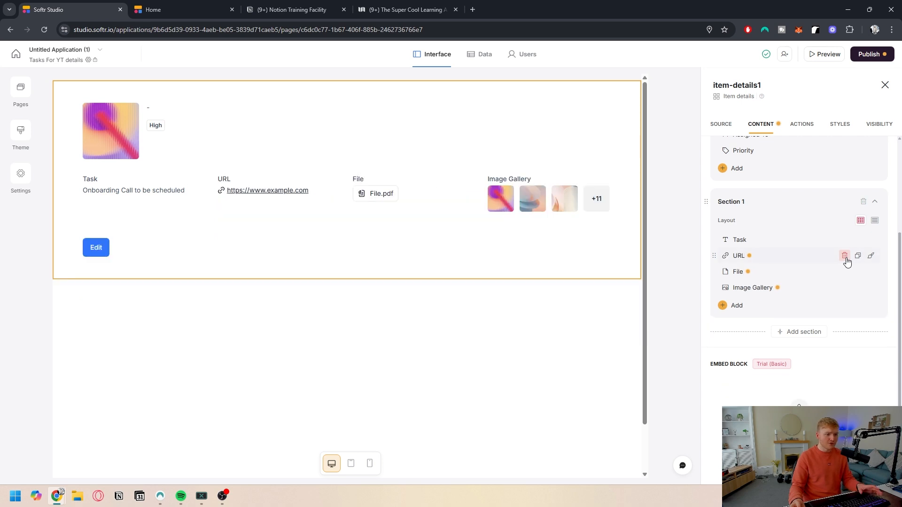
# Step: Add the Due Date, Status and Priority fields to Section 1 of the details block
pyautogui.click(732, 306)
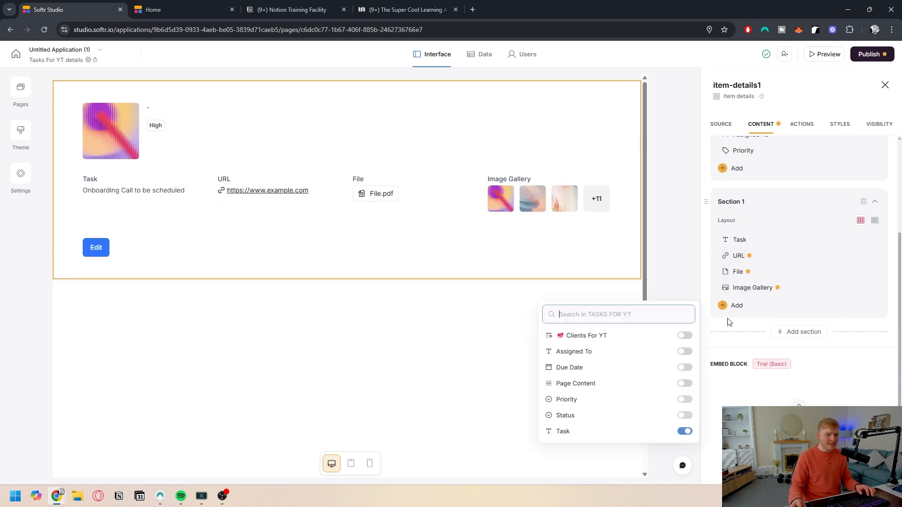
pyautogui.click(685, 367)
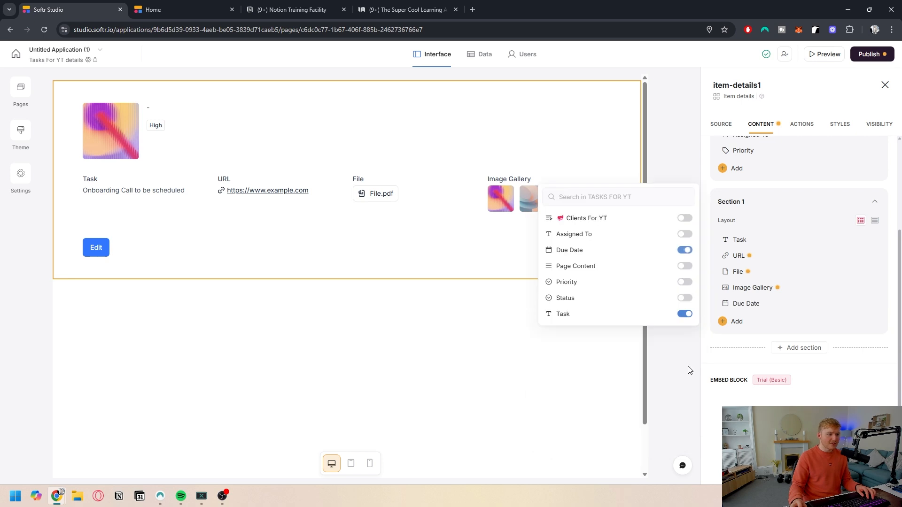
pyautogui.click(684, 299)
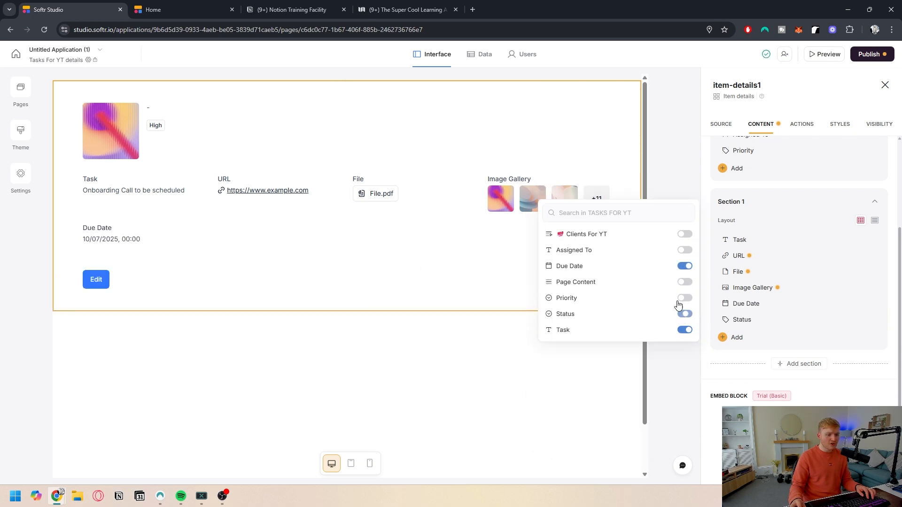
pyautogui.click(685, 299)
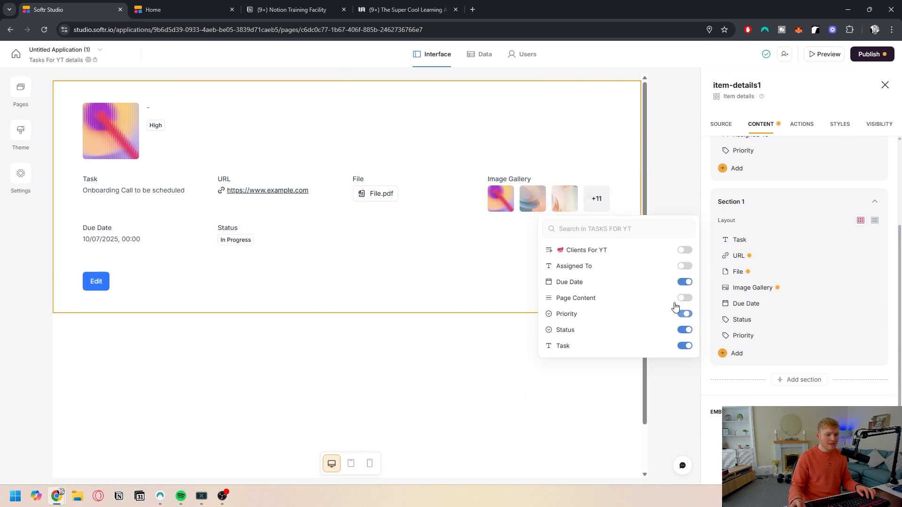
pyautogui.click(421, 371)
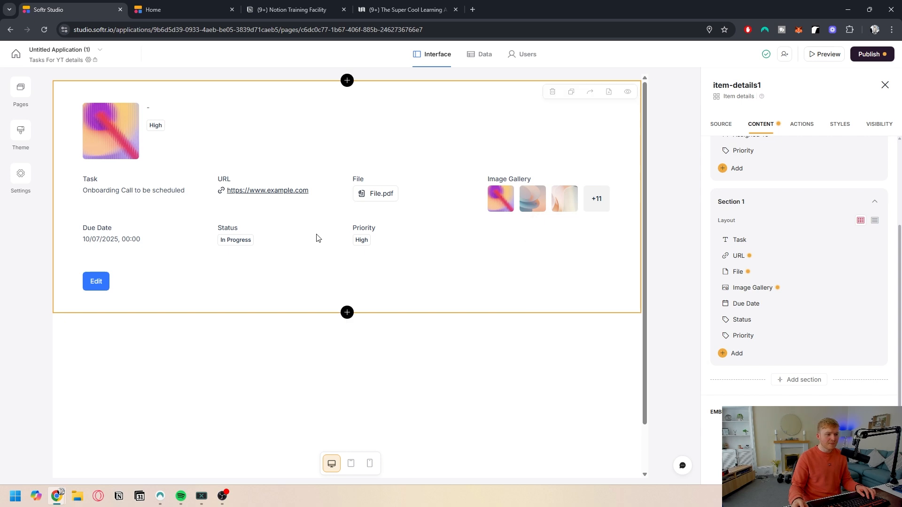
# Step: Enable comments on the task details block, displayed as a block
pyautogui.scroll(-1, 817, 344)
pyautogui.click(799, 333)
pyautogui.scroll(4, 789, 214)
pyautogui.click(801, 124)
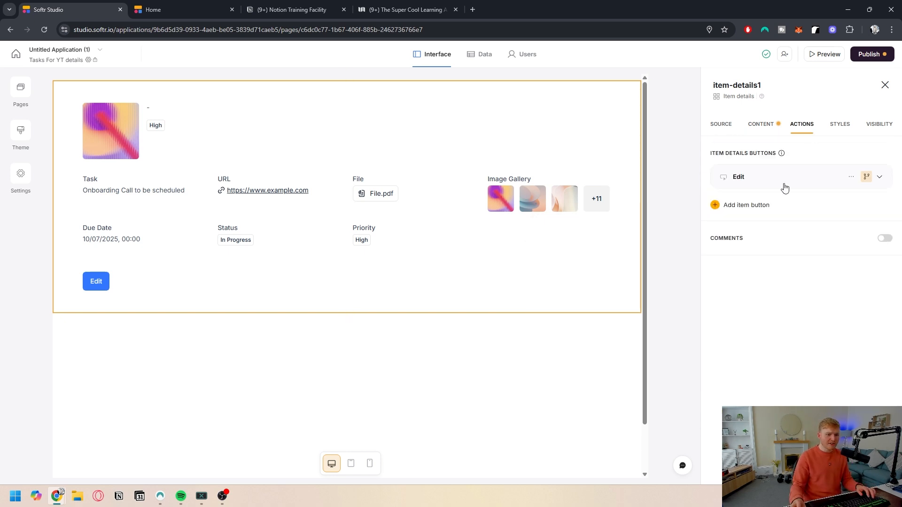
pyautogui.click(885, 238)
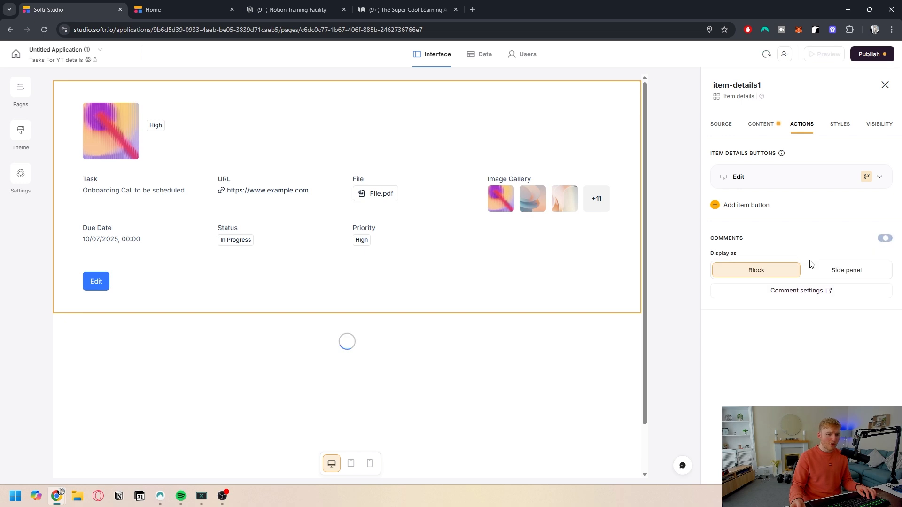
pyautogui.scroll(-2, 413, 315)
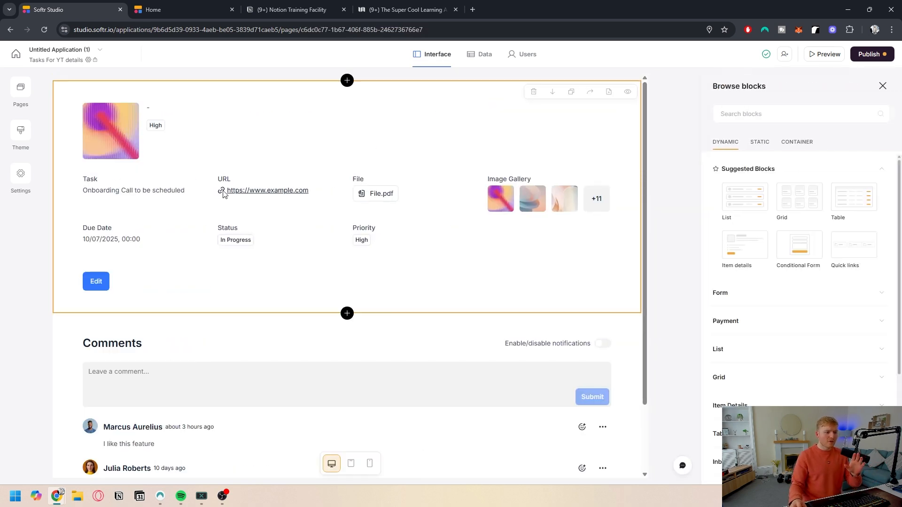
pyautogui.scroll(-2, 239, 317)
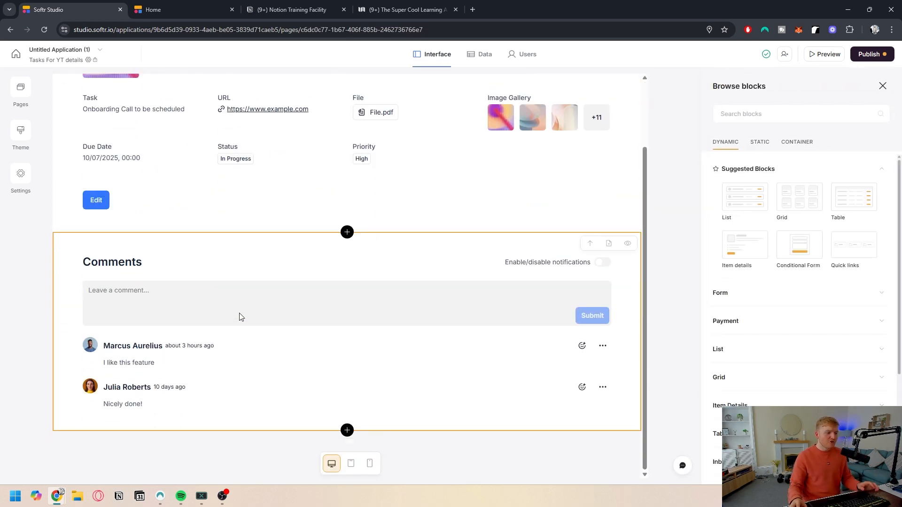
pyautogui.scroll(2, 247, 342)
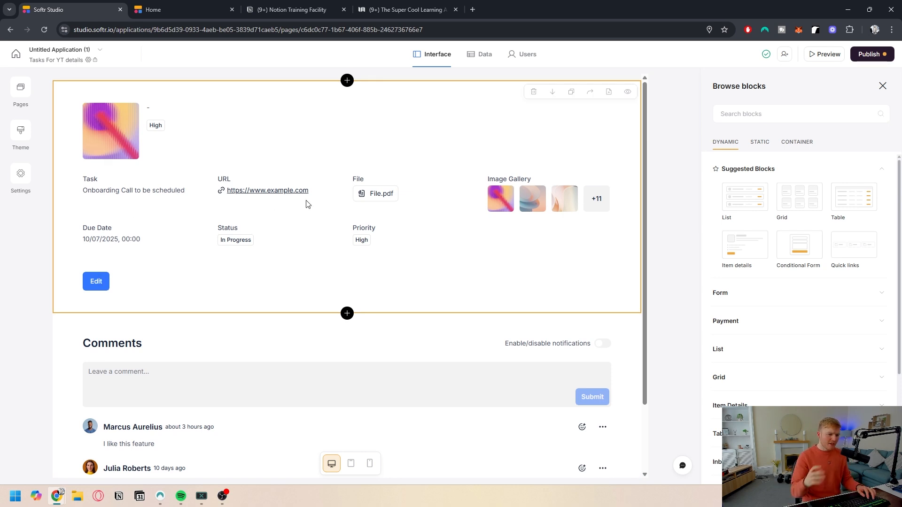
# Step: Create a new app from the Client Portal template and review its dashboard
pyautogui.click(16, 54)
pyautogui.click(477, 104)
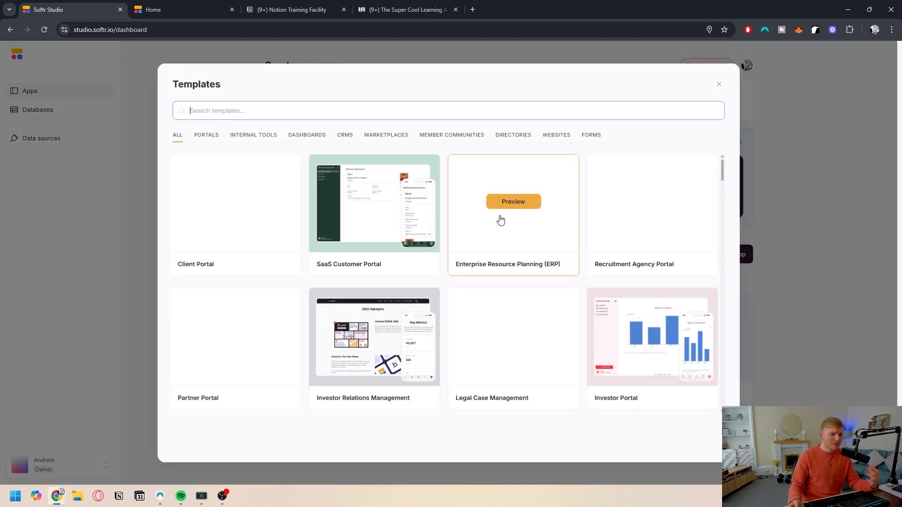
pyautogui.click(236, 202)
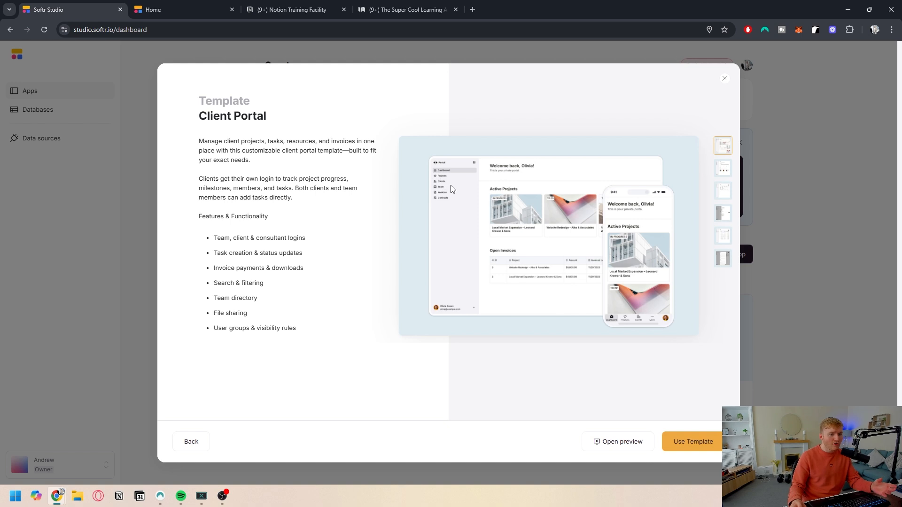
pyautogui.click(693, 441)
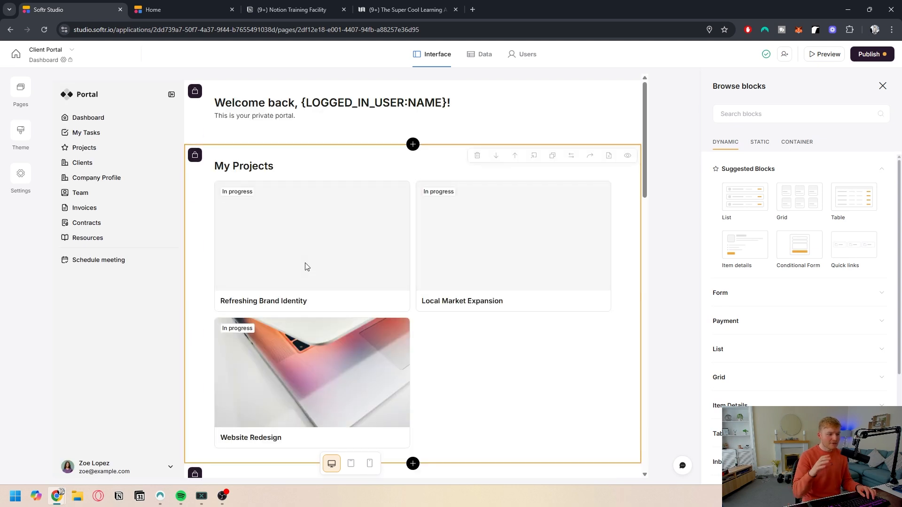
pyautogui.scroll(-8, 506, 273)
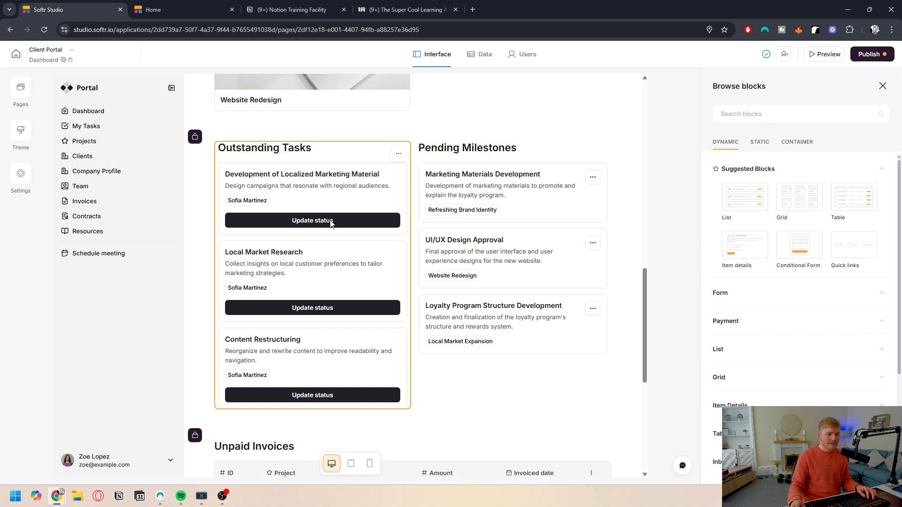
pyautogui.scroll(-6, 248, 234)
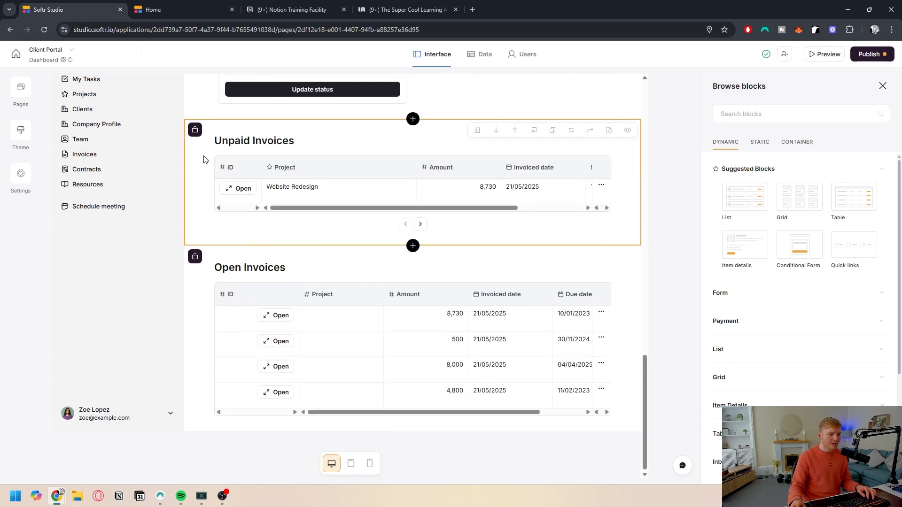
pyautogui.scroll(12, 244, 235)
pyautogui.click(92, 134)
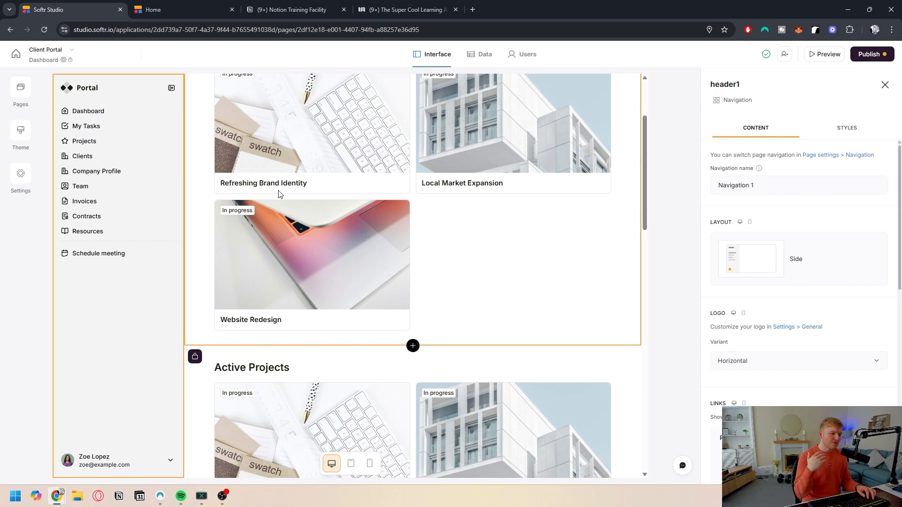
pyautogui.scroll(3, 424, 229)
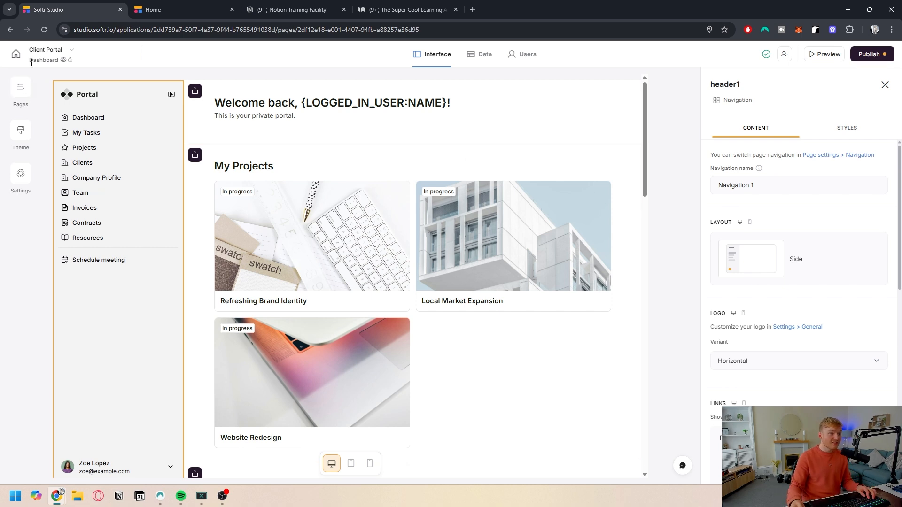
# Step: Return to the Untitled Application (1) app and publish it
pyautogui.click(16, 54)
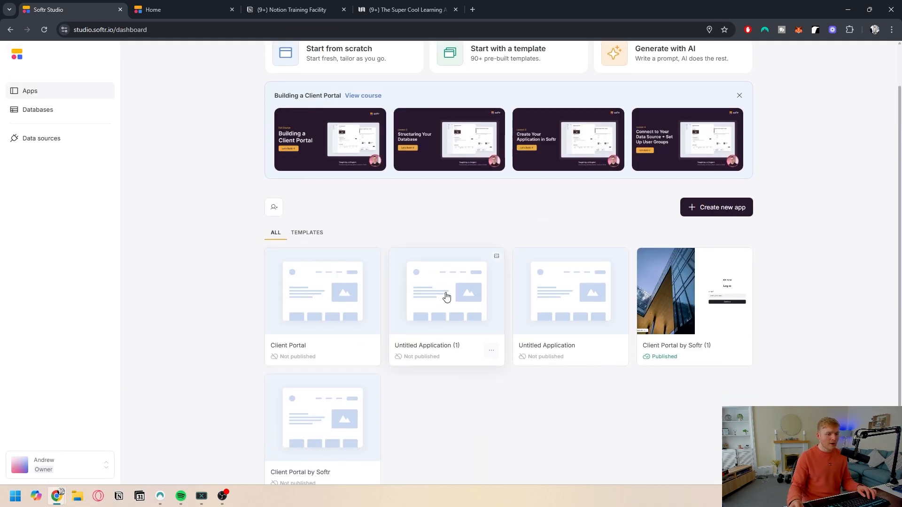
pyautogui.click(447, 297)
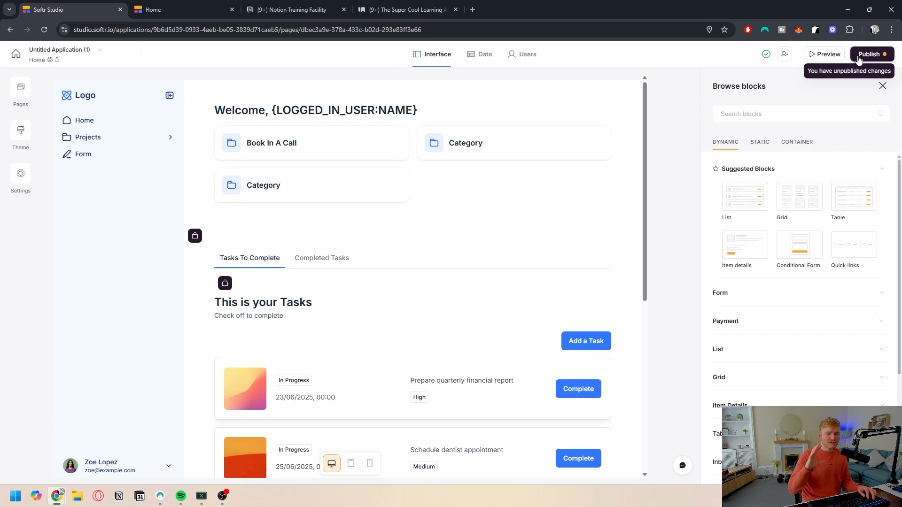
pyautogui.click(859, 55)
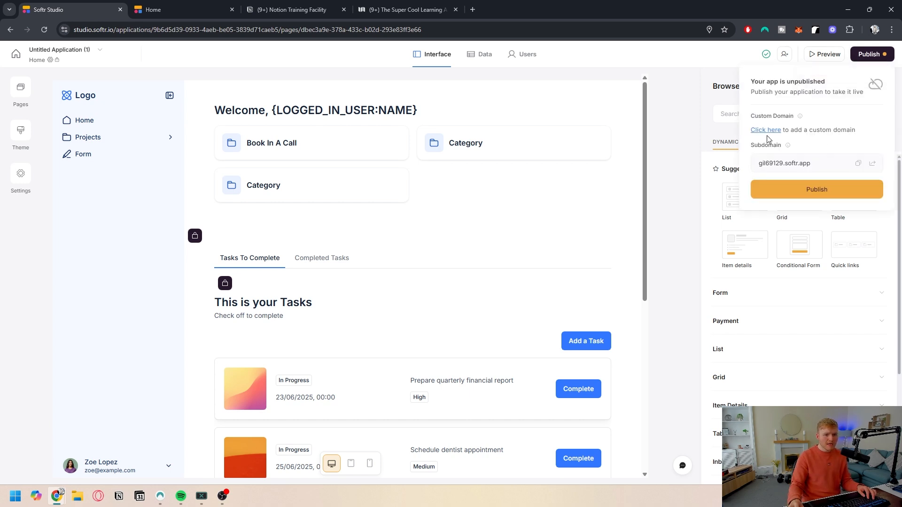
pyautogui.click(804, 195)
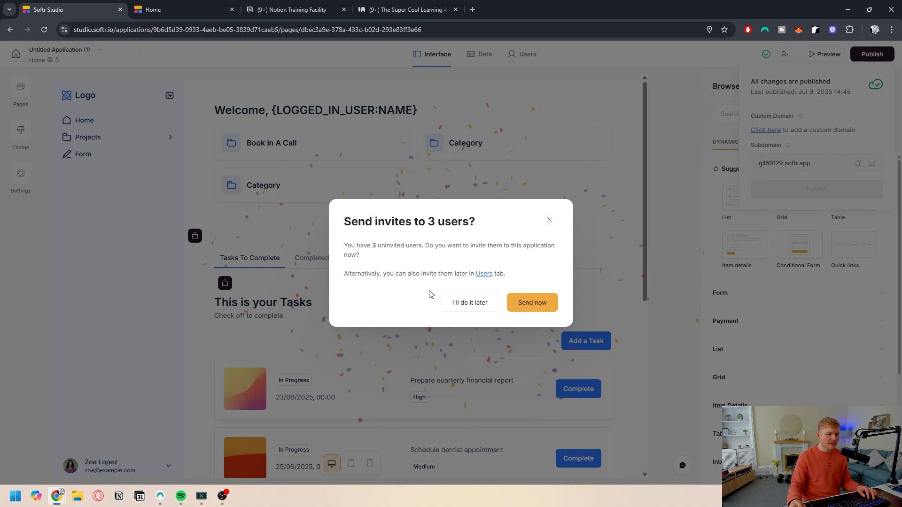
# Step: Open the app's users list and examine the Add users dialog
pyautogui.click(484, 274)
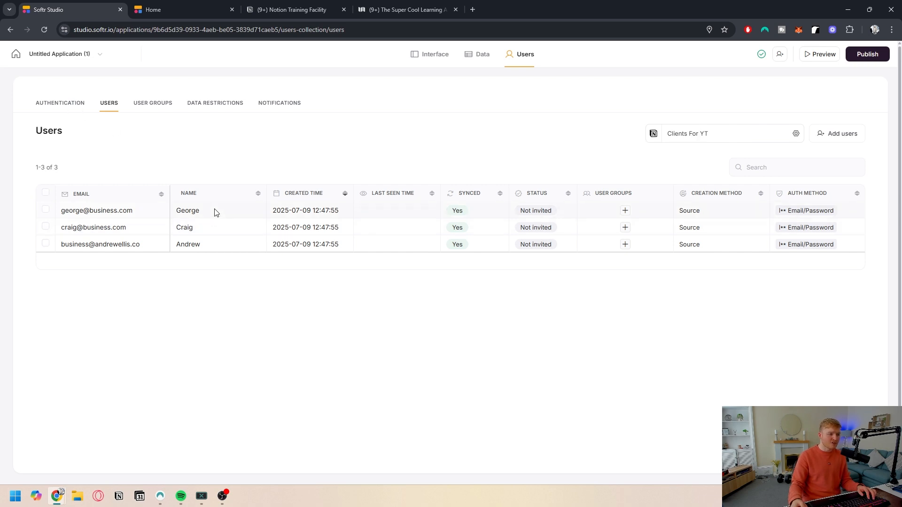
pyautogui.click(836, 134)
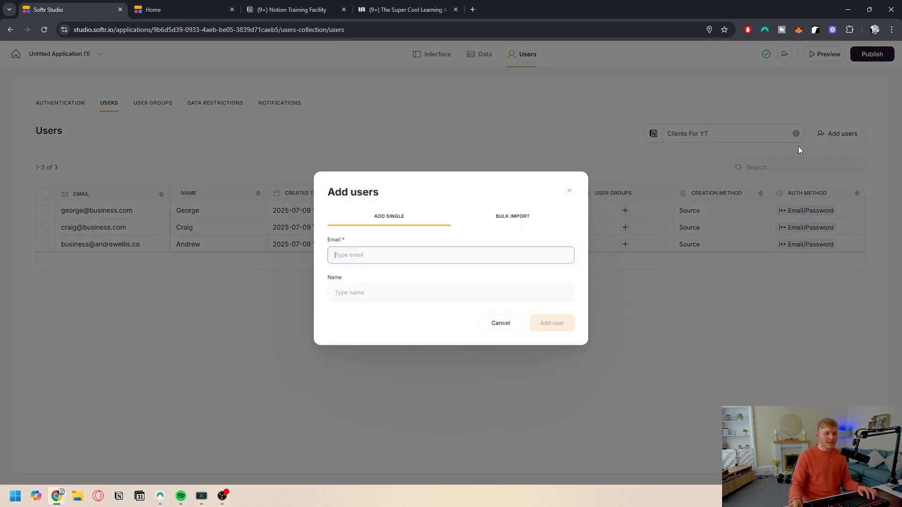
pyautogui.click(344, 259)
pyautogui.click(426, 221)
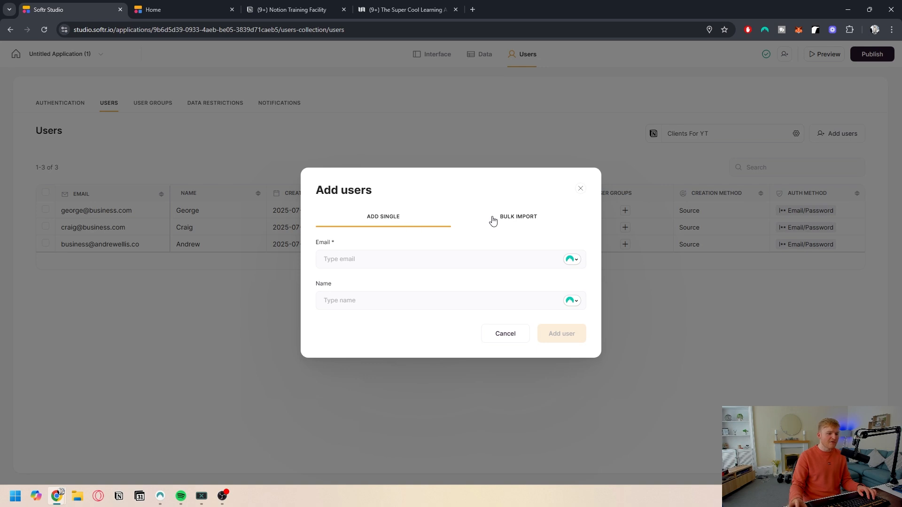
pyautogui.click(515, 340)
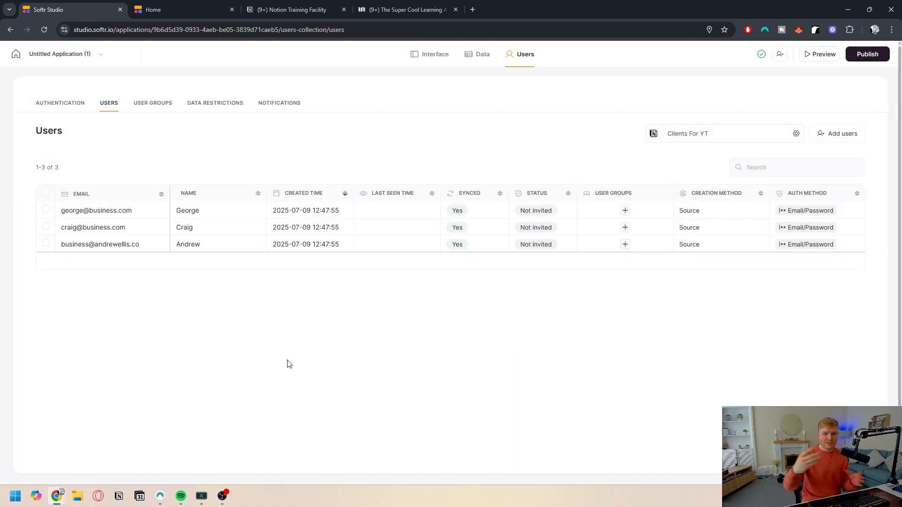